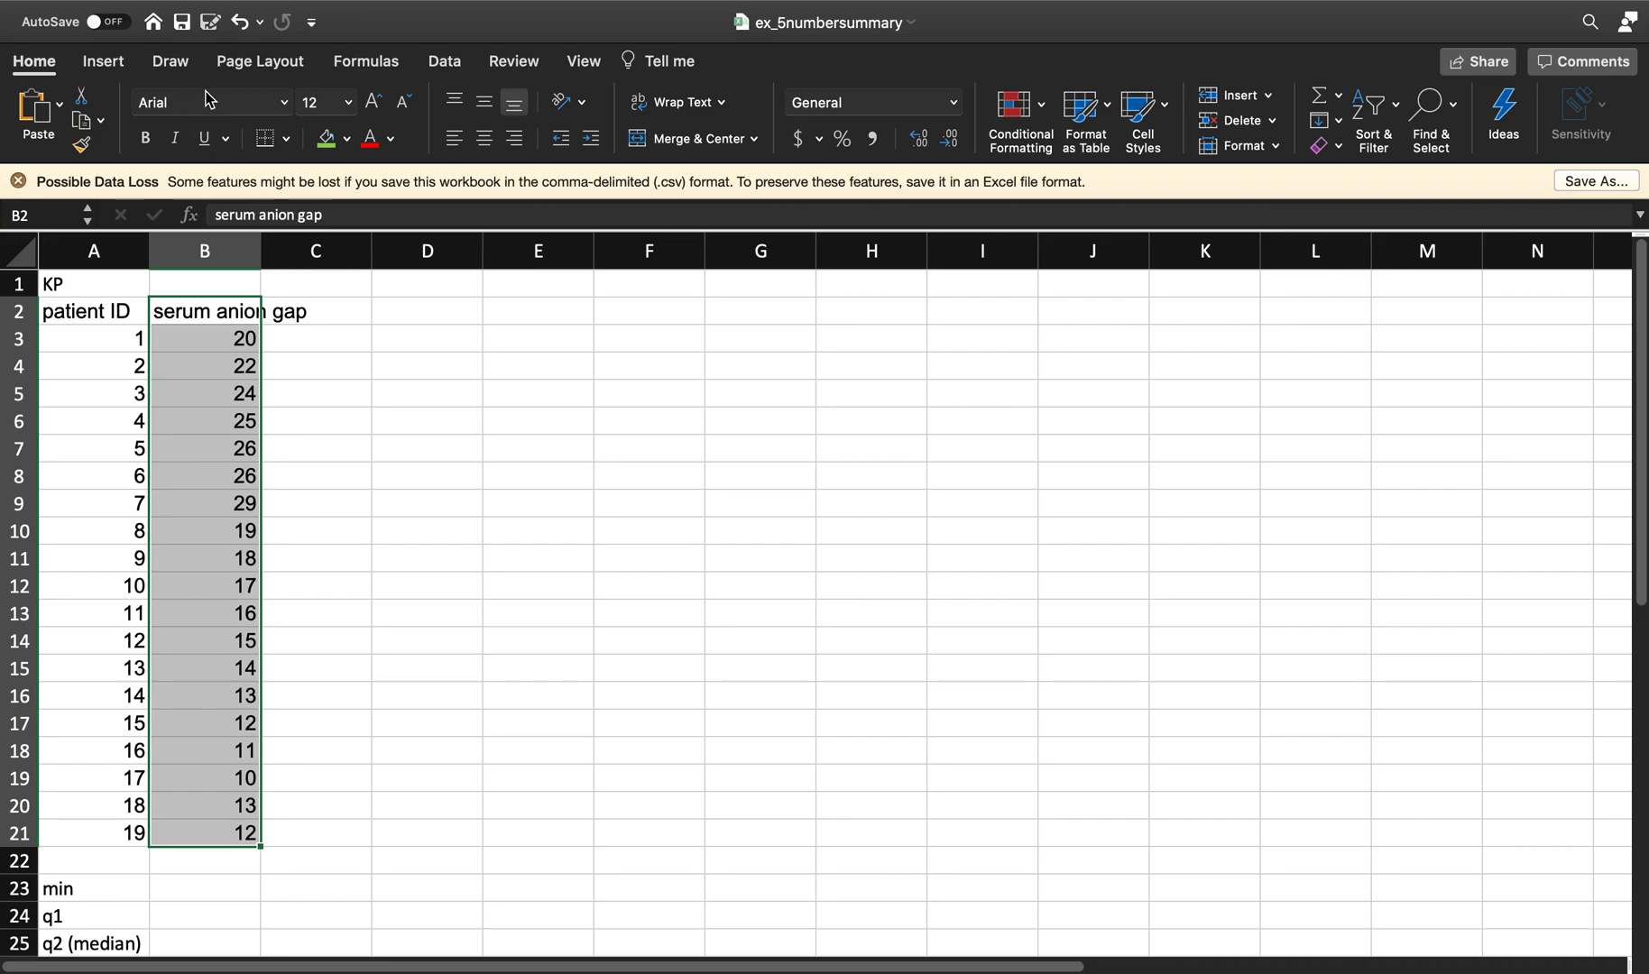
Step: Review the summary labels in column A below the data: min, q1, q2 (median), q3, max and IQR
scroll(249, 452, down, 4)
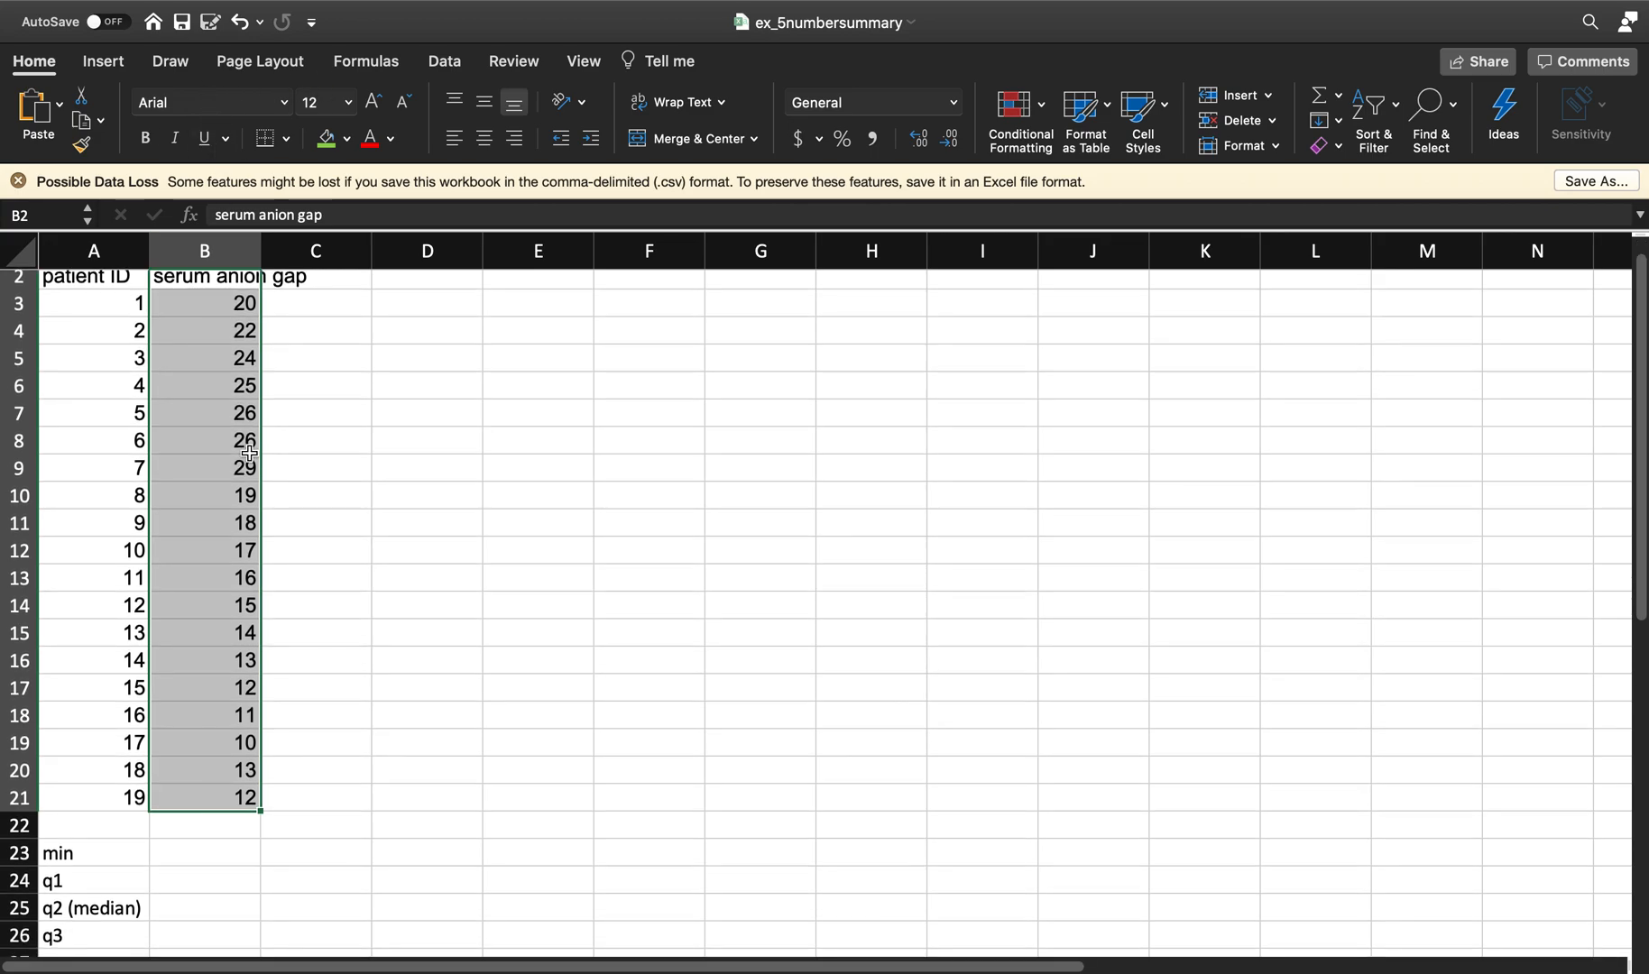
click(84, 778)
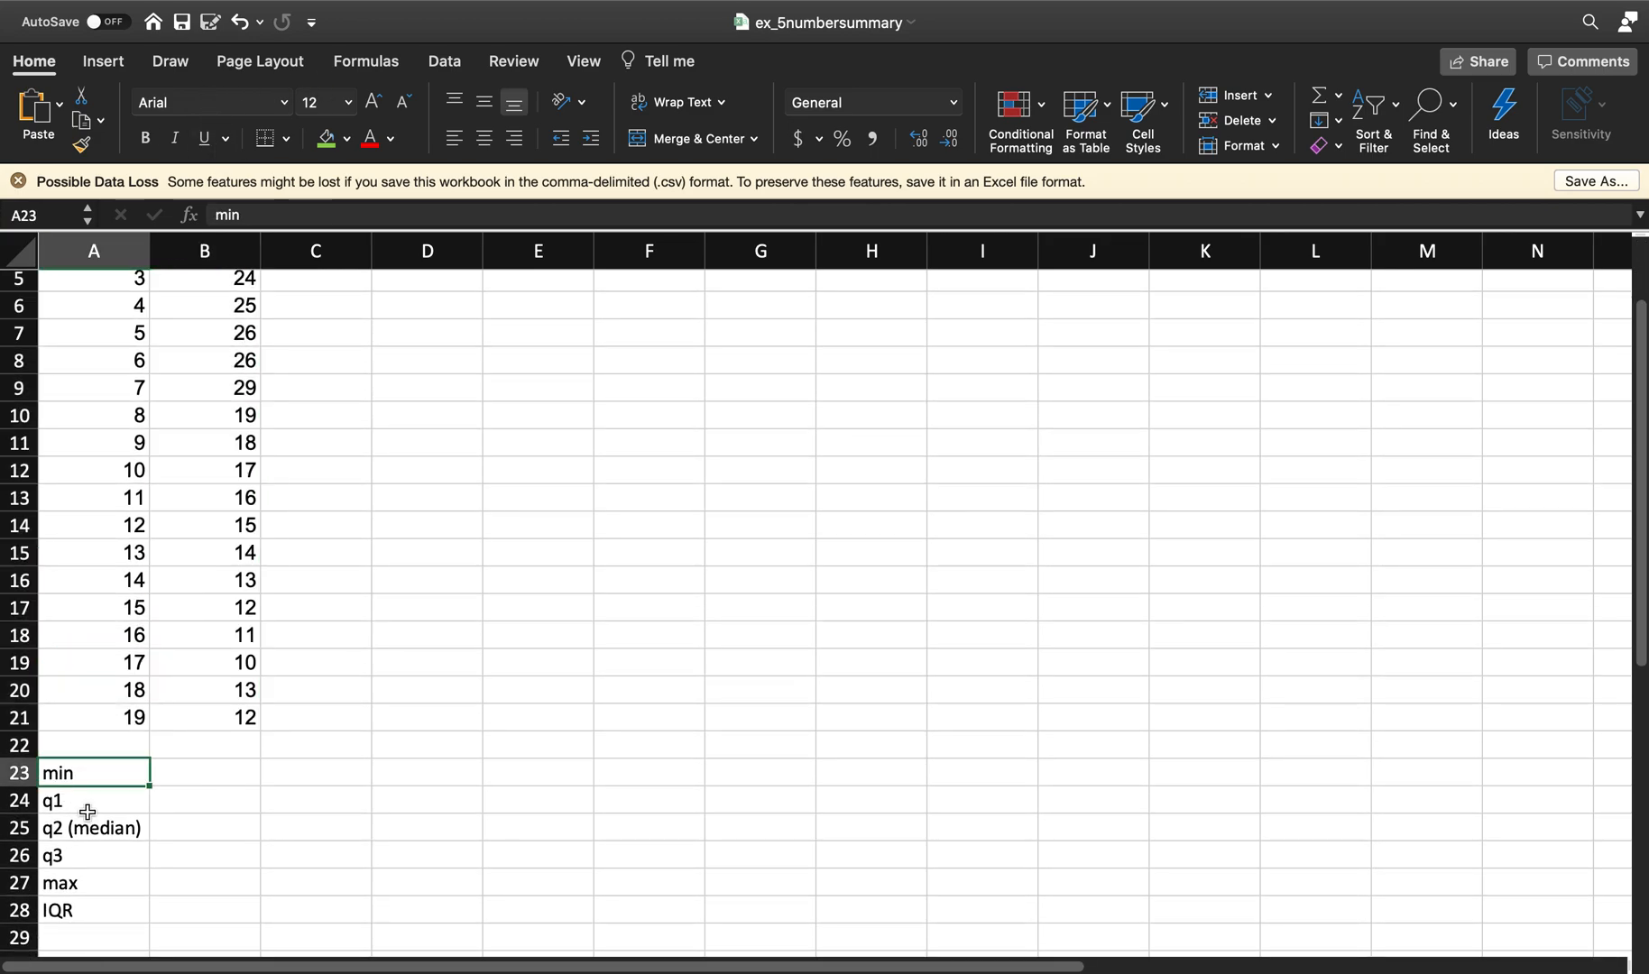
click(84, 803)
click(81, 831)
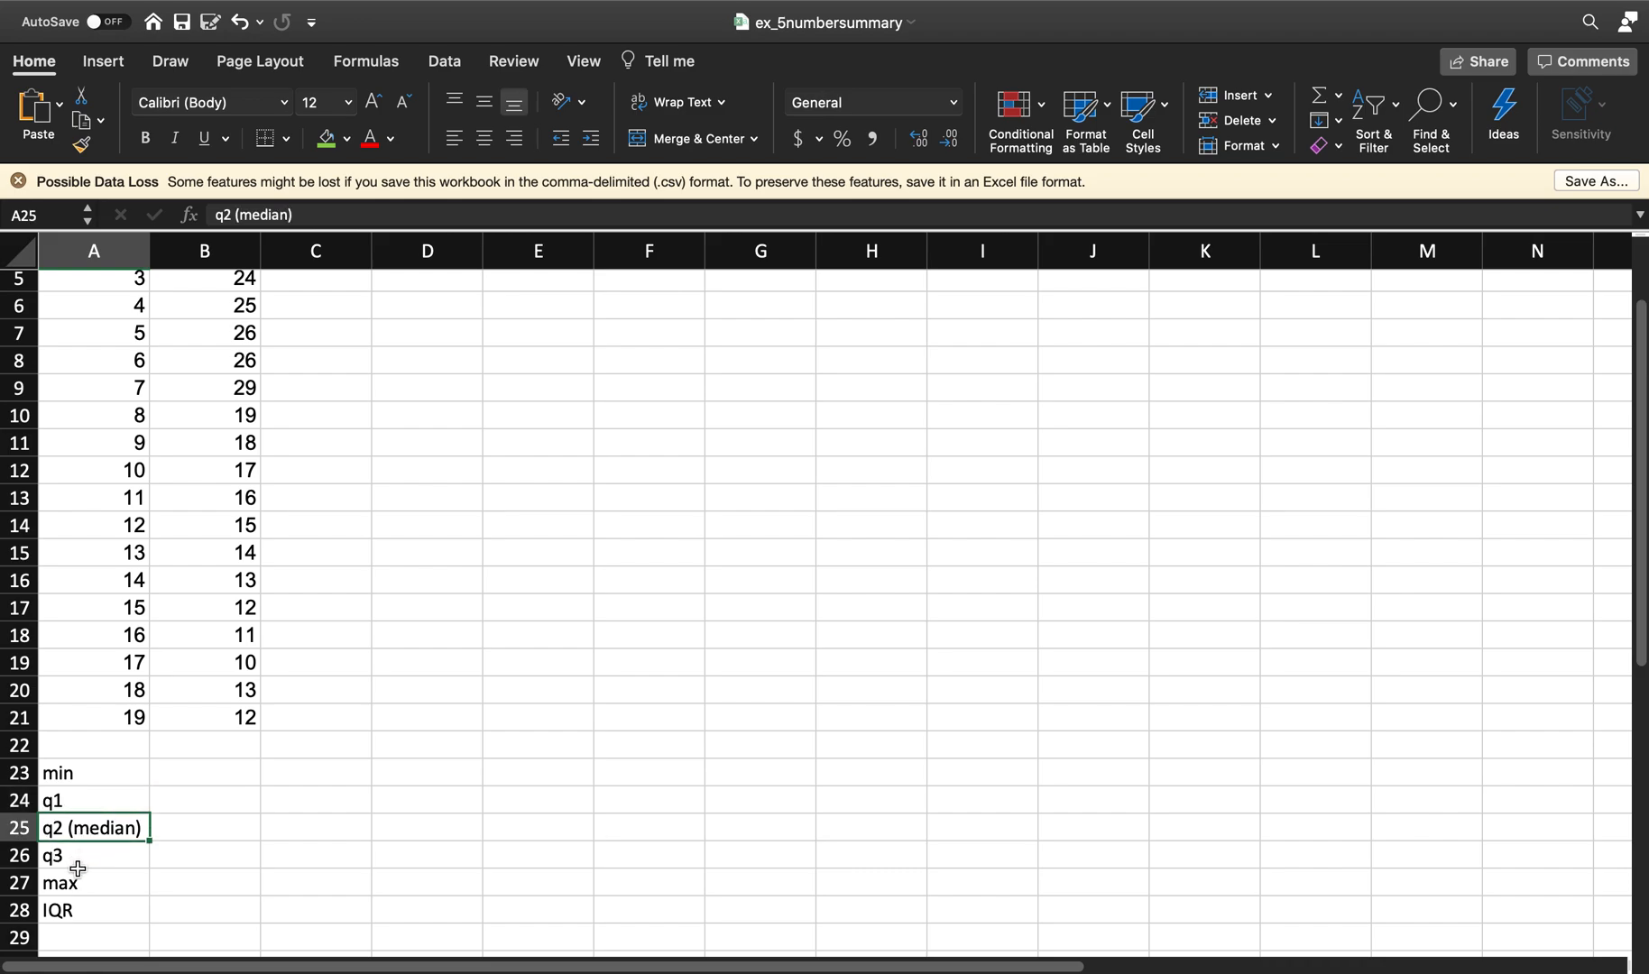
click(78, 858)
click(75, 824)
click(89, 880)
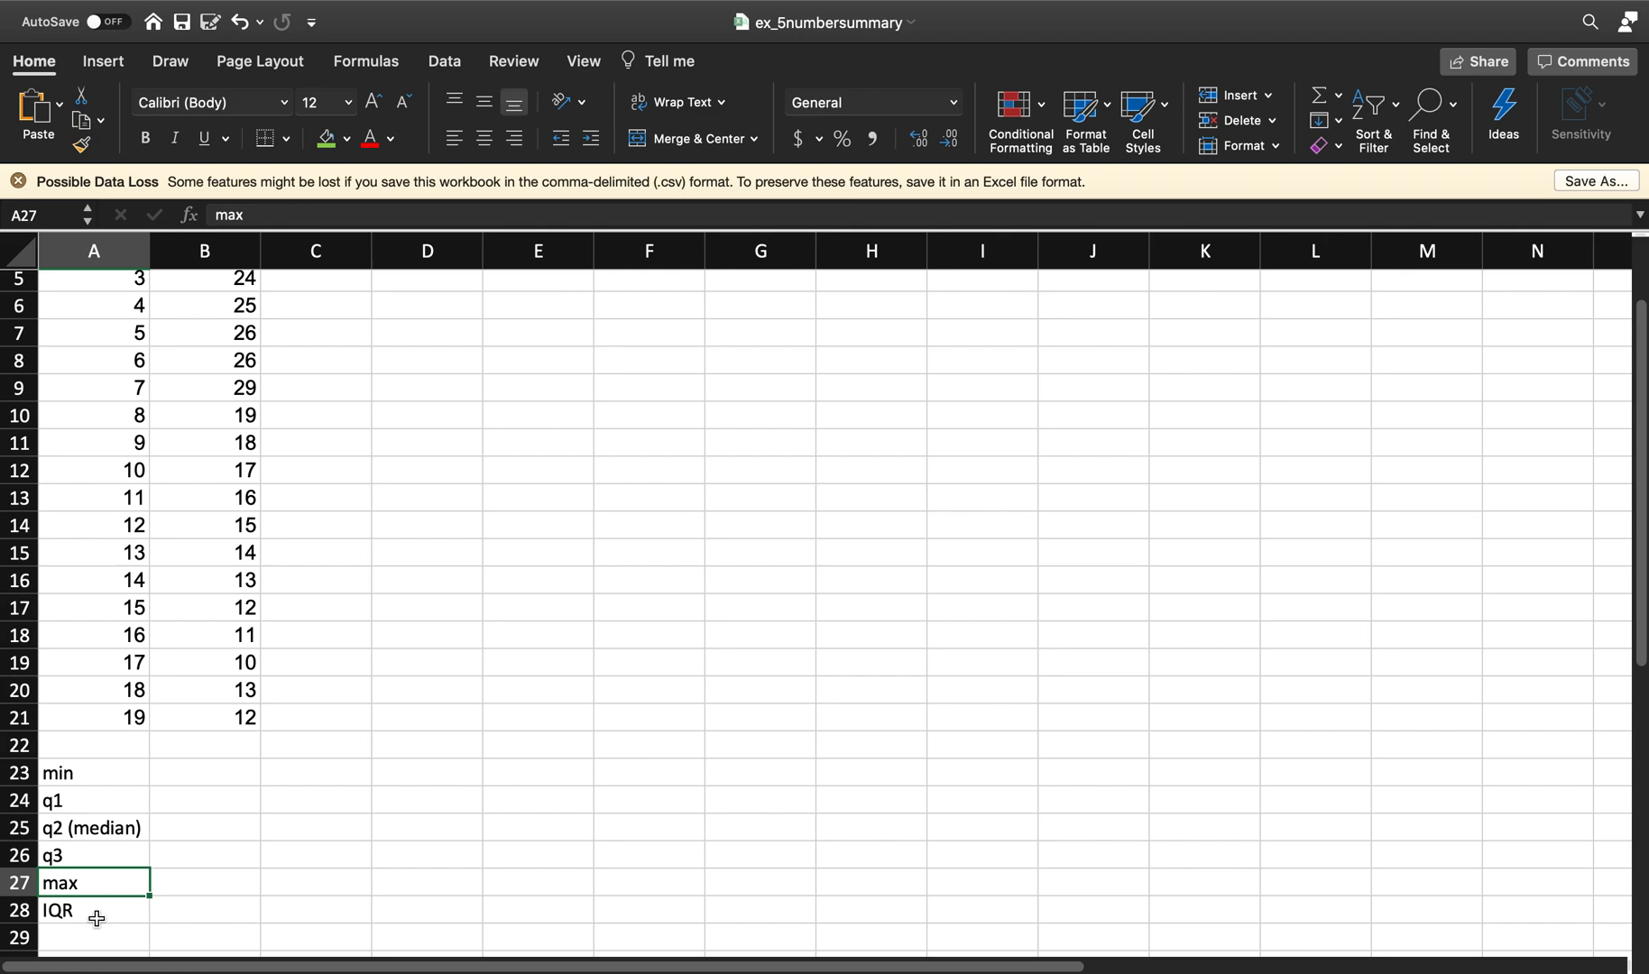
click(97, 918)
scroll(153, 843, up, 5)
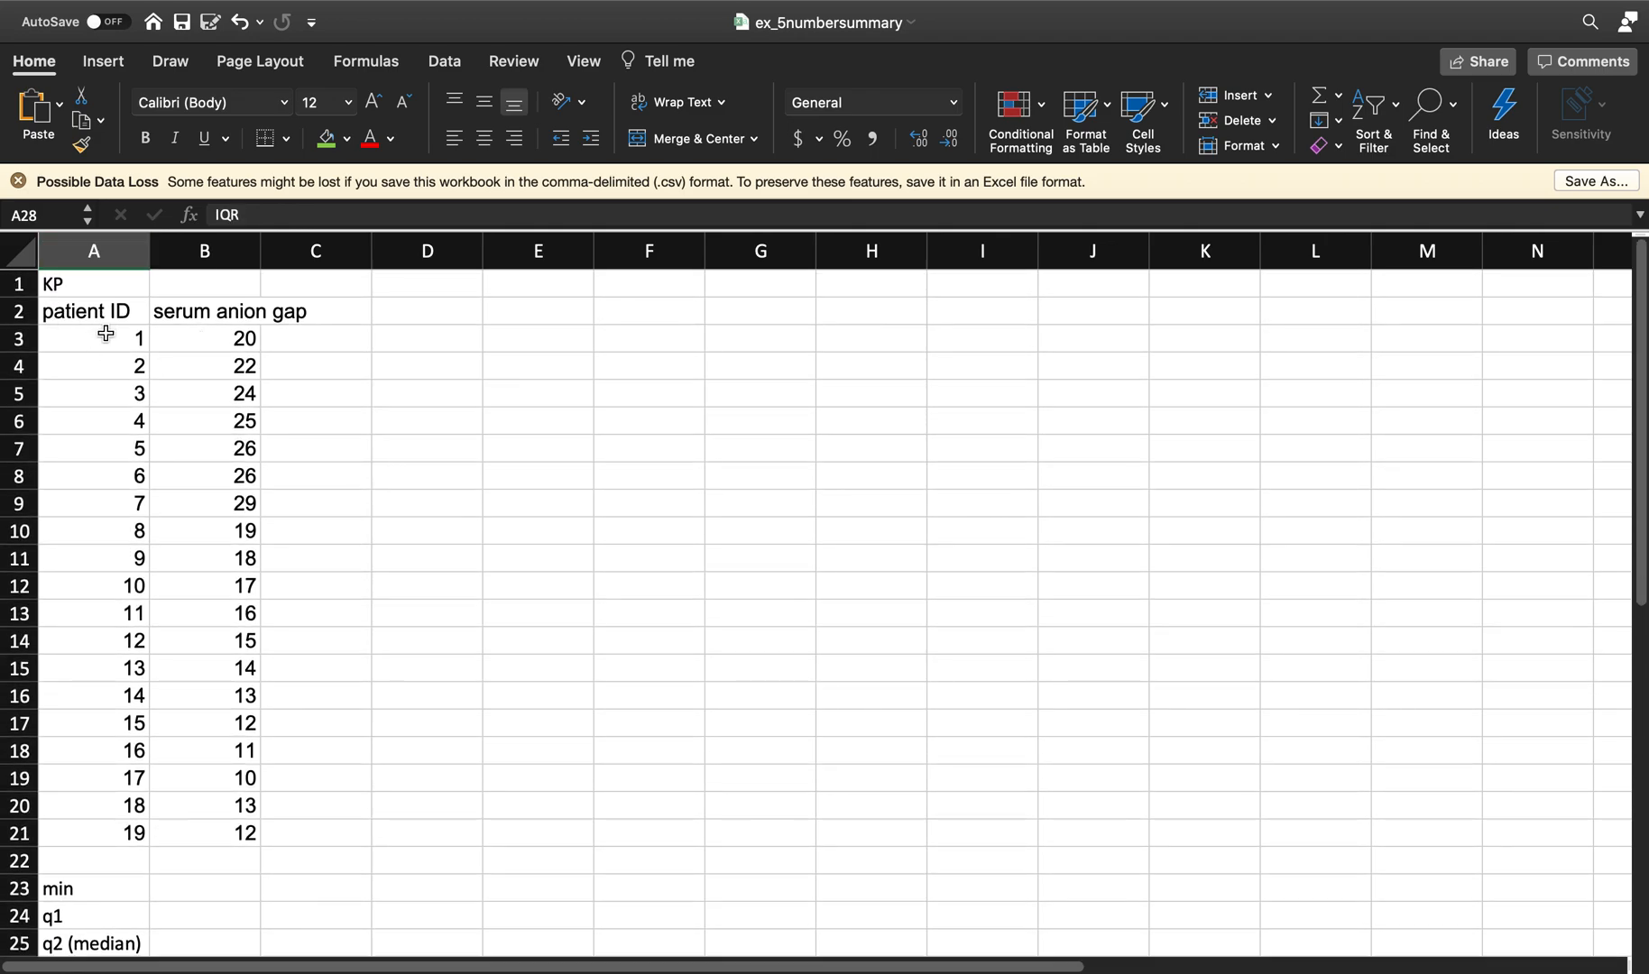
Step: Examine the patient ID and serum anion gap columns from their headers down to row 21
drag(104, 311, 135, 830)
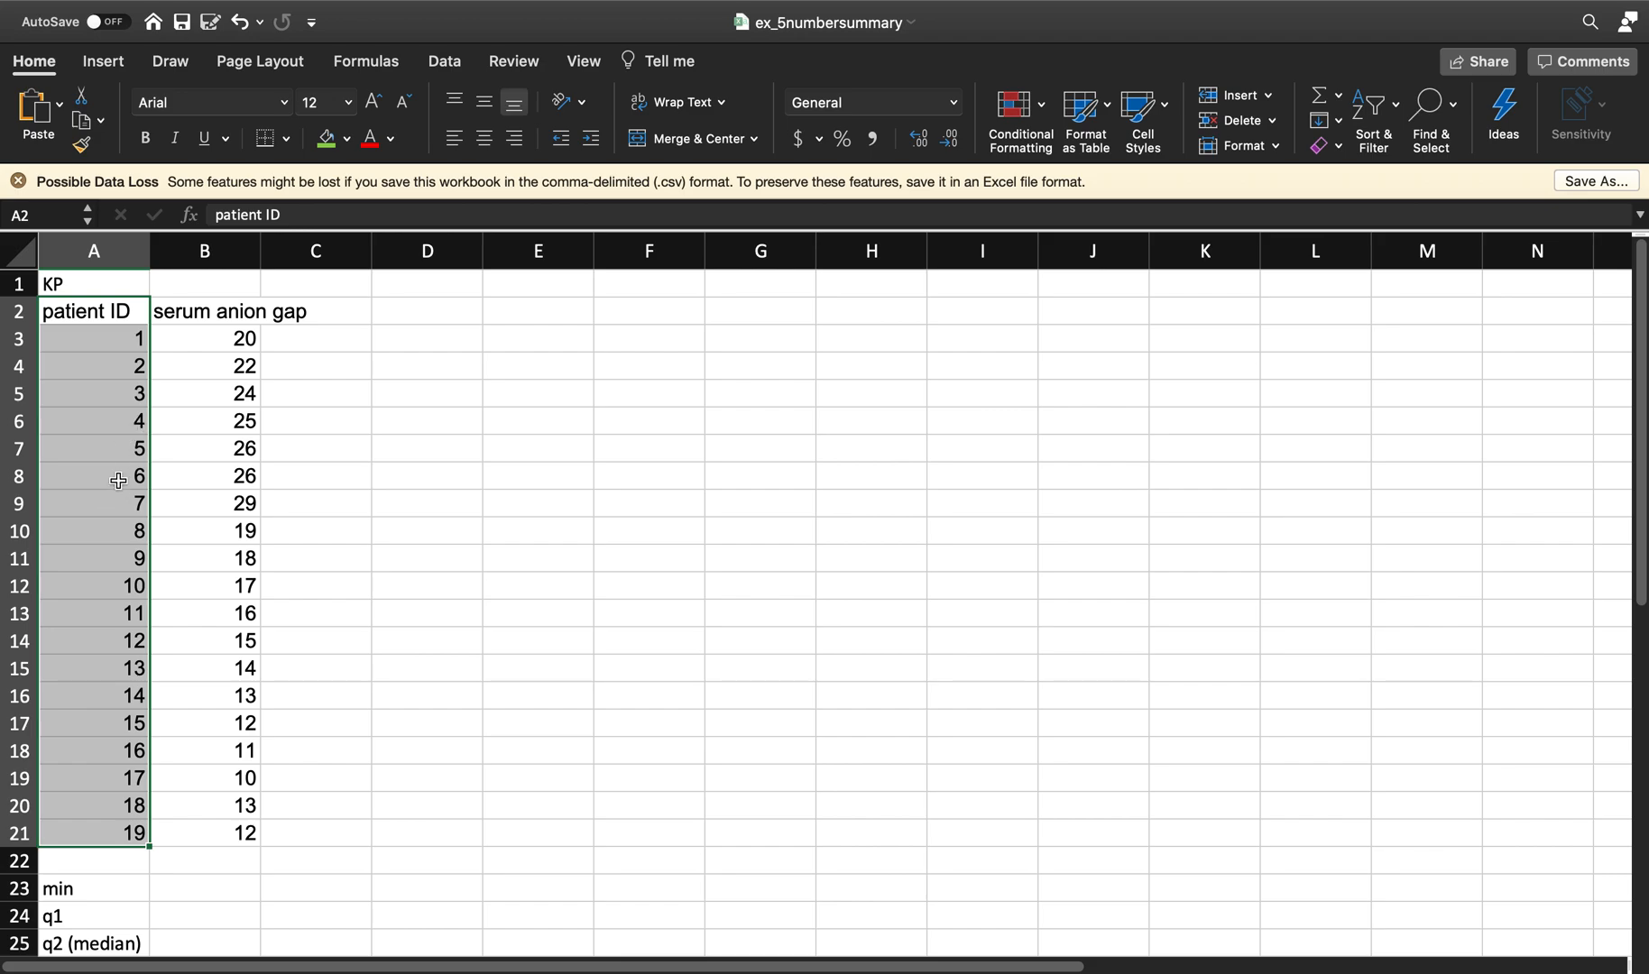
click(104, 338)
drag(105, 337, 166, 327)
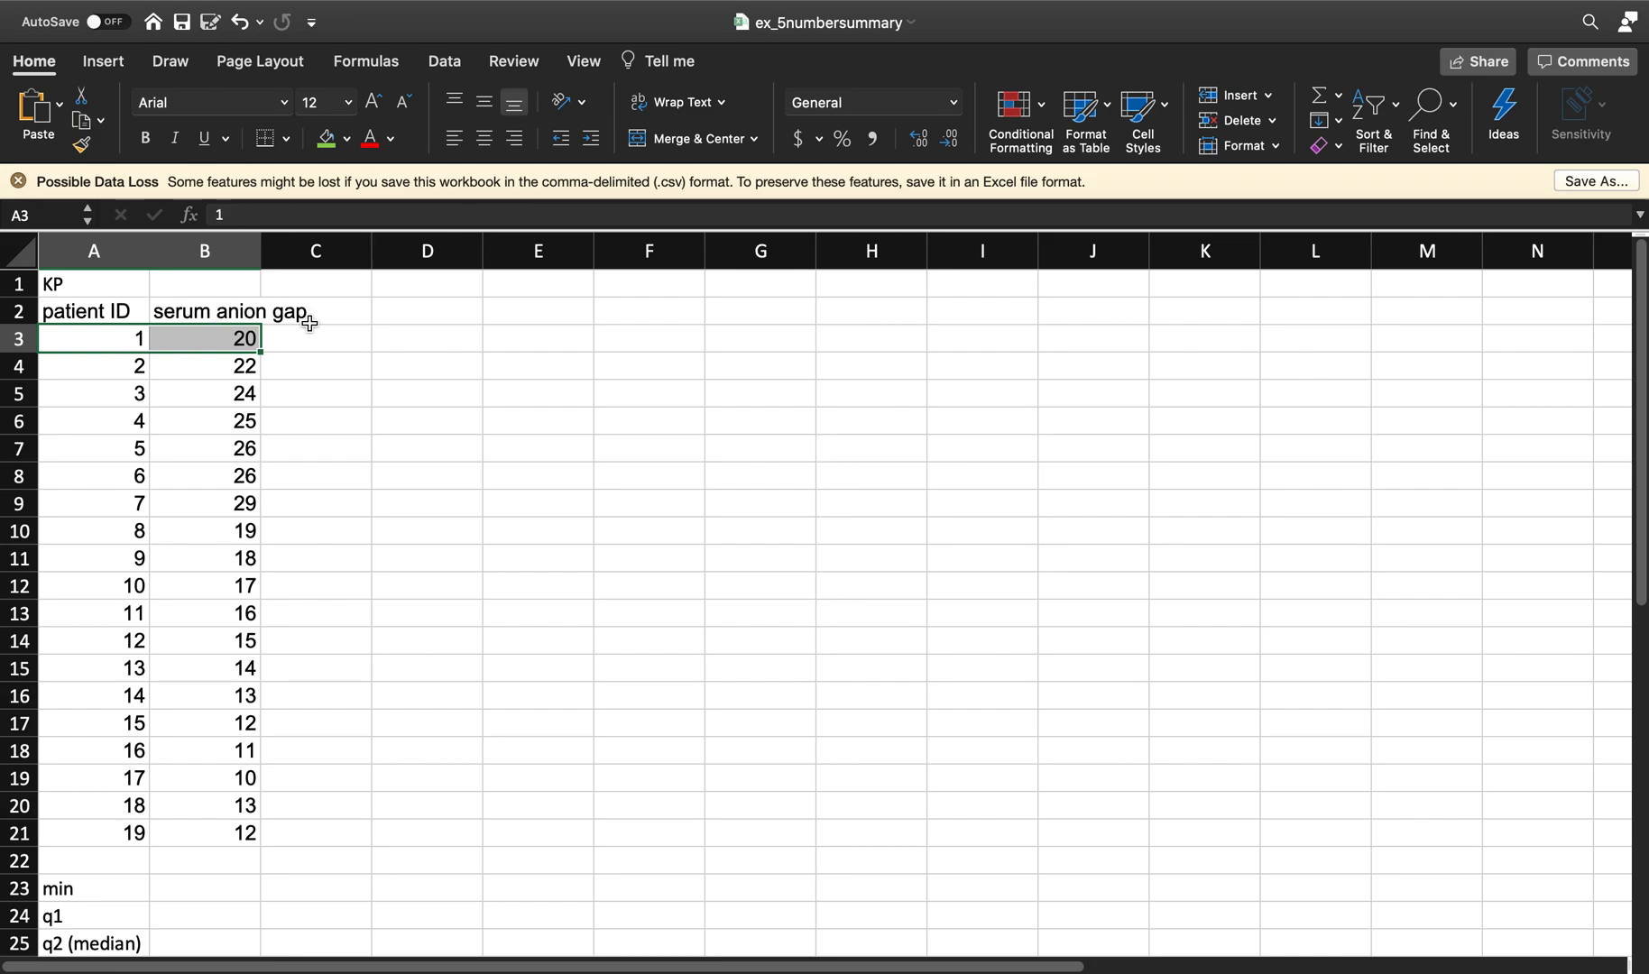
drag(109, 828, 206, 827)
drag(178, 310, 184, 834)
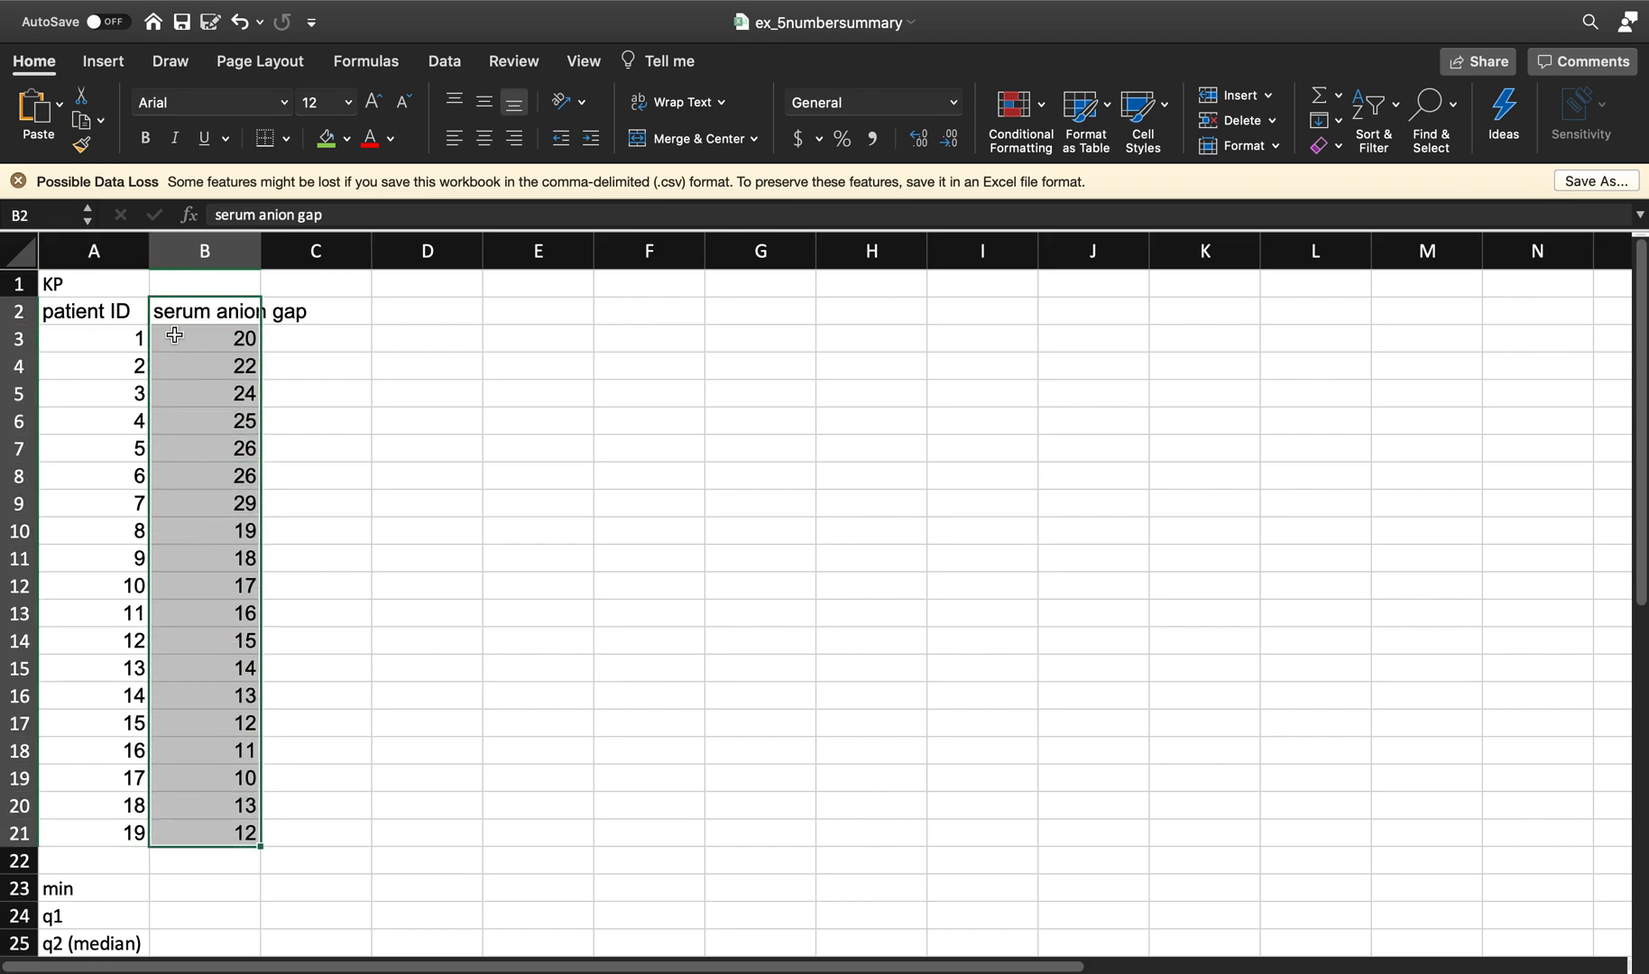
click(199, 313)
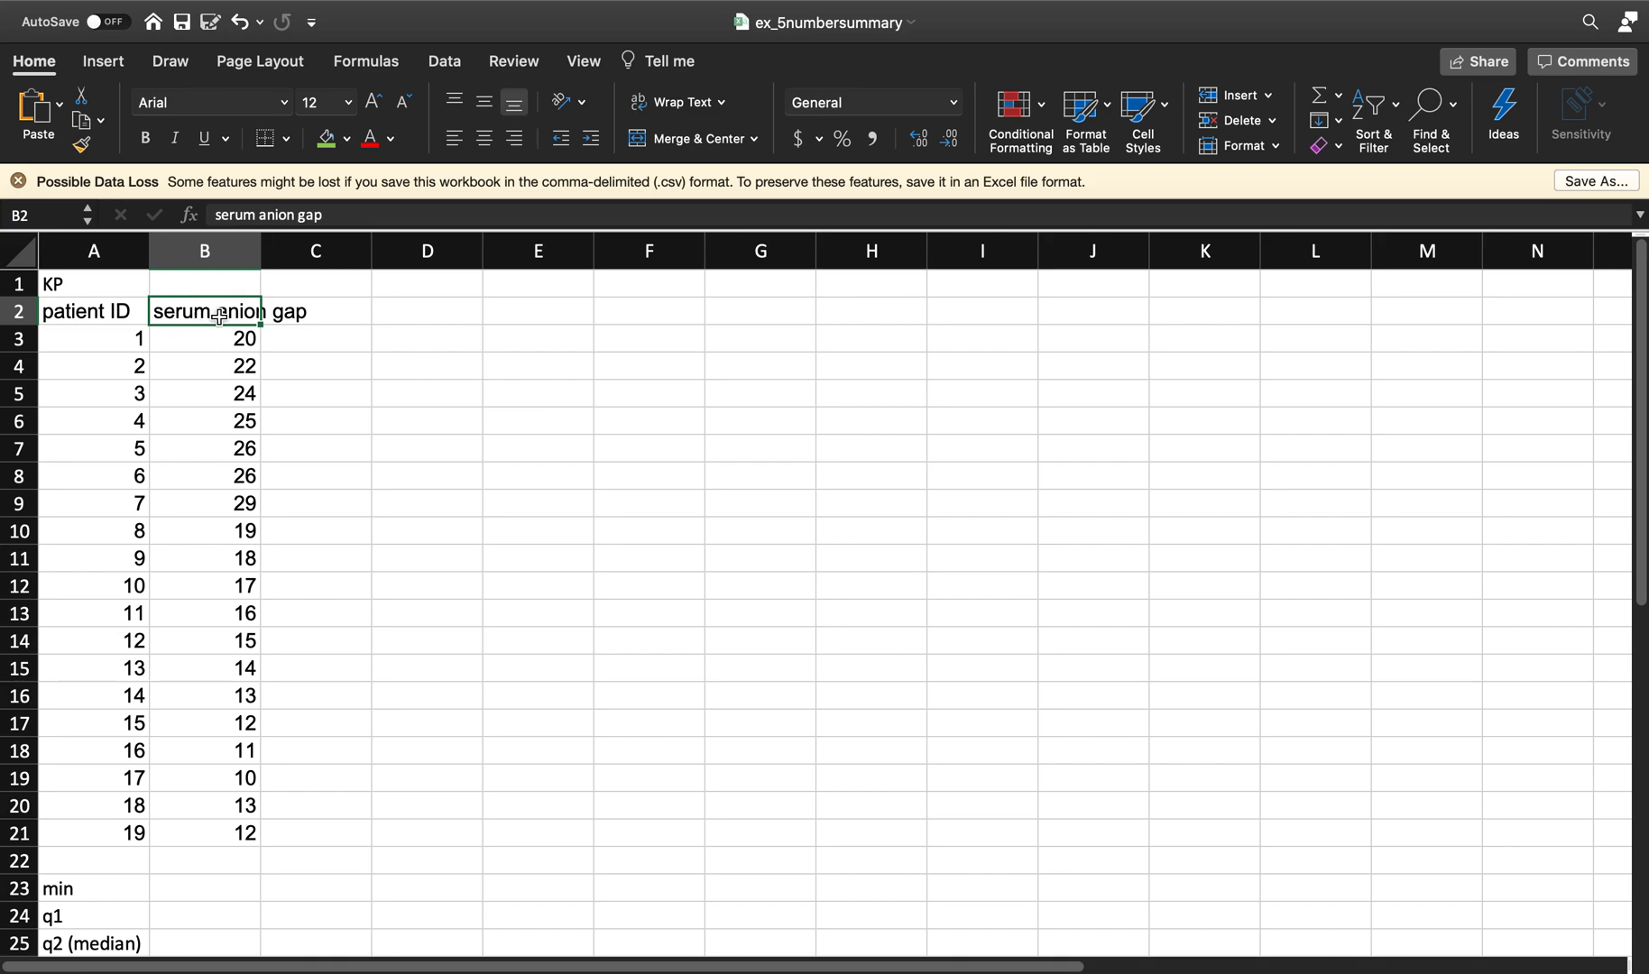
drag(243, 316, 221, 835)
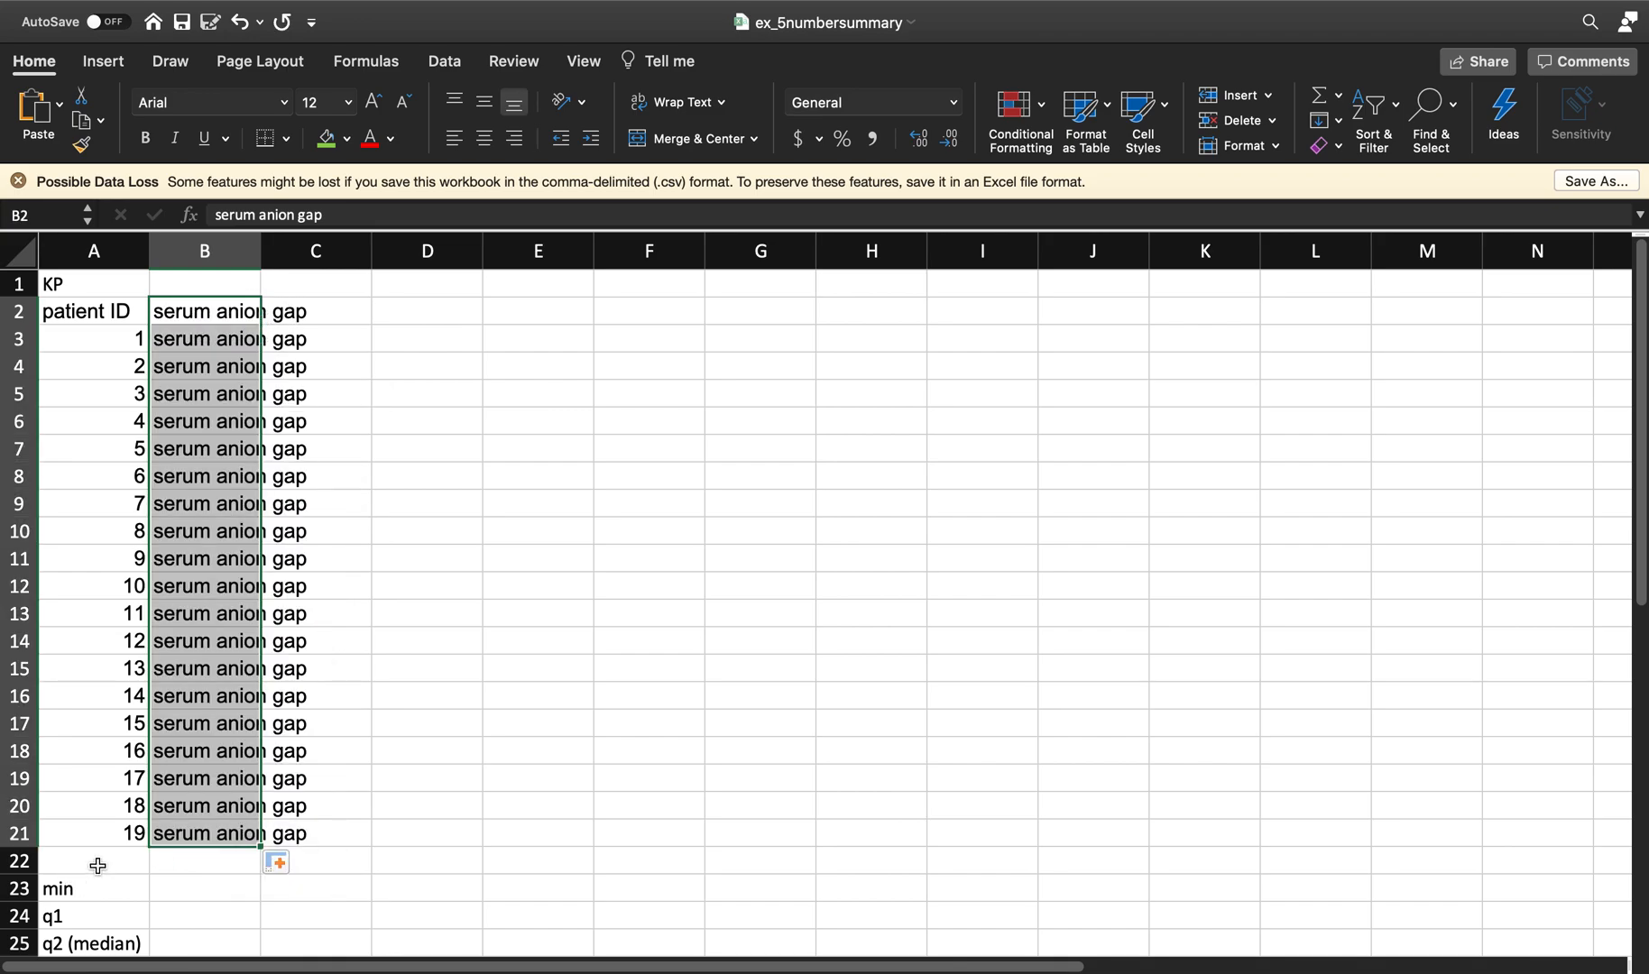
key(super+z)
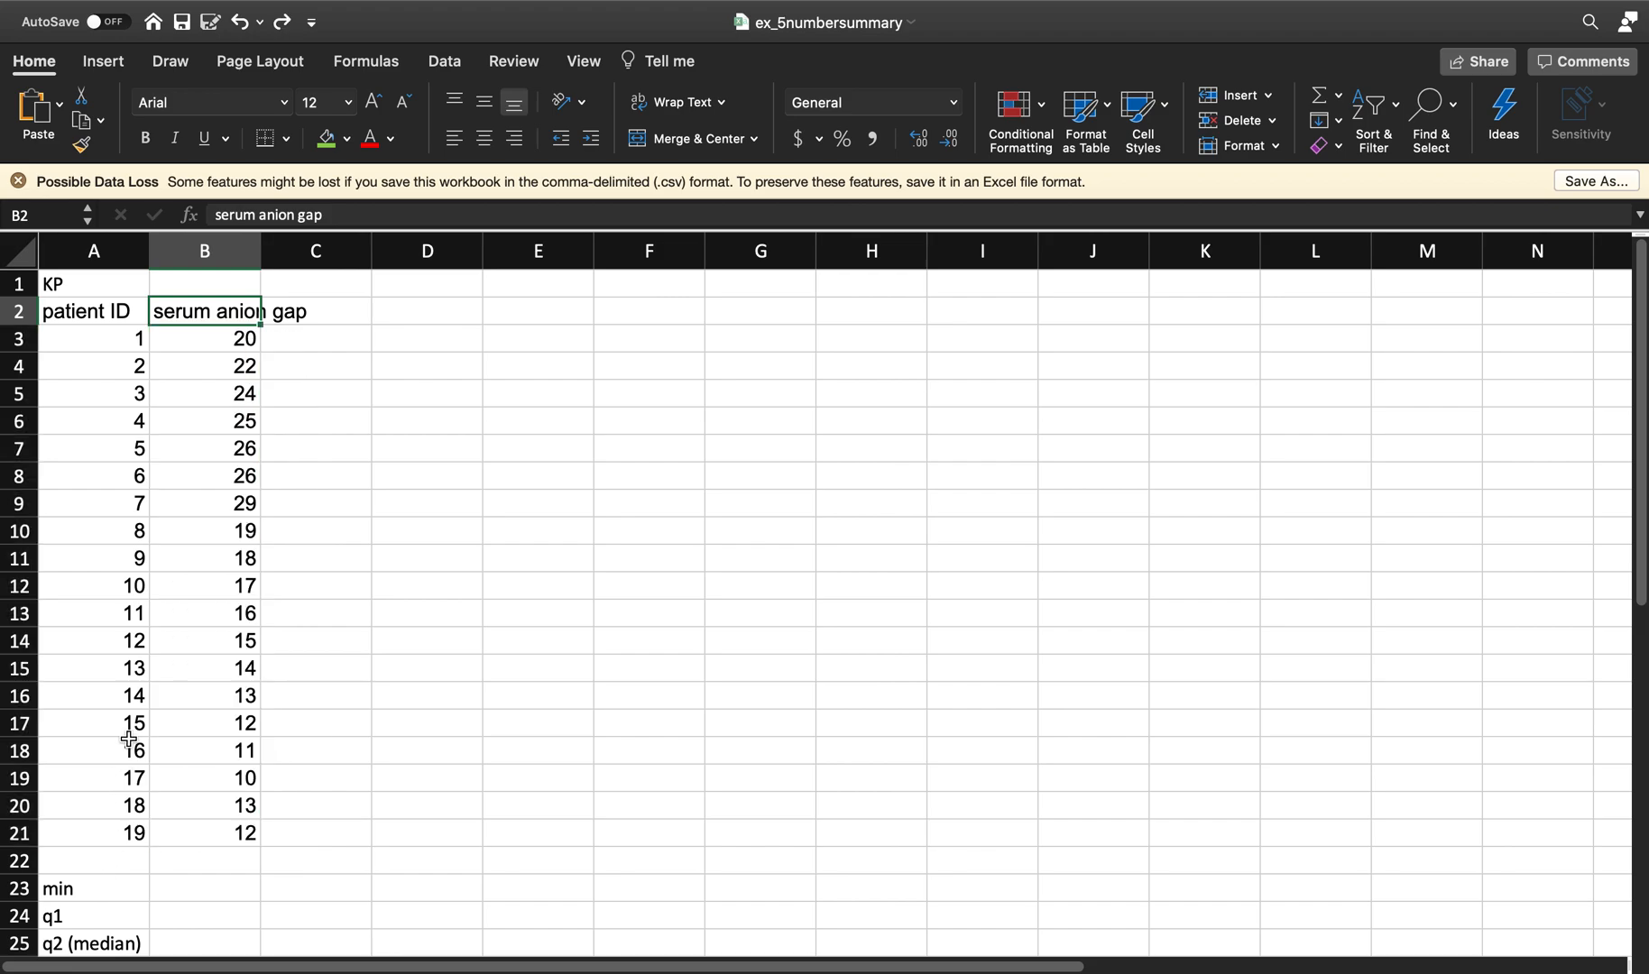
Step: Calculate the minimum serum anion gap in cell B23 with =MIN(B3:B21)
click(185, 895)
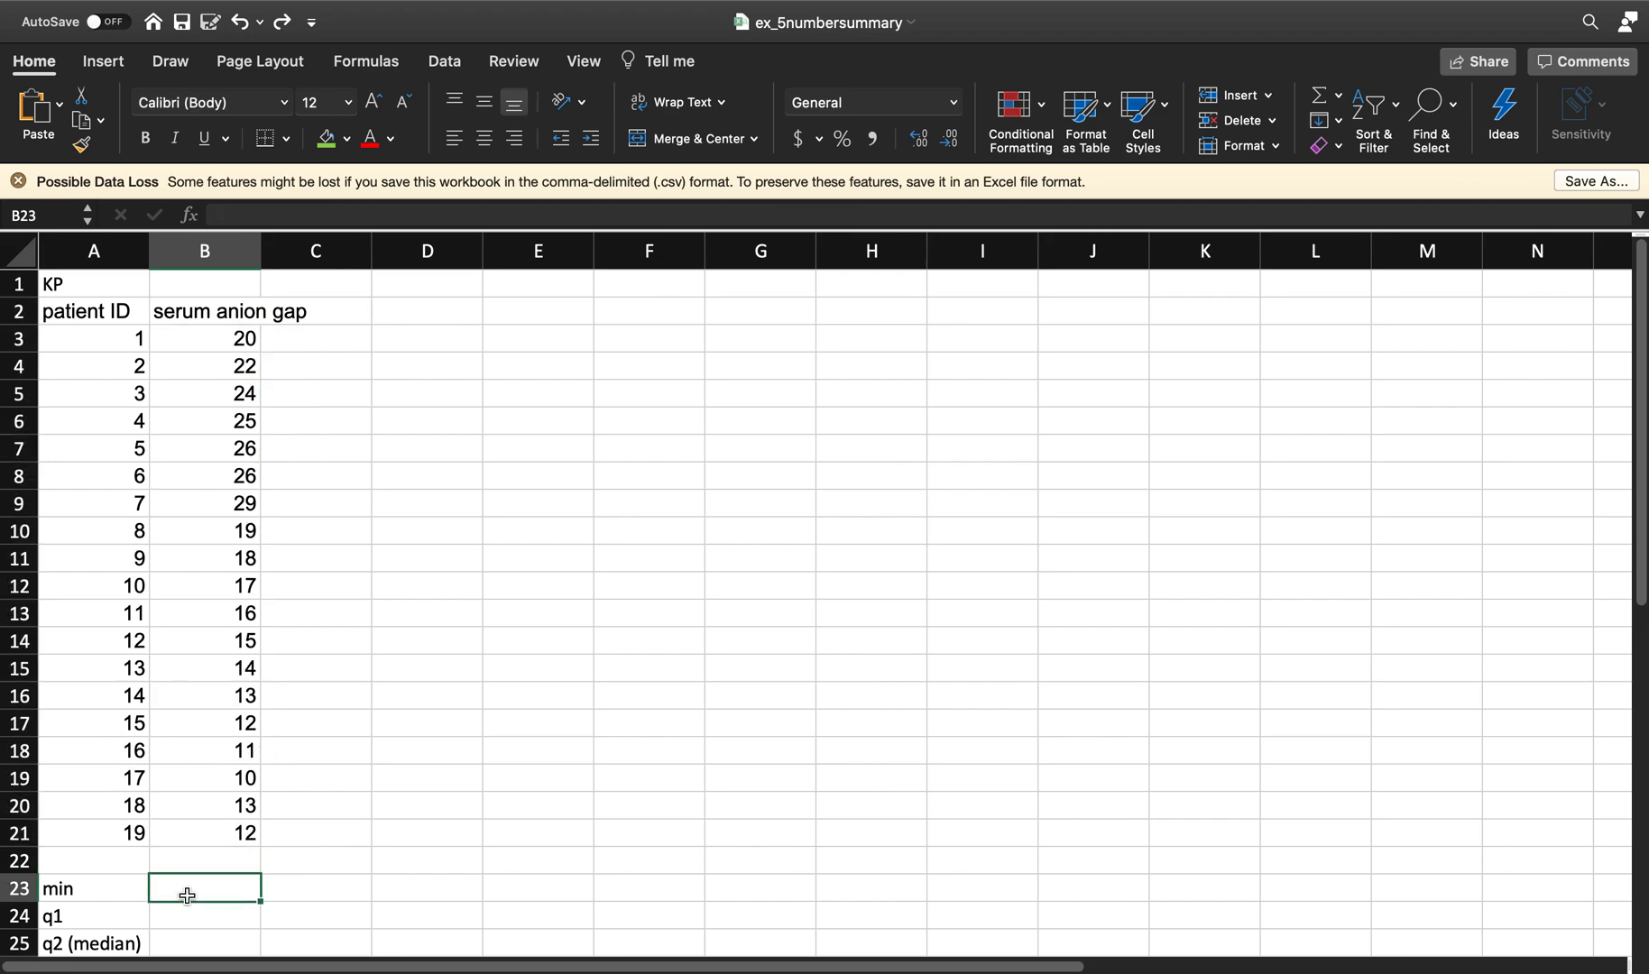
text(=)
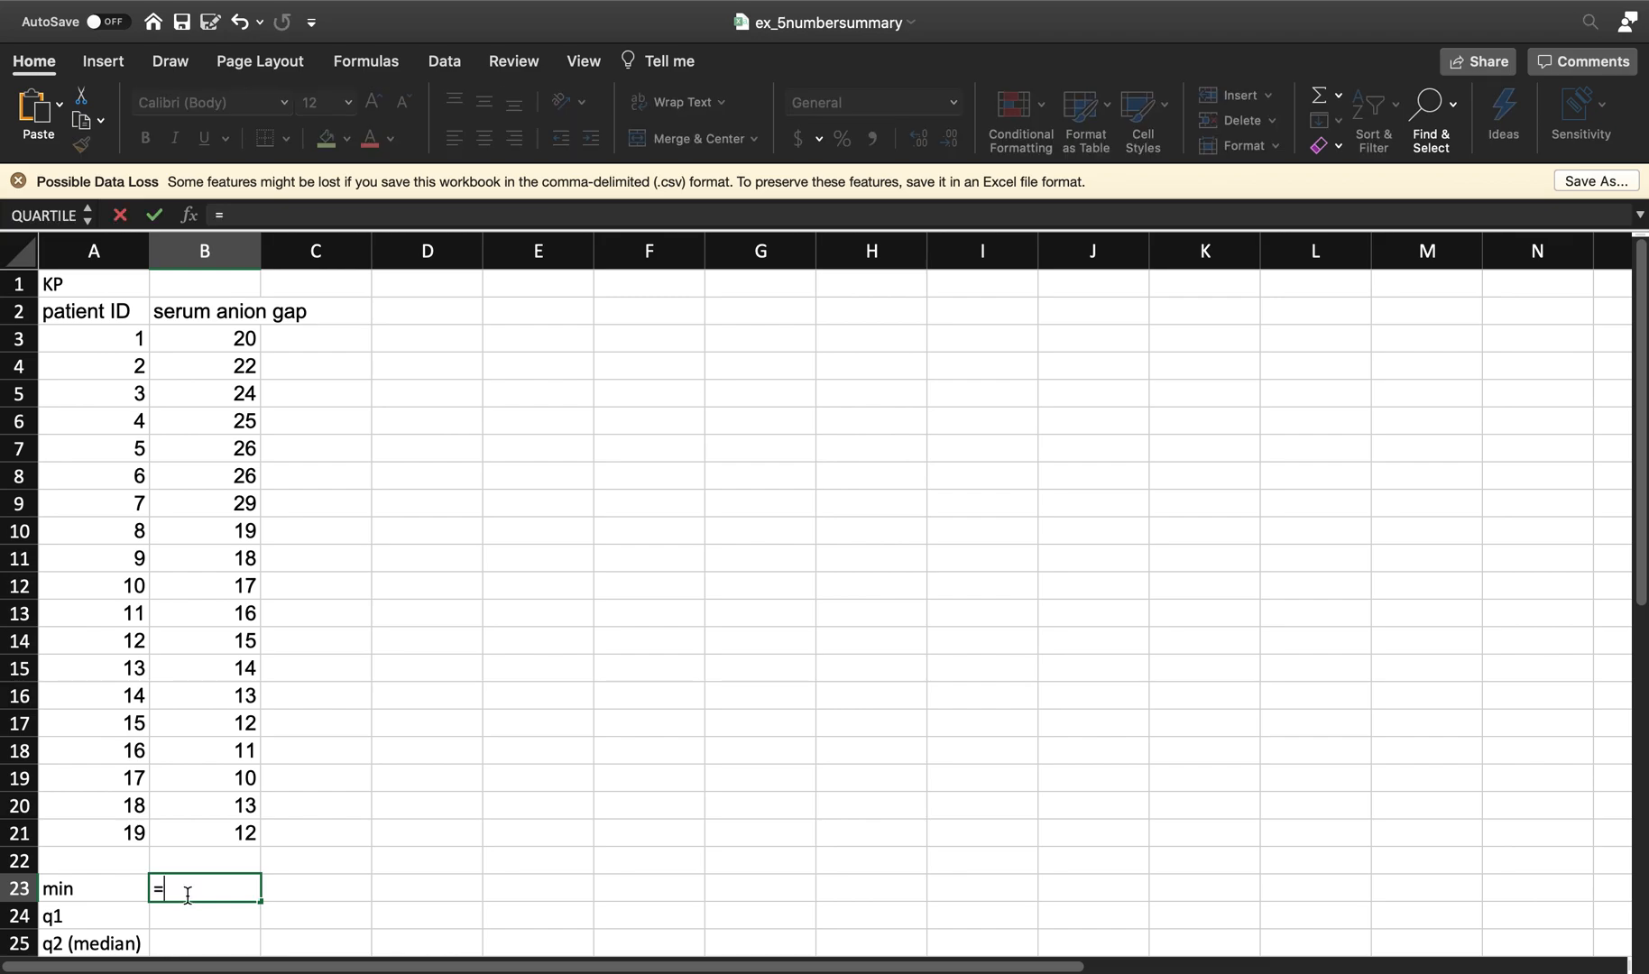
text(min()
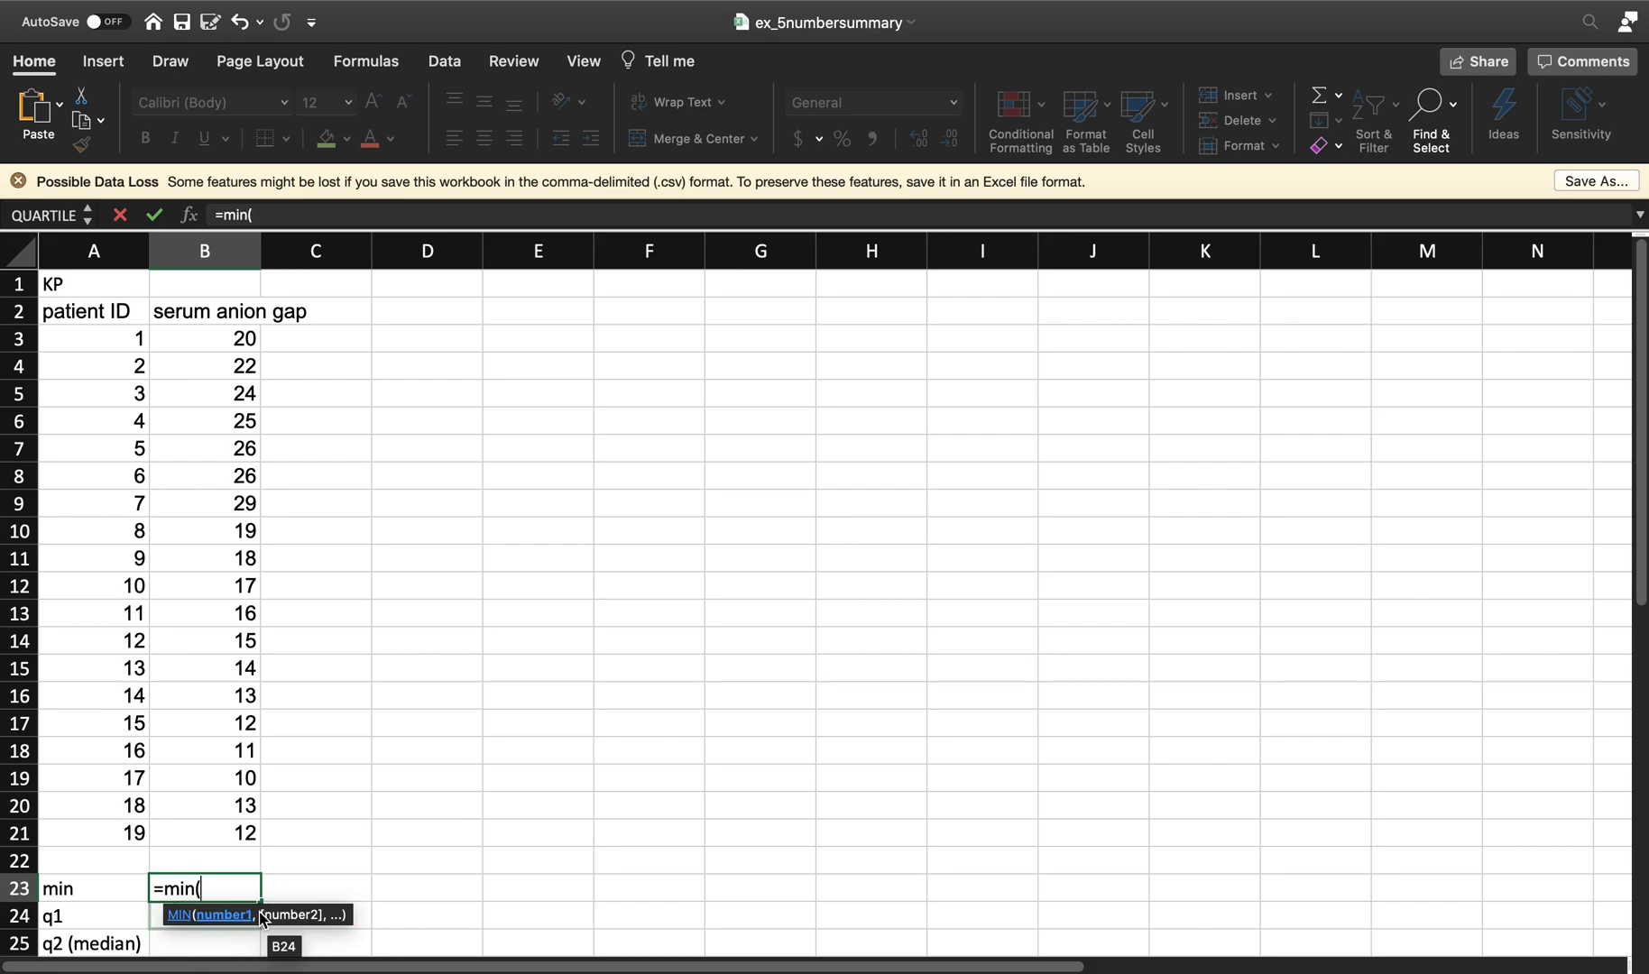
drag(217, 341, 234, 838)
key(Return)
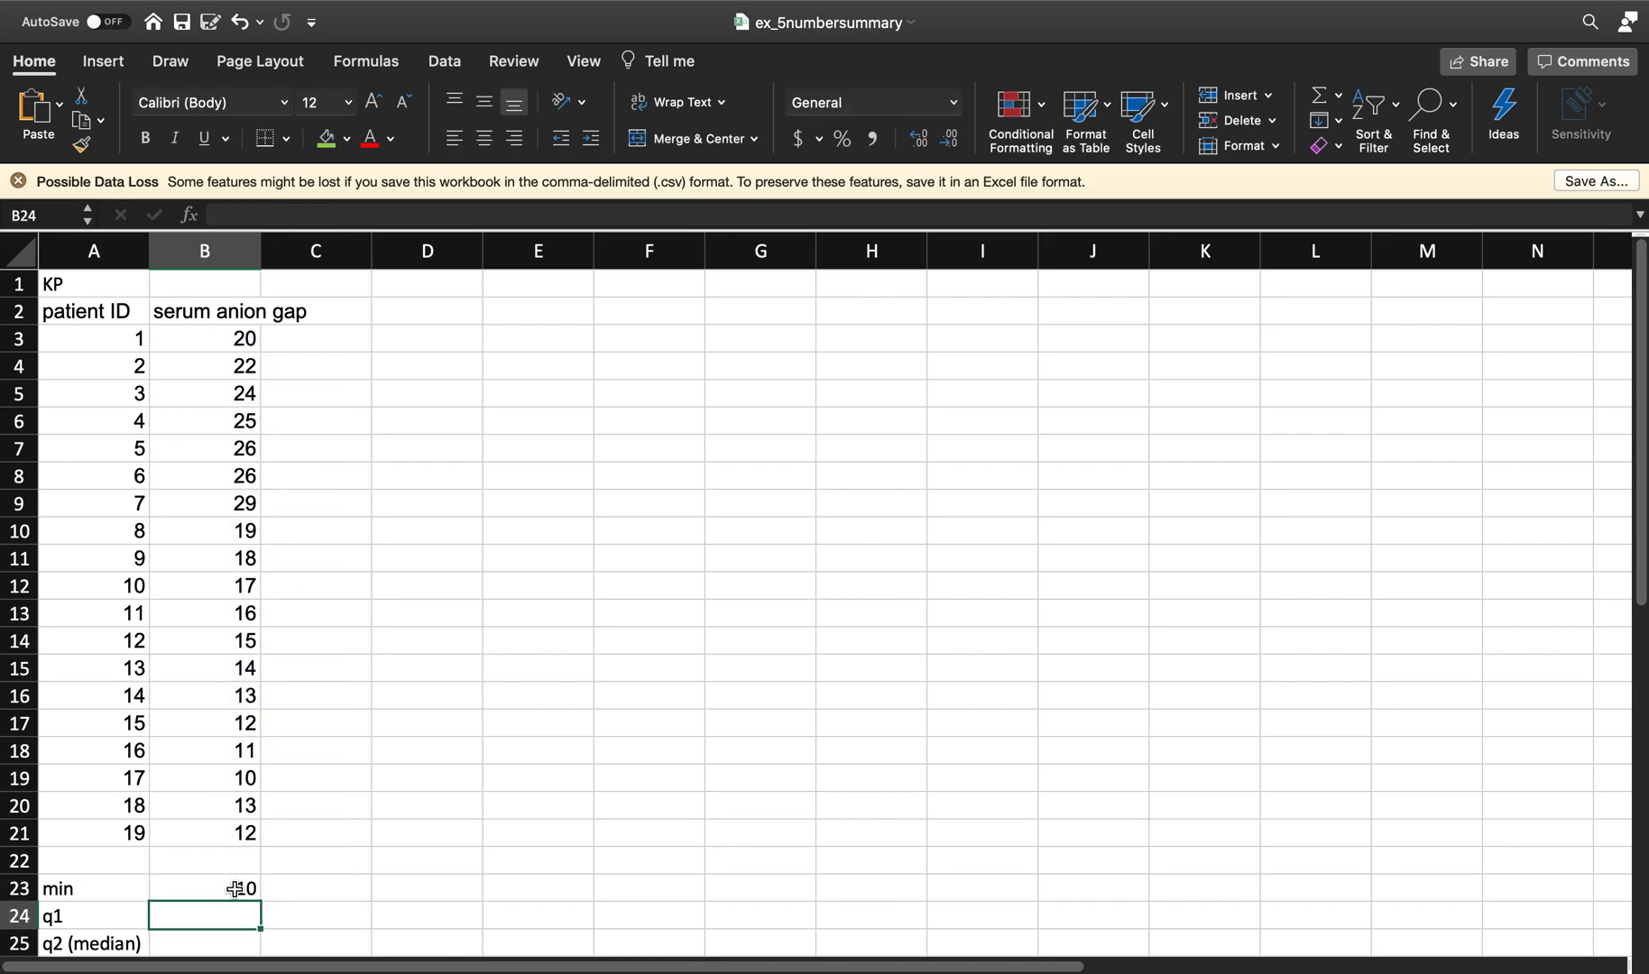
click(235, 889)
Step: Start a QUARTILE formula for q1 in cell B24, using B3:B21 as its array
click(223, 913)
text(=qua)
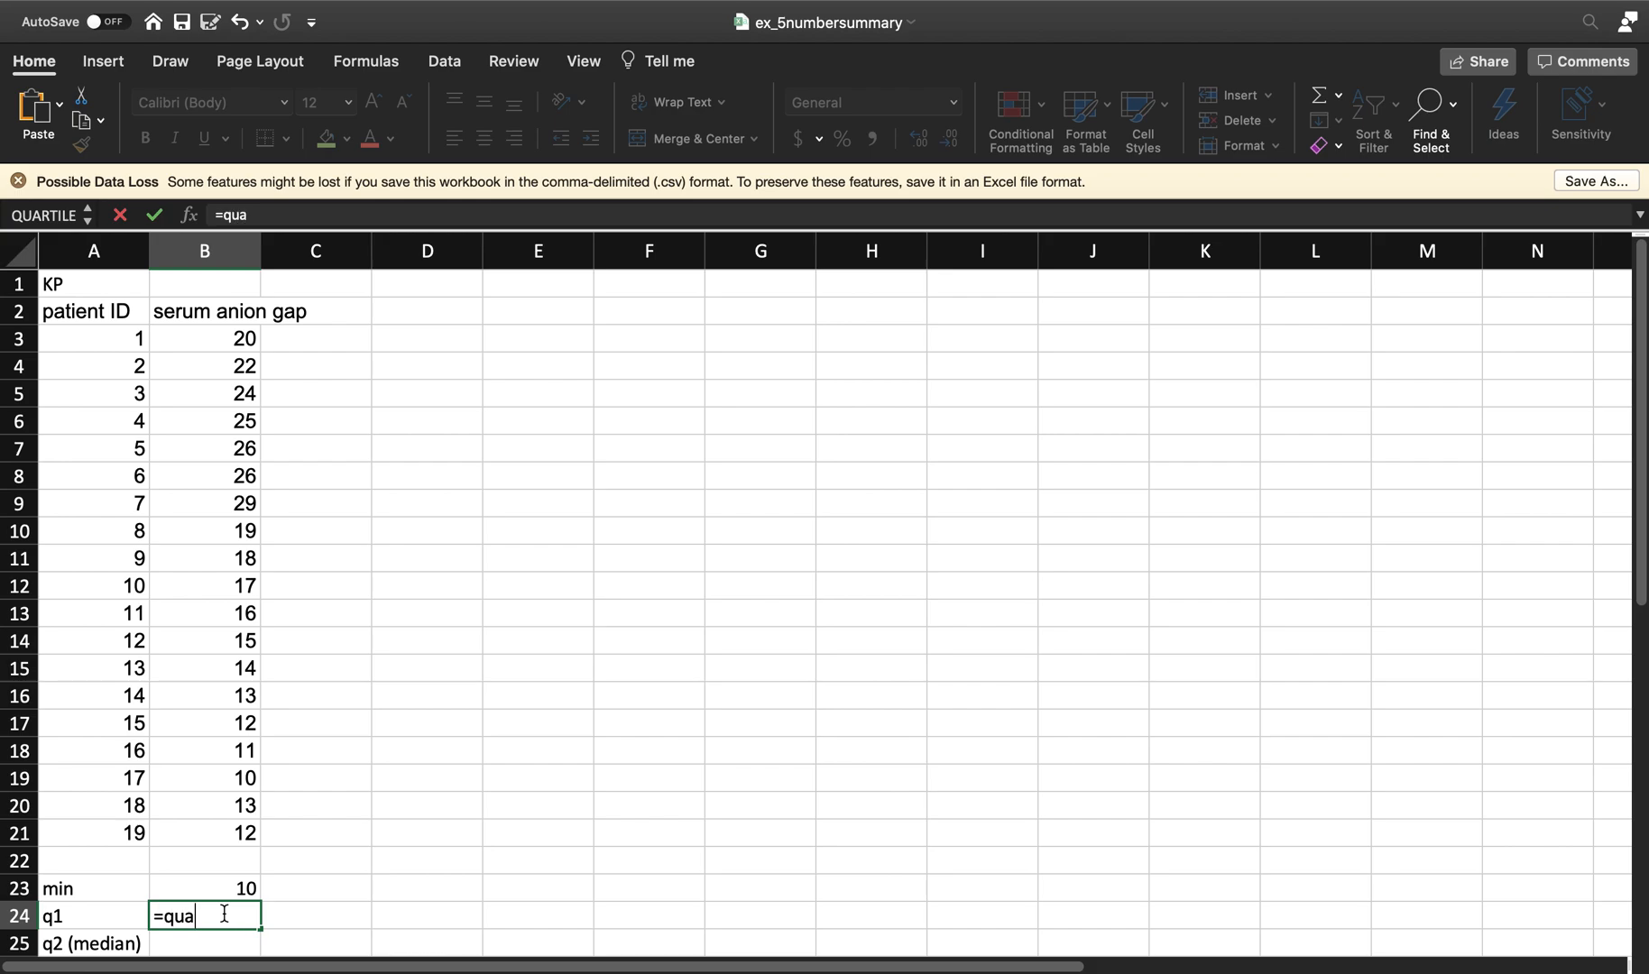
text(rtile()
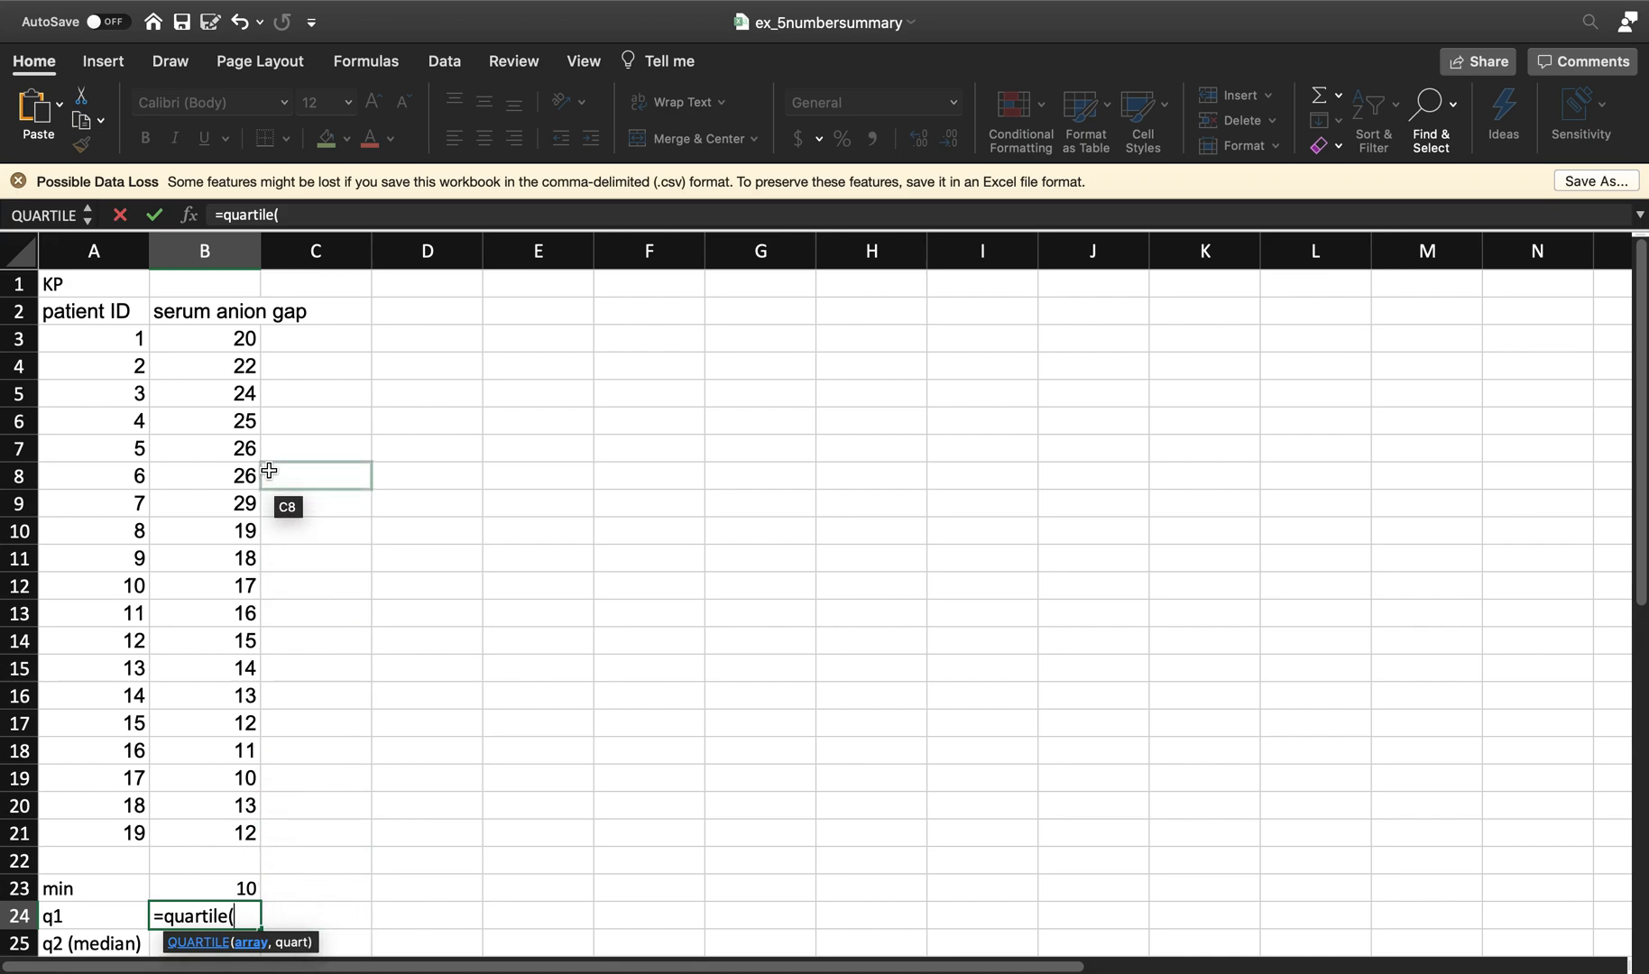
drag(205, 339, 200, 839)
text(,)
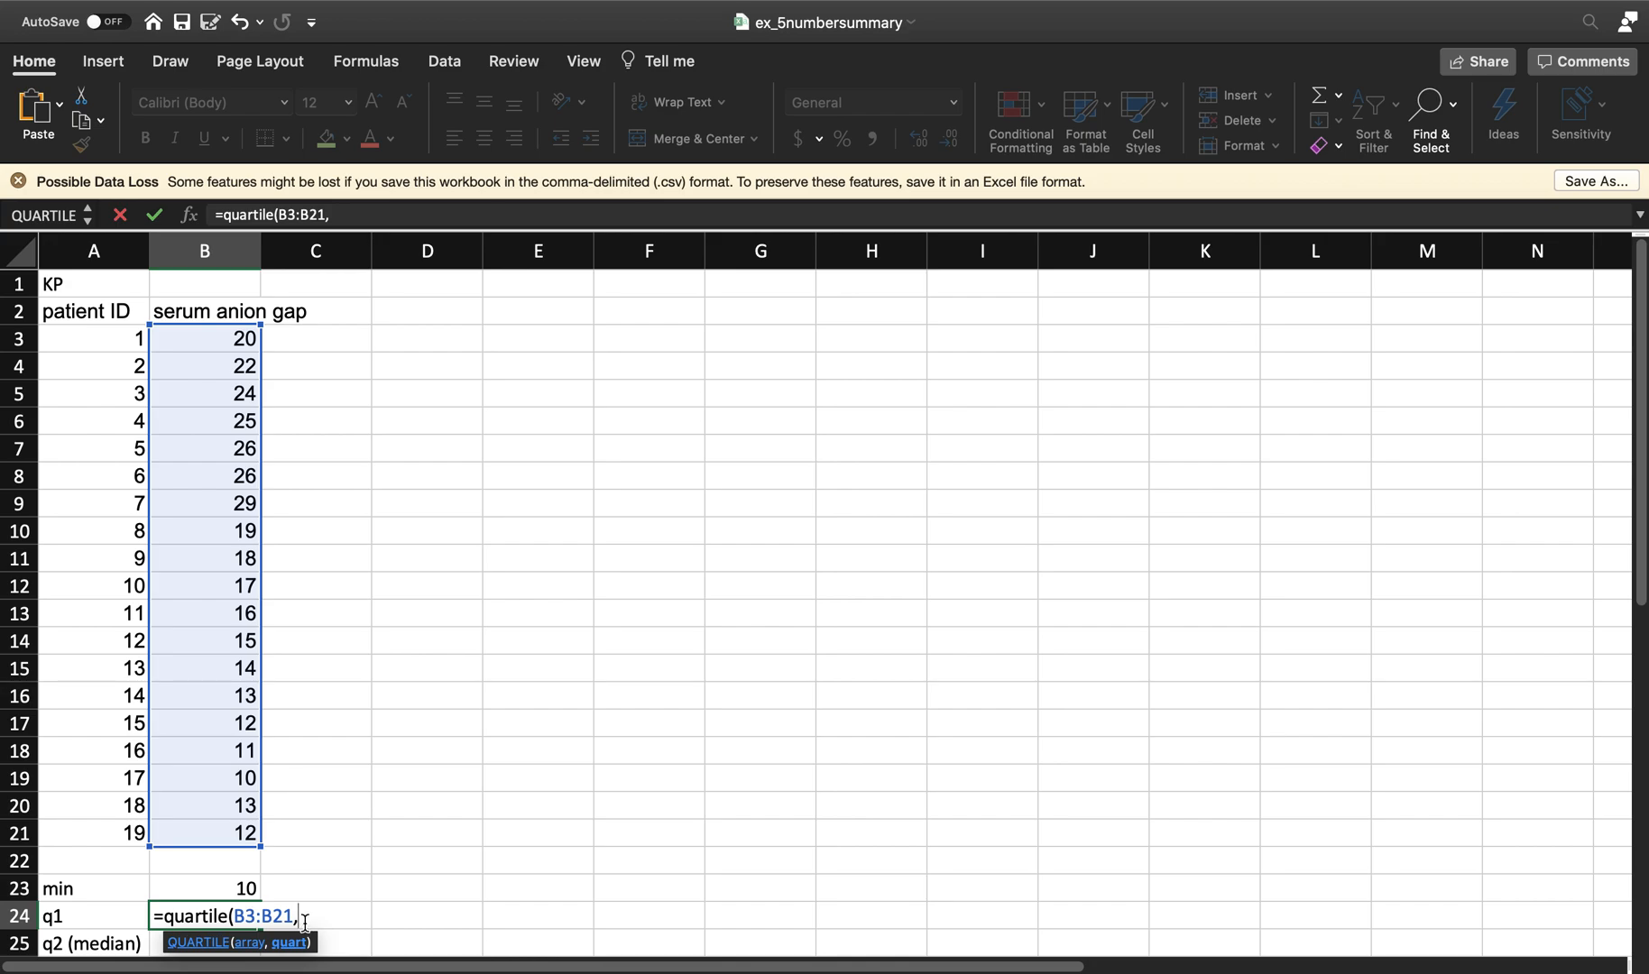
Step: Read the QUARTILE function help to learn which quart value returns each quartile
click(226, 943)
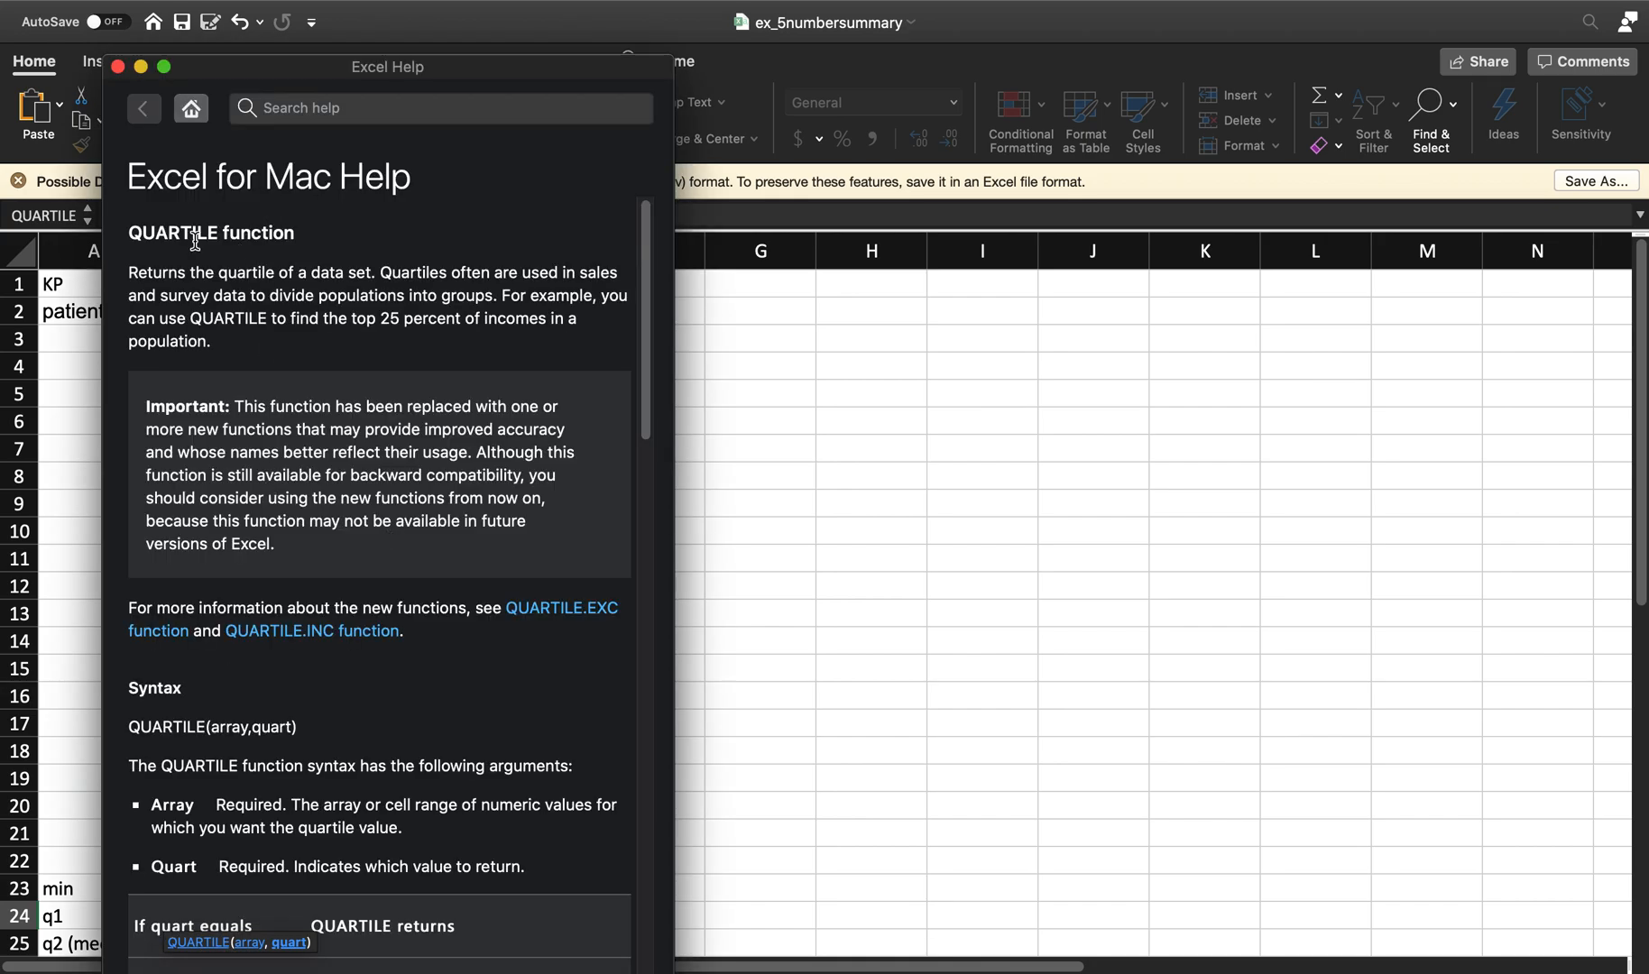
scroll(252, 258, down, 3)
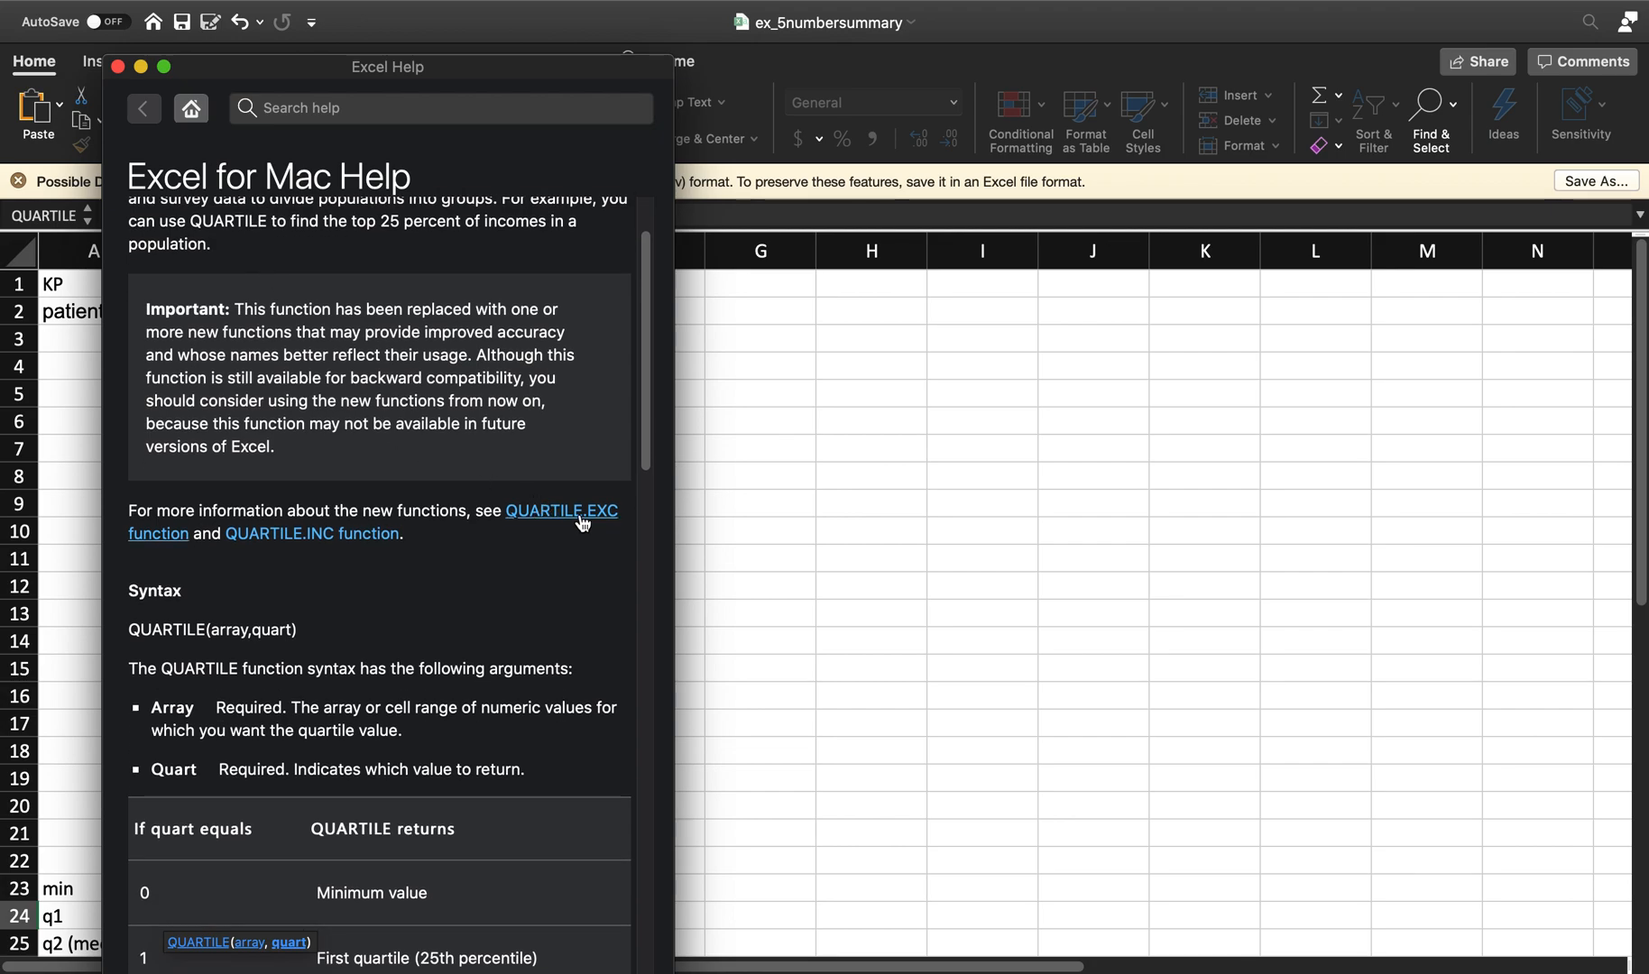
scroll(350, 548, down, 5)
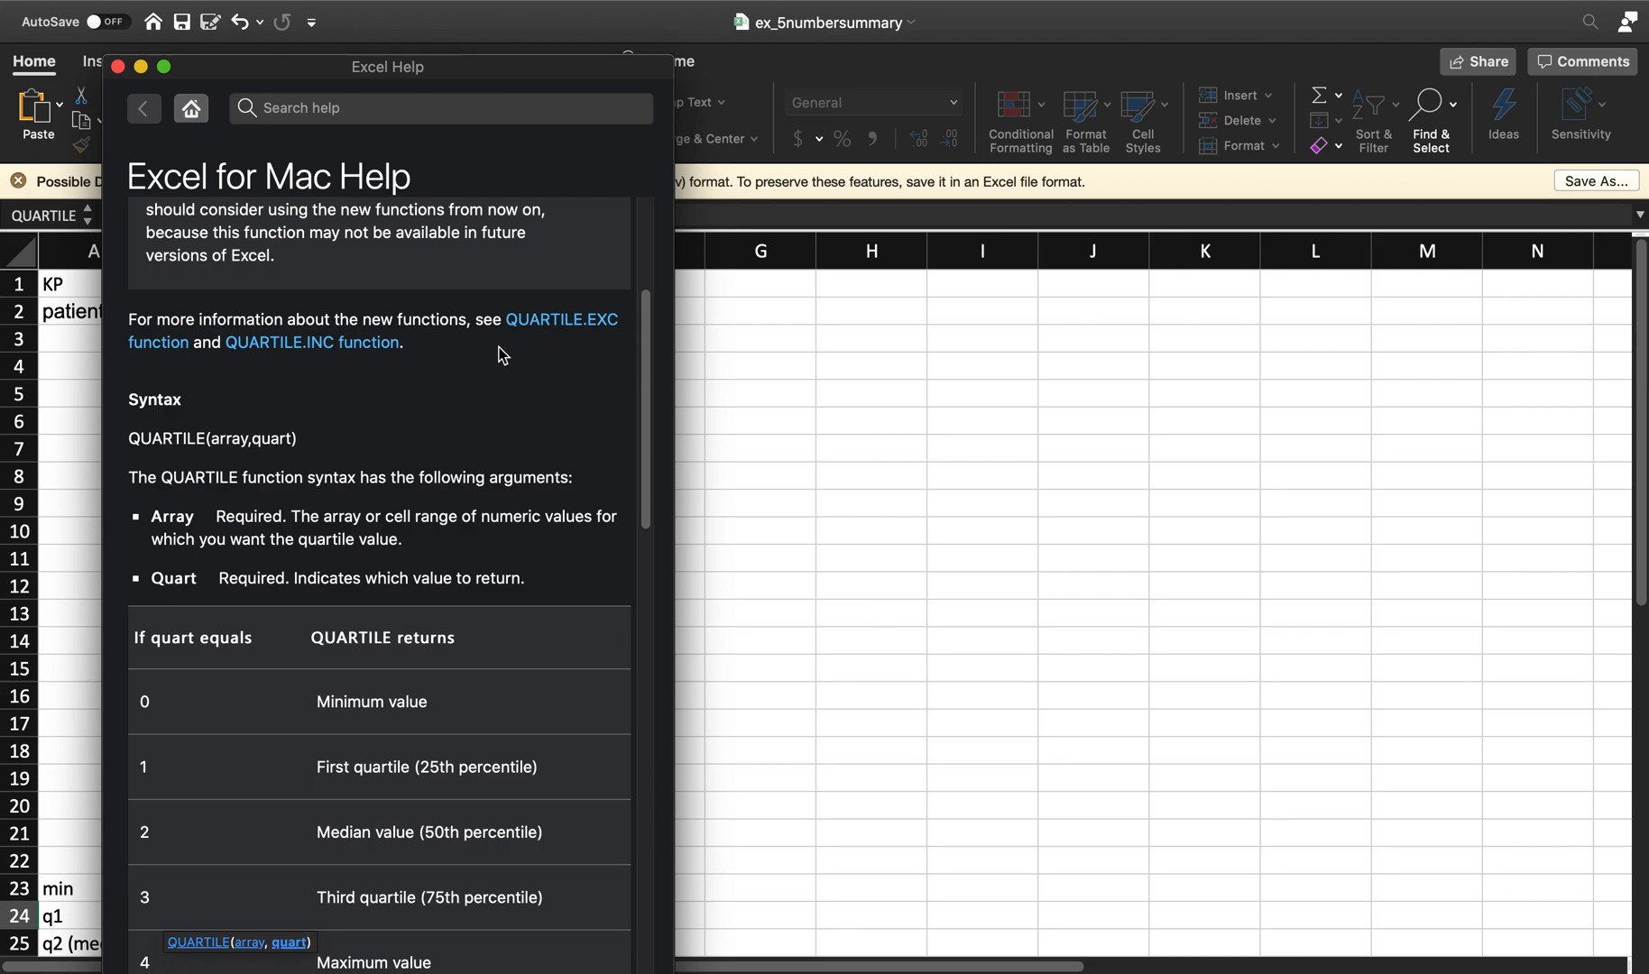
scroll(415, 422, down, 5)
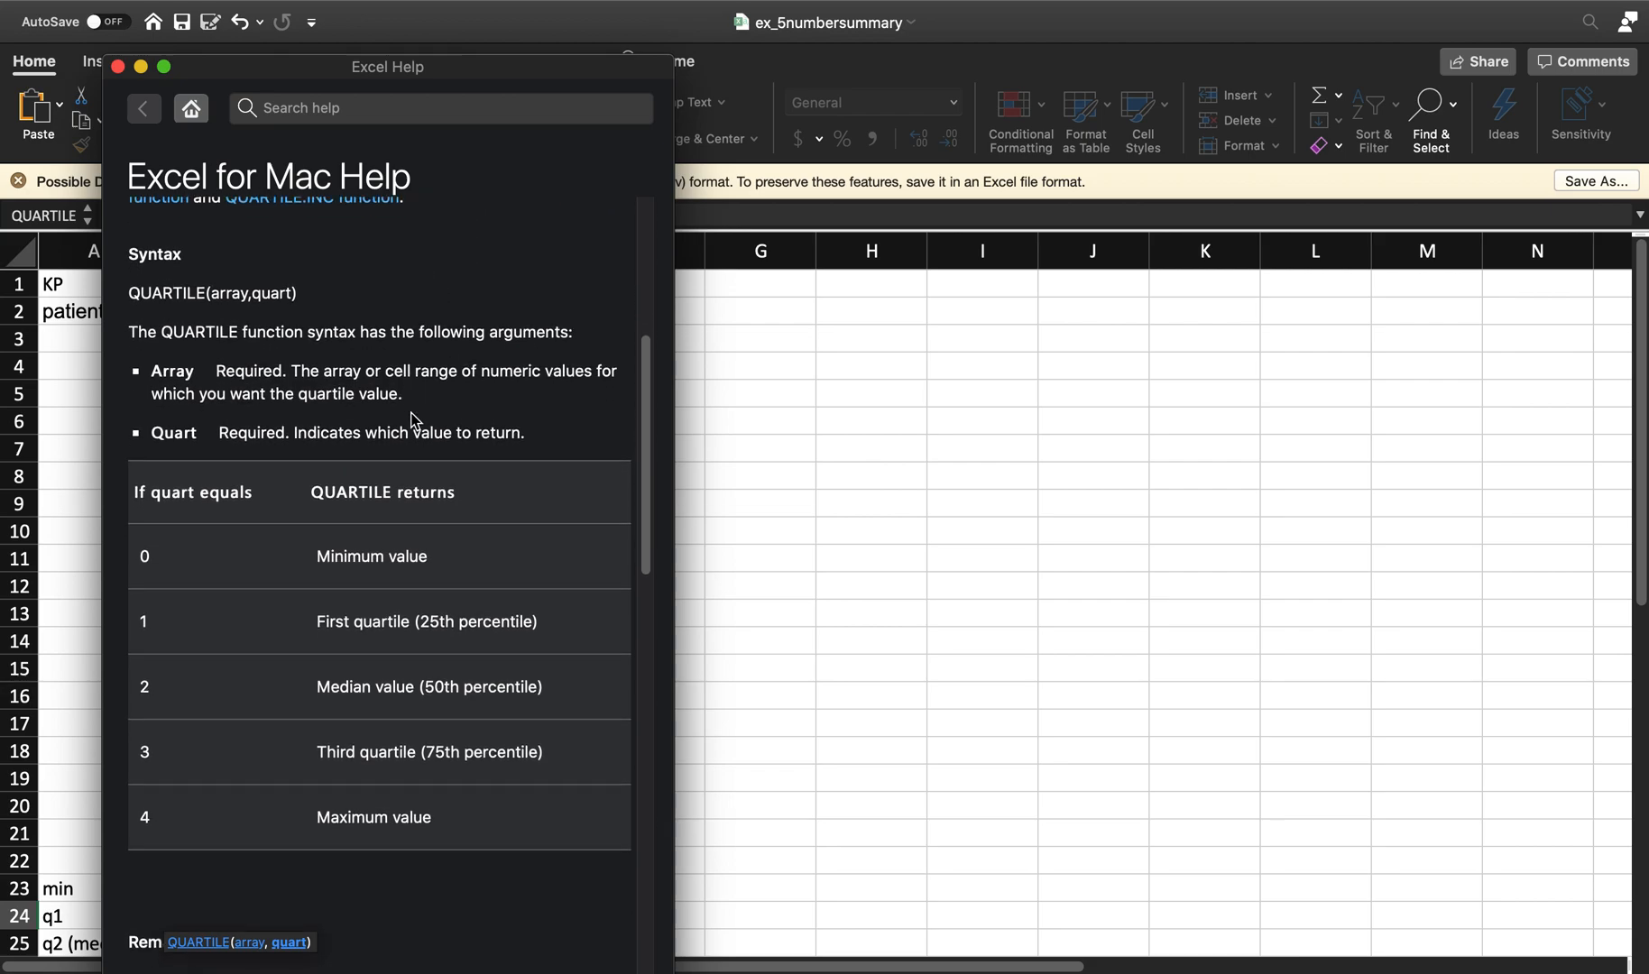
scroll(413, 420, up, 2)
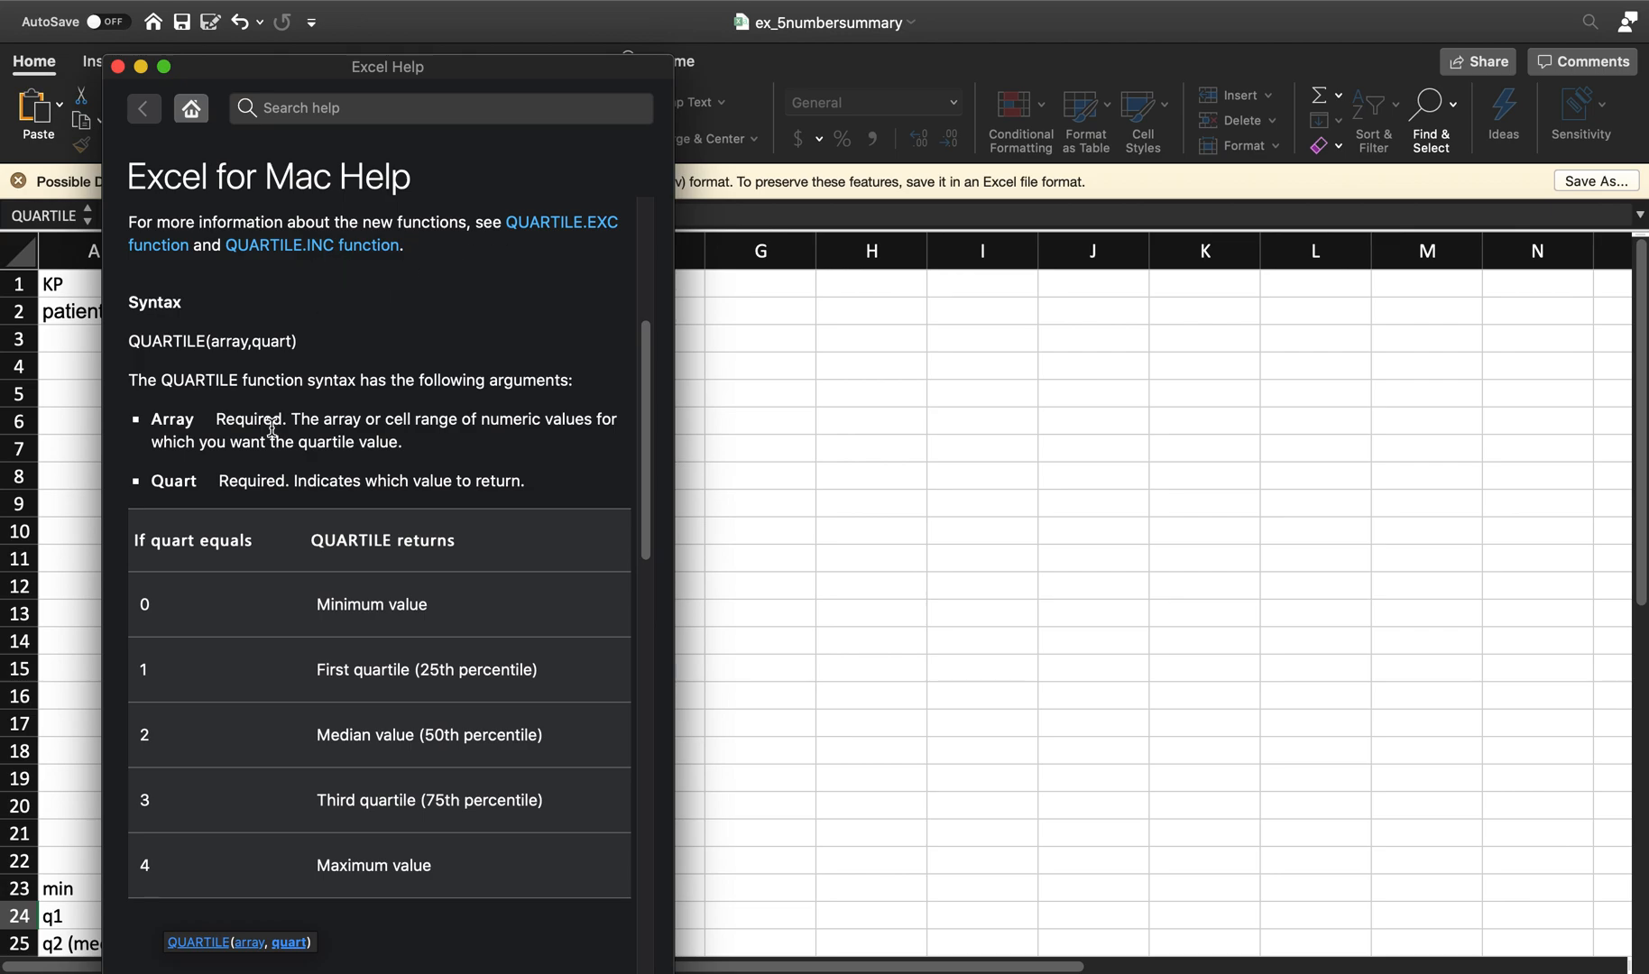
scroll(330, 565, down, 1)
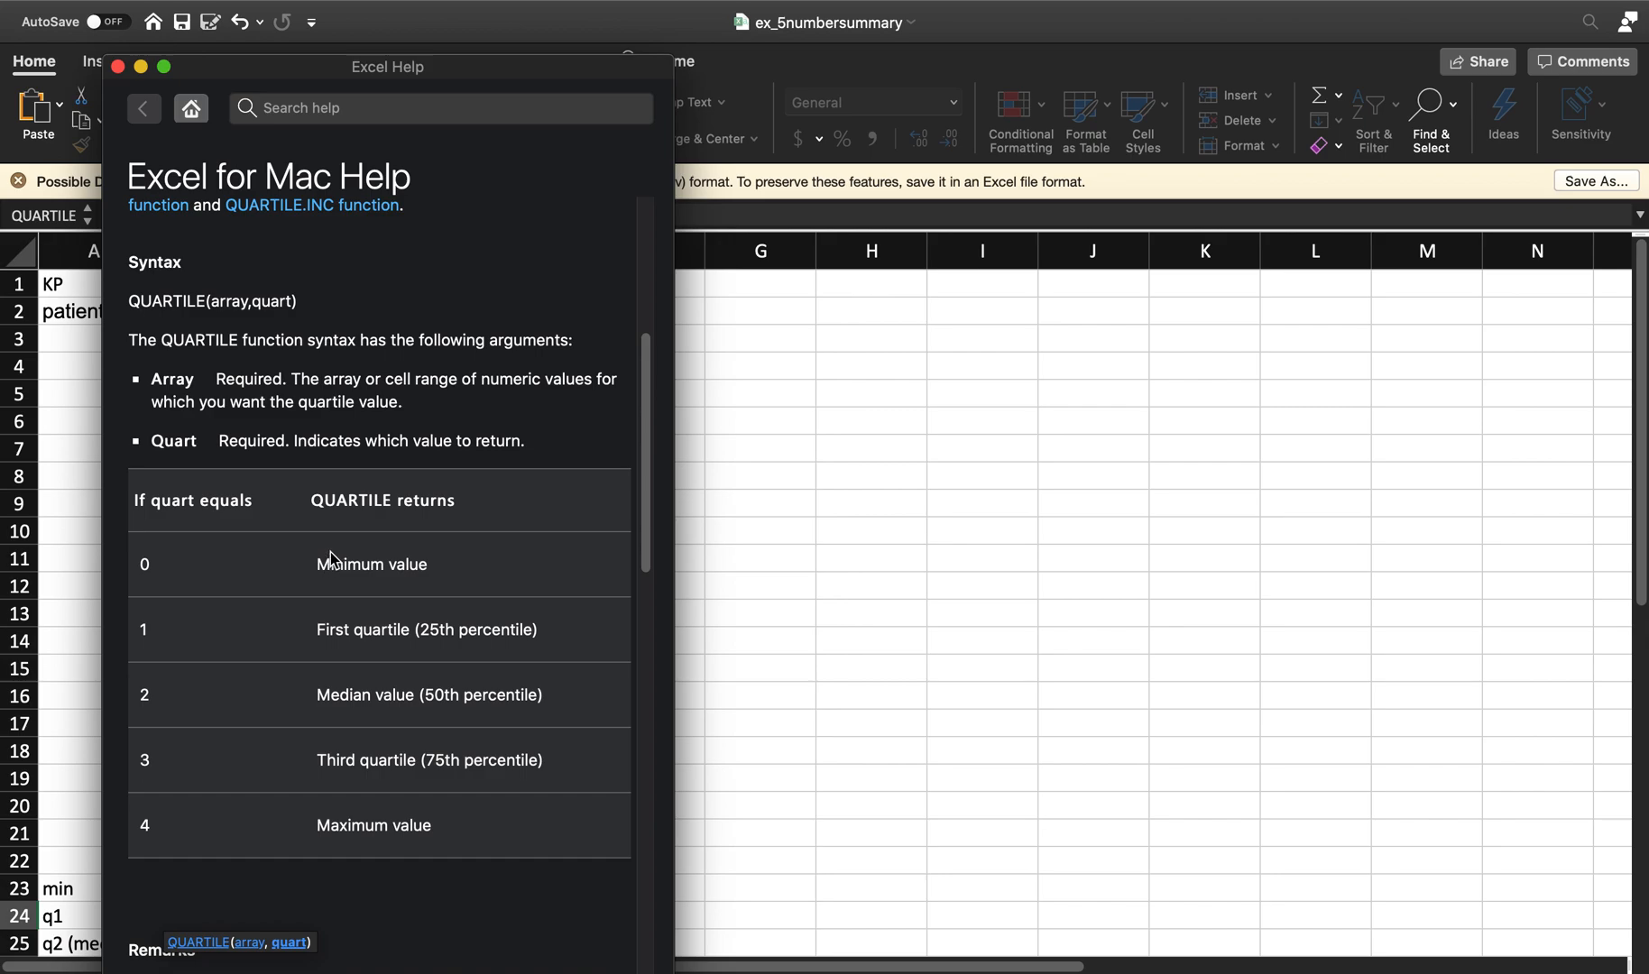
drag(142, 510, 470, 519)
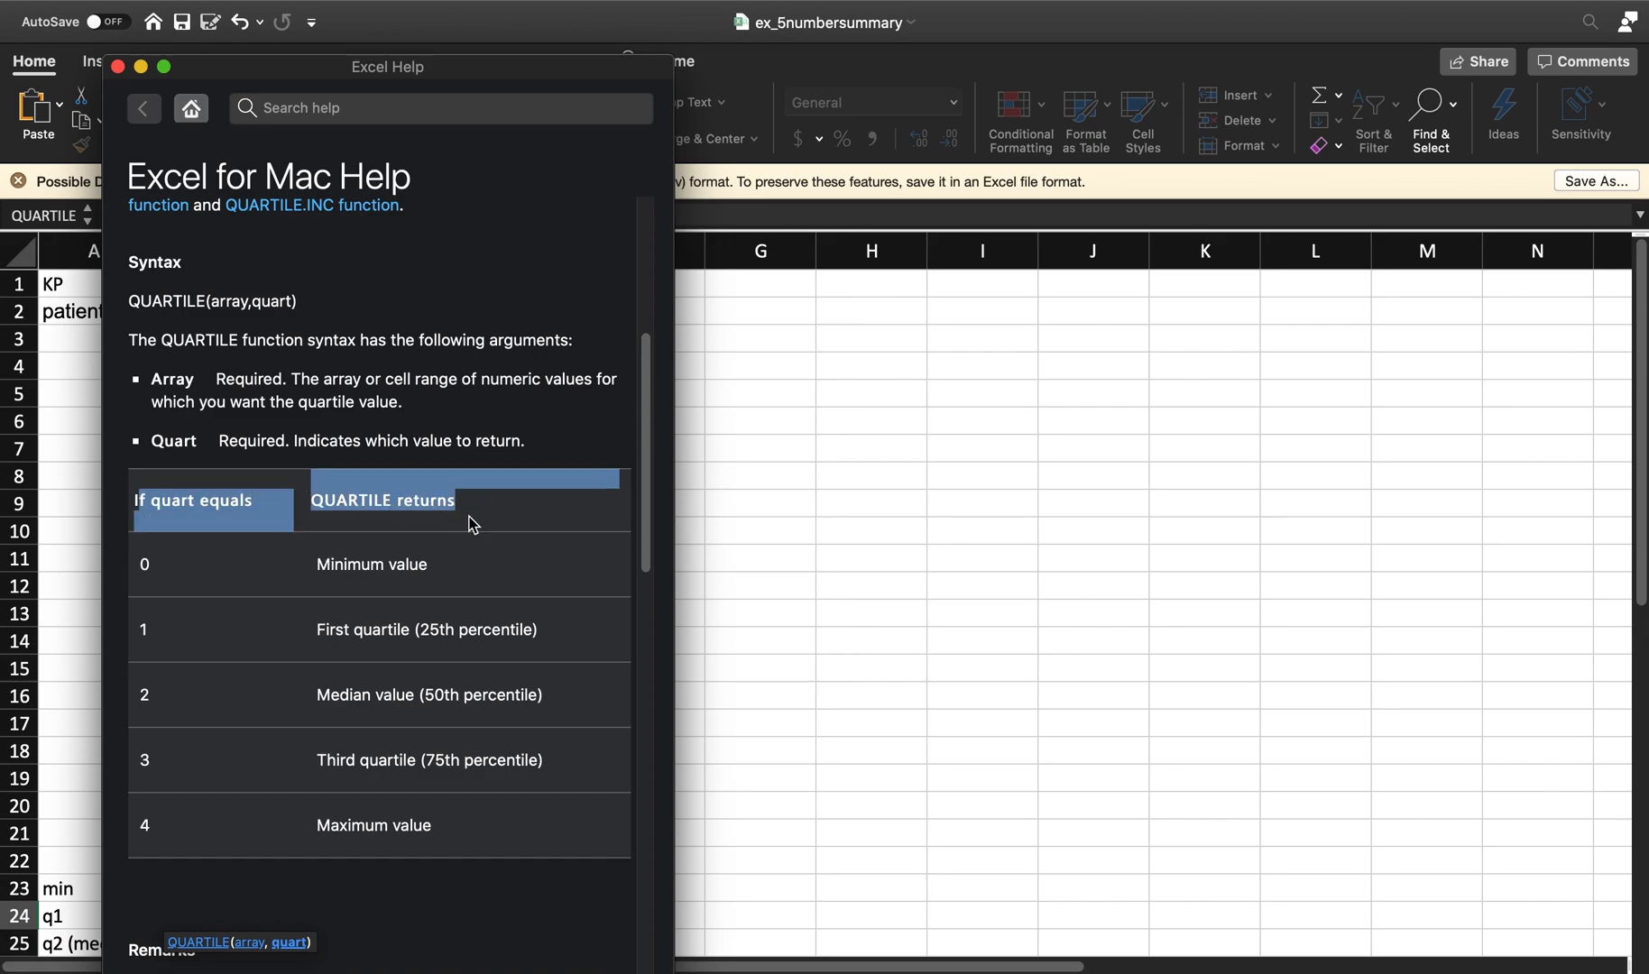
drag(155, 384, 353, 402)
drag(142, 444, 506, 436)
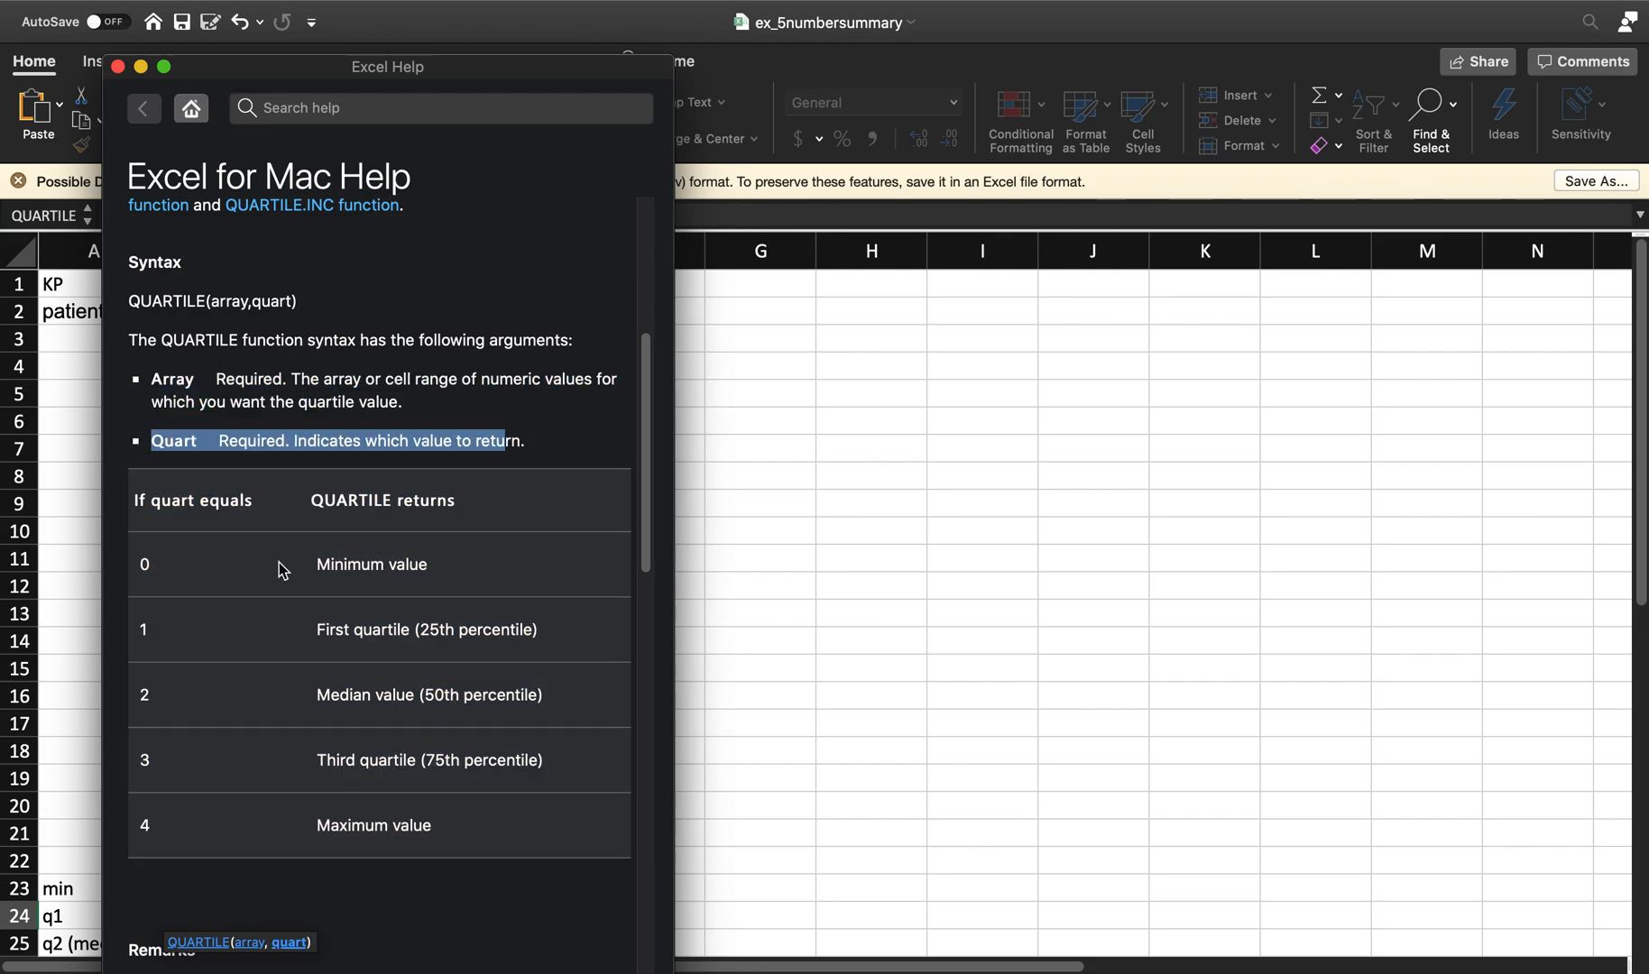
drag(147, 560, 468, 570)
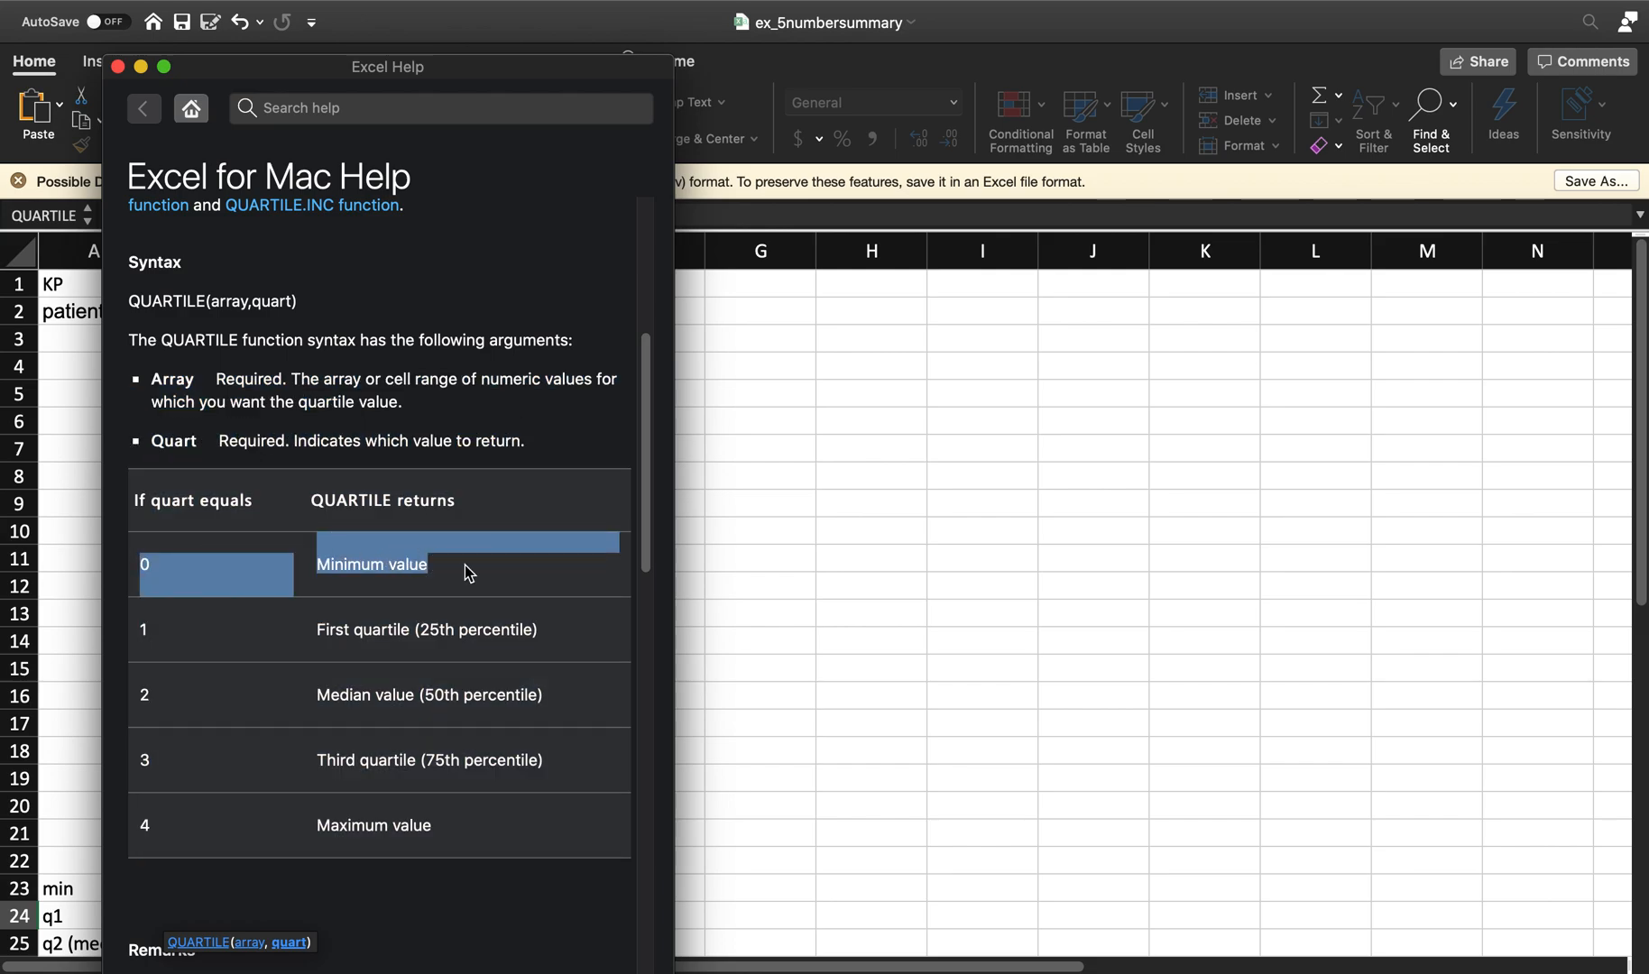
drag(142, 637, 553, 815)
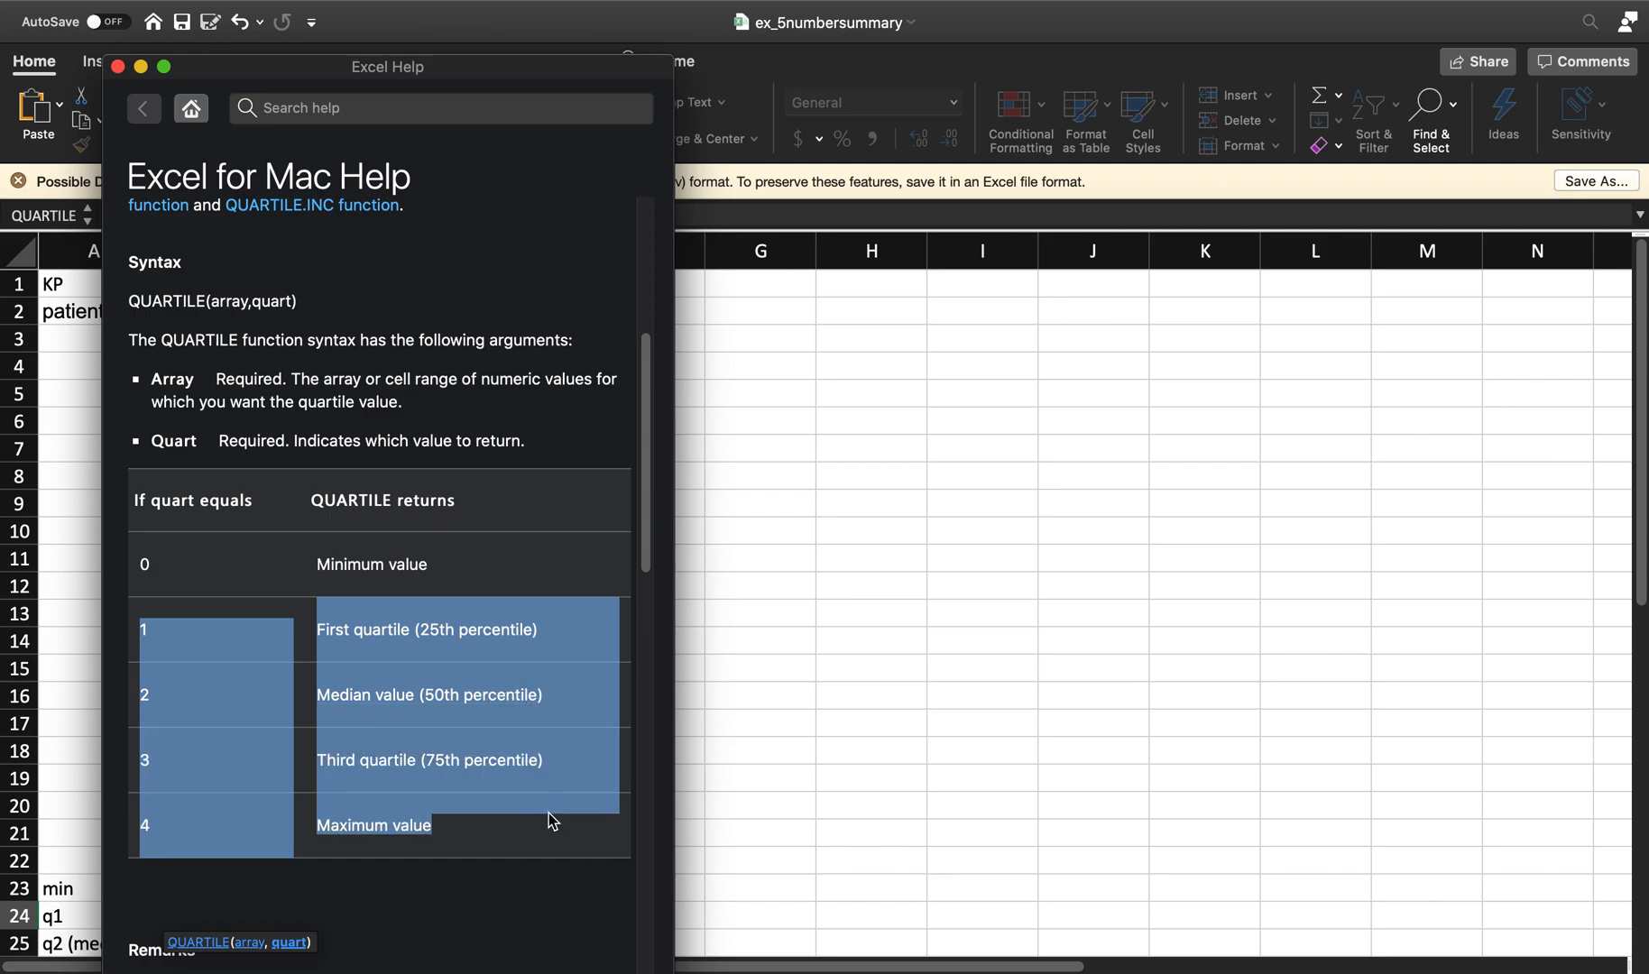
drag(154, 644, 547, 634)
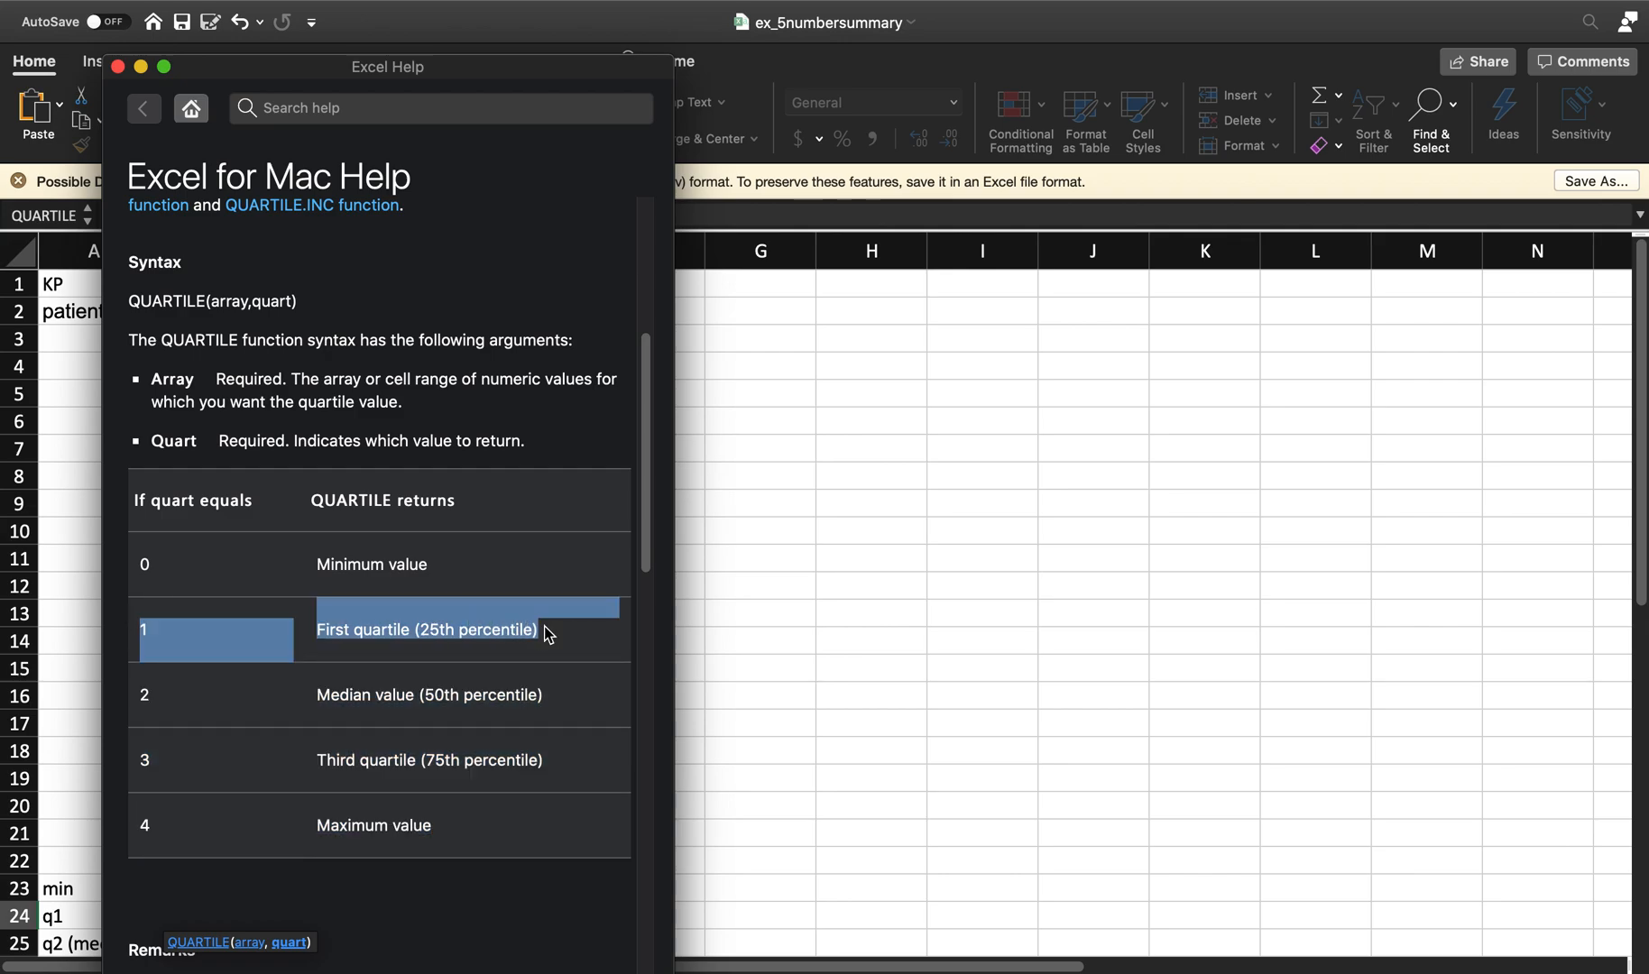
click(138, 629)
mouse_move(140, 628)
mouse_down()
mouse_move(126, 629)
mouse_move(139, 628)
mouse_up()
Step: Close the function help and complete the q1 formula in B24 with a quart value of 1
click(117, 66)
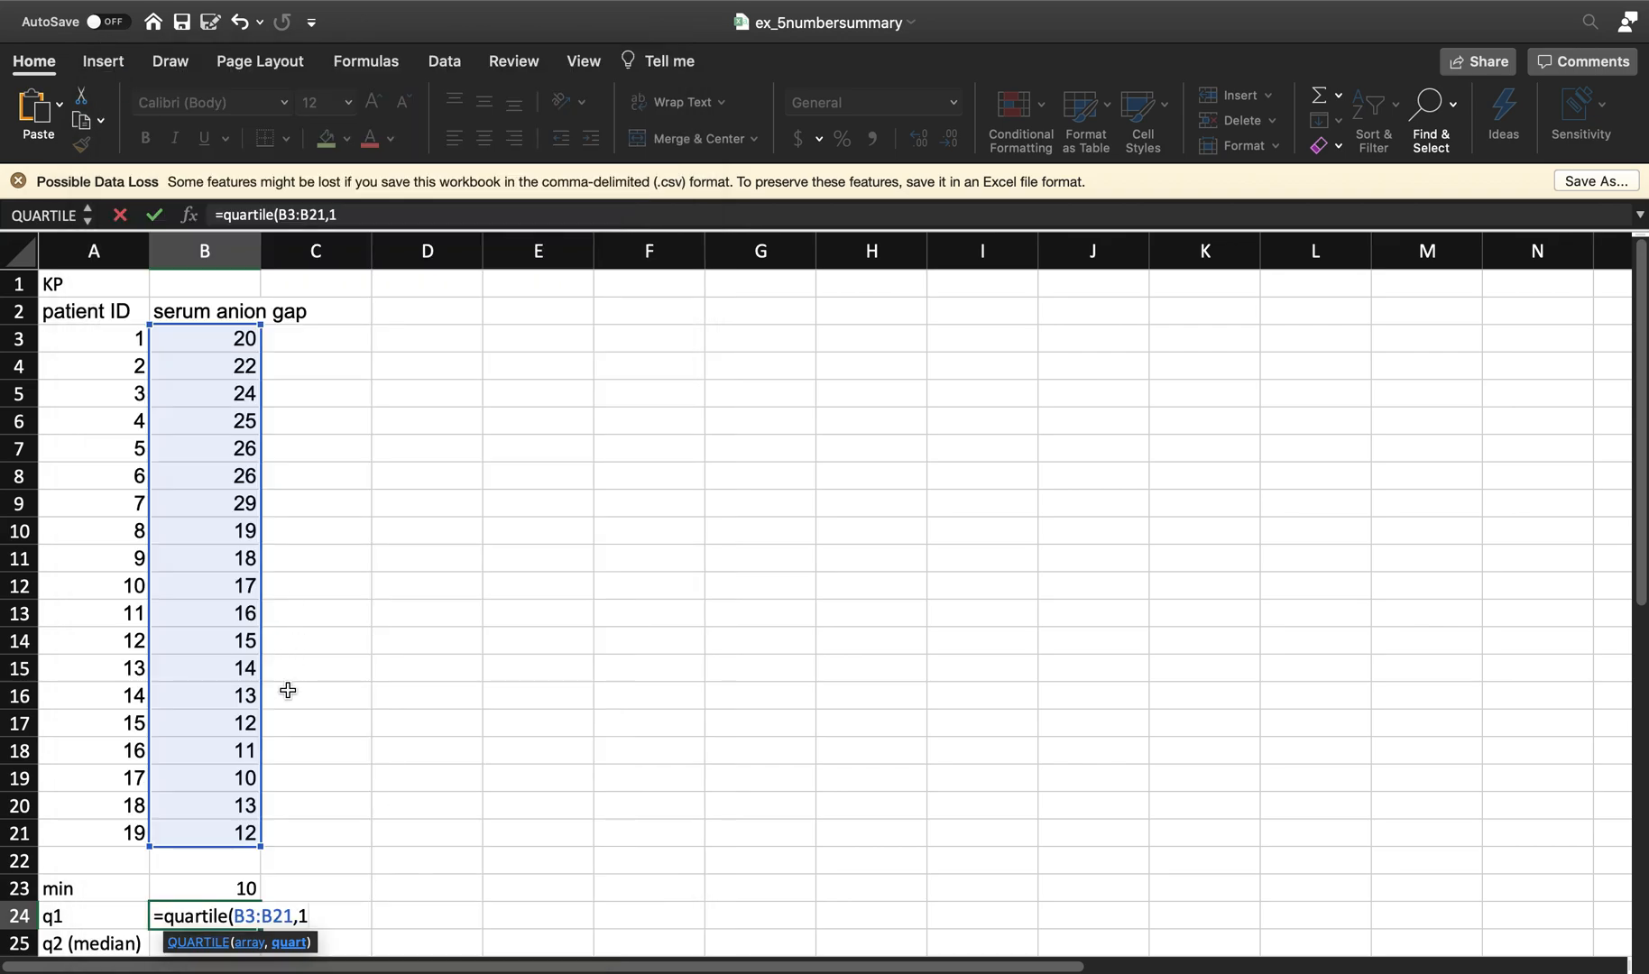
key(Return)
click(190, 917)
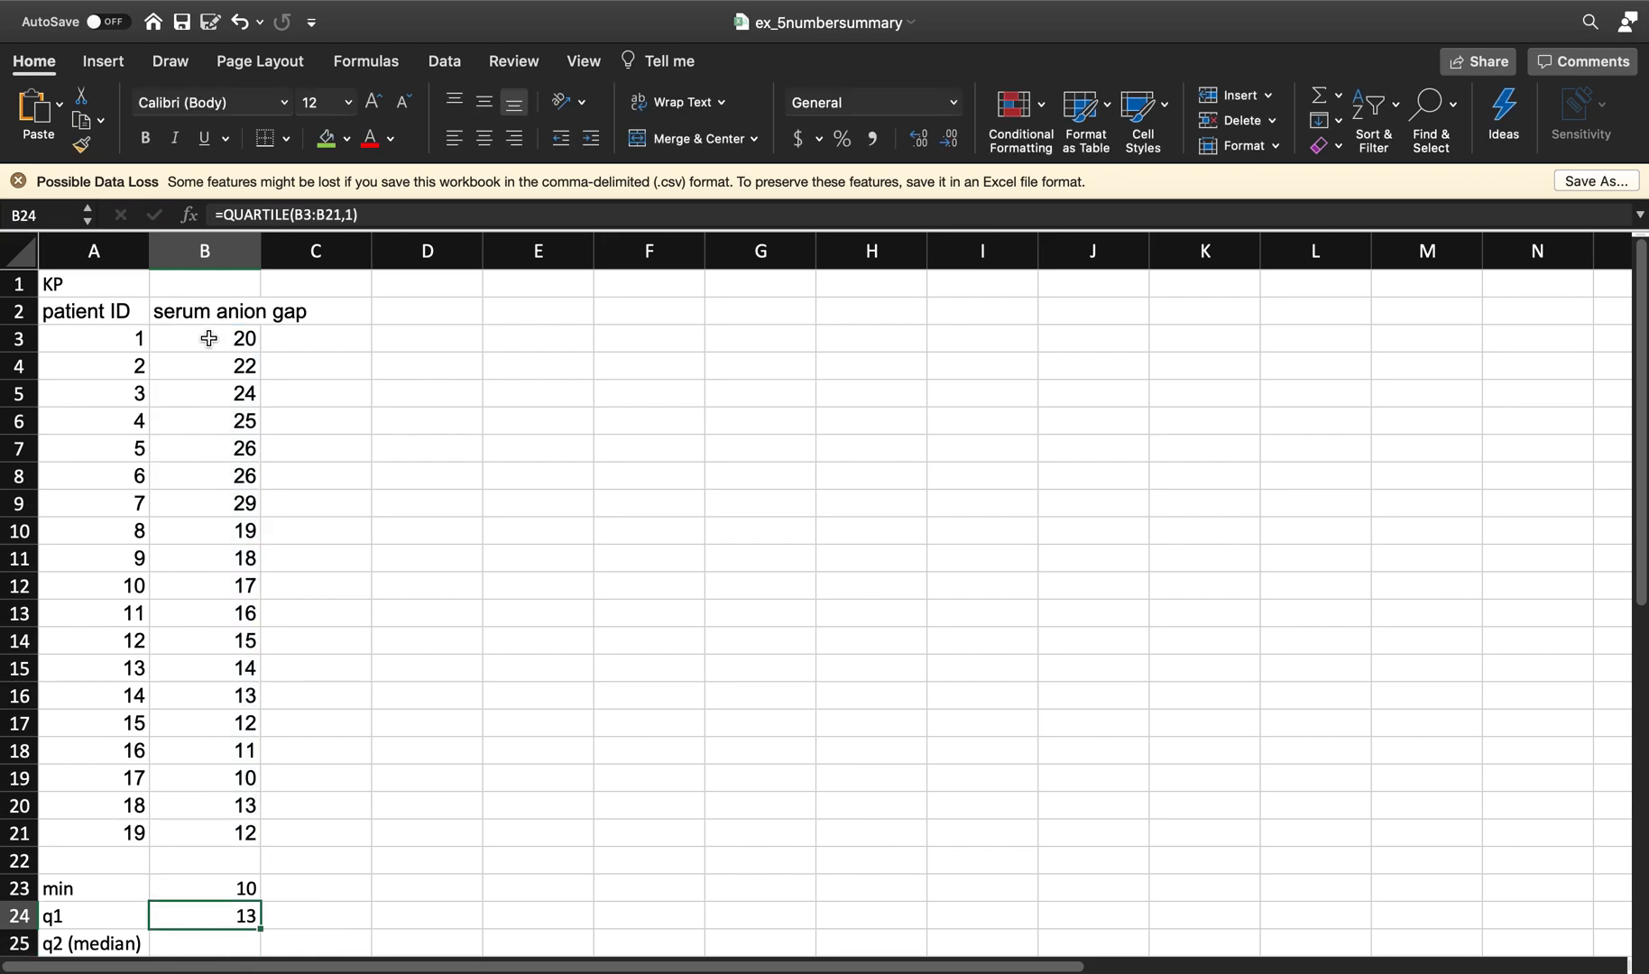
Step: Calculate the median serum anion gap in cell B25 with =MEDIAN(B3:B21)
scroll(219, 846, down, 4)
click(218, 843)
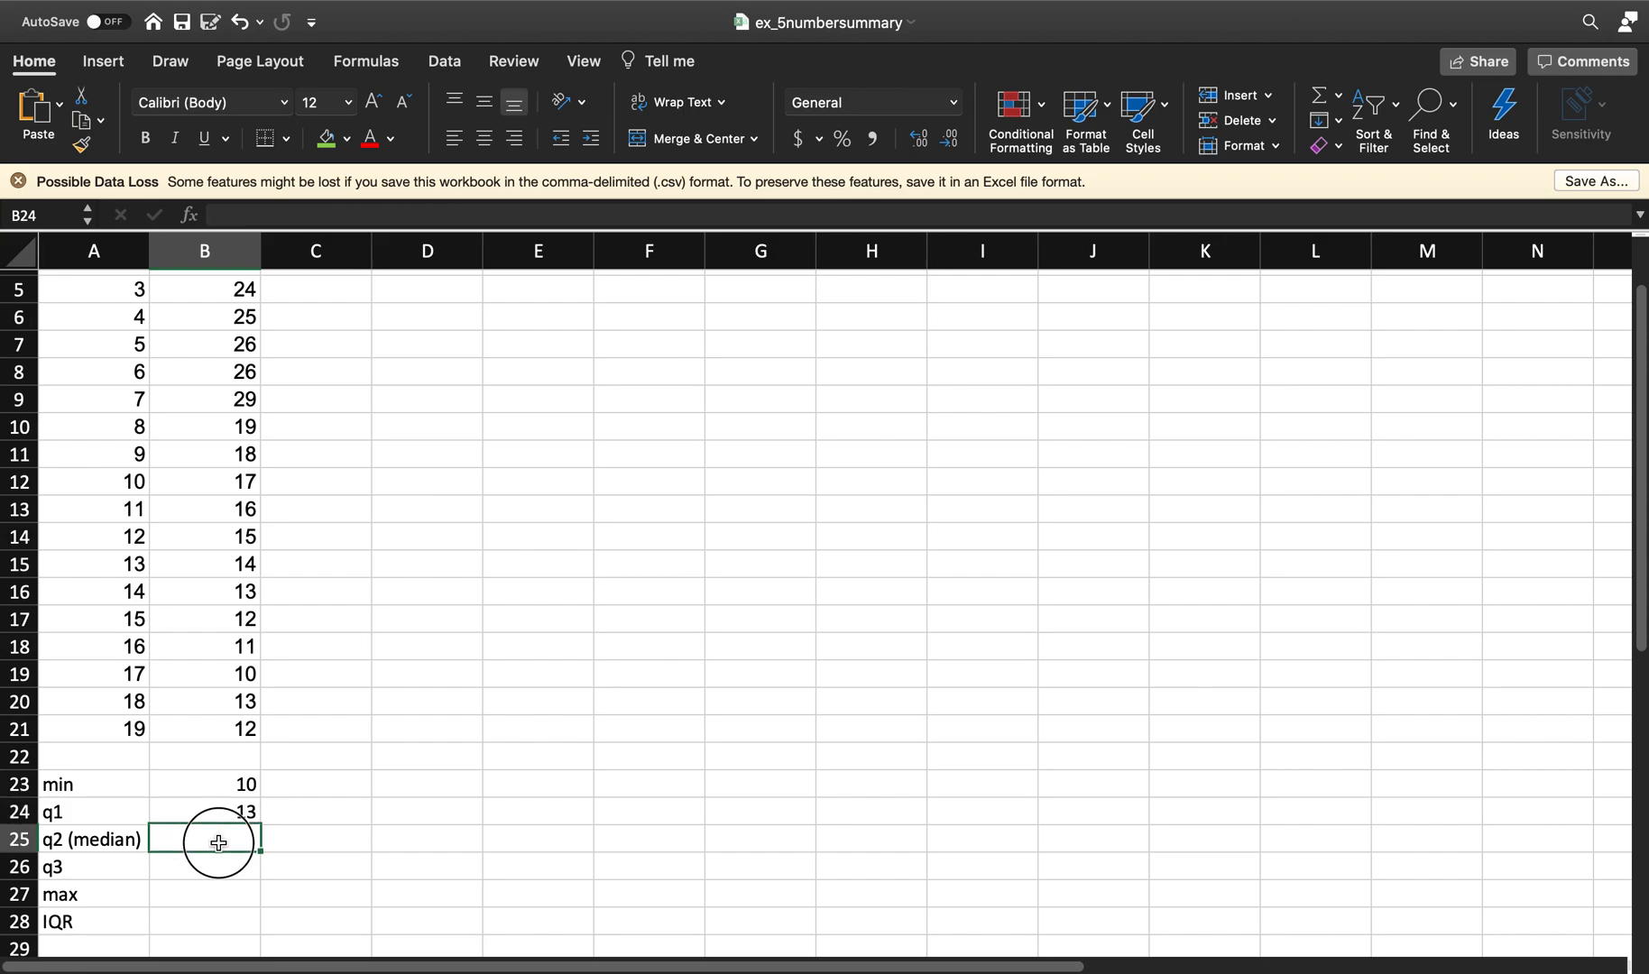
text(=)
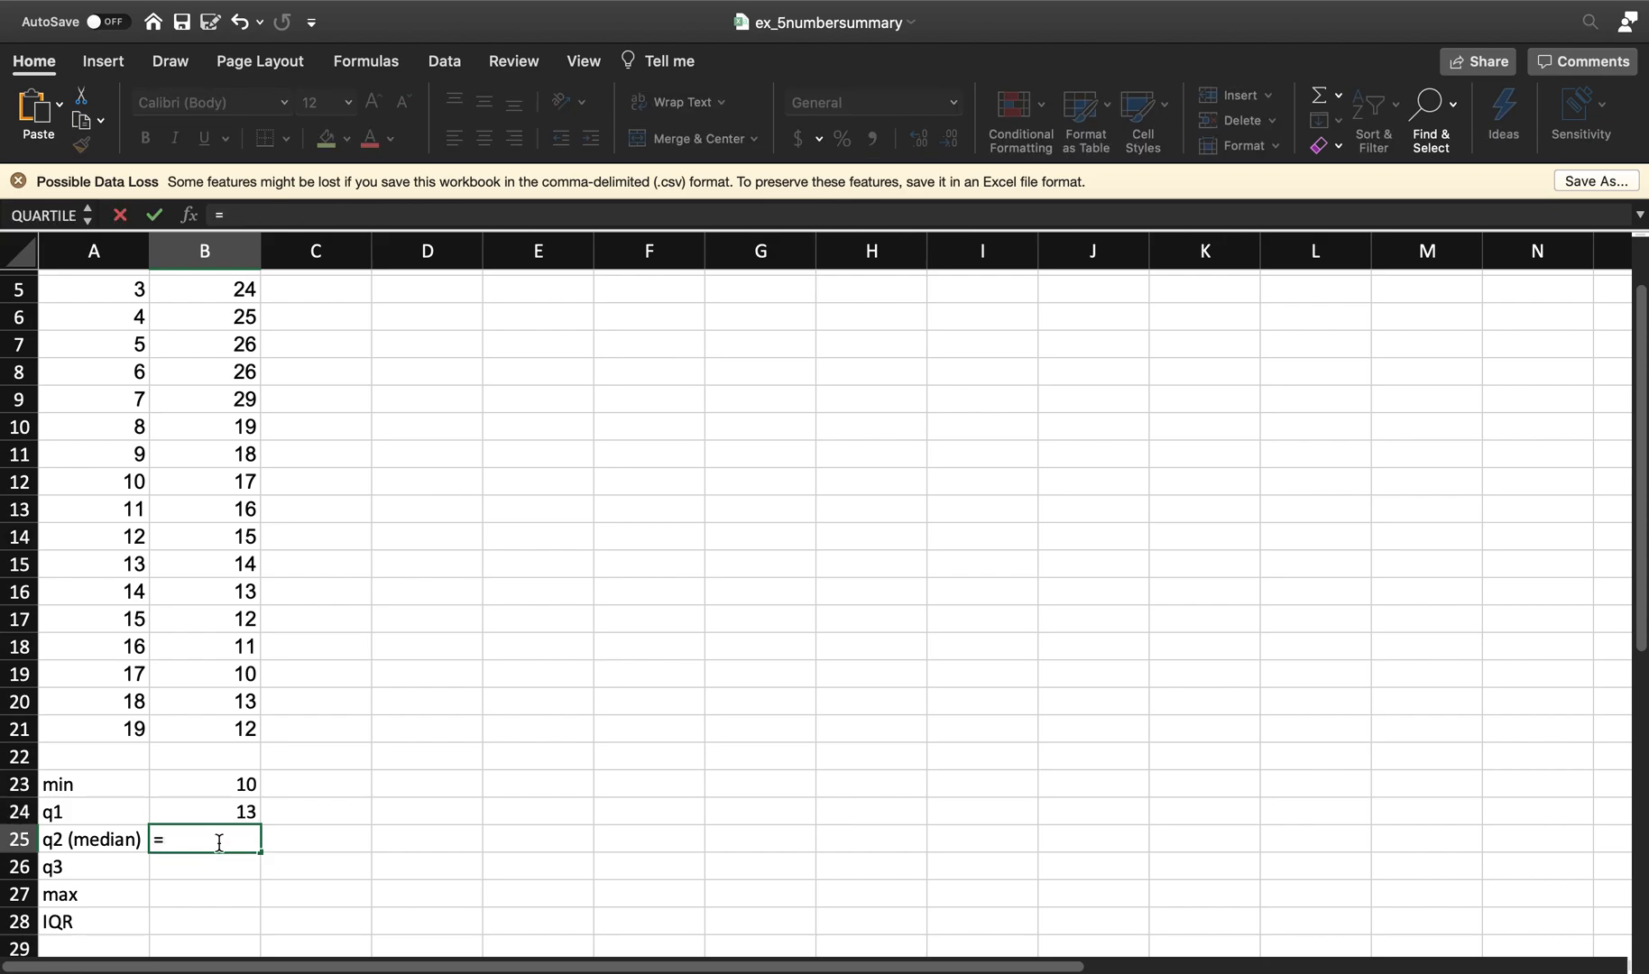
text(median()
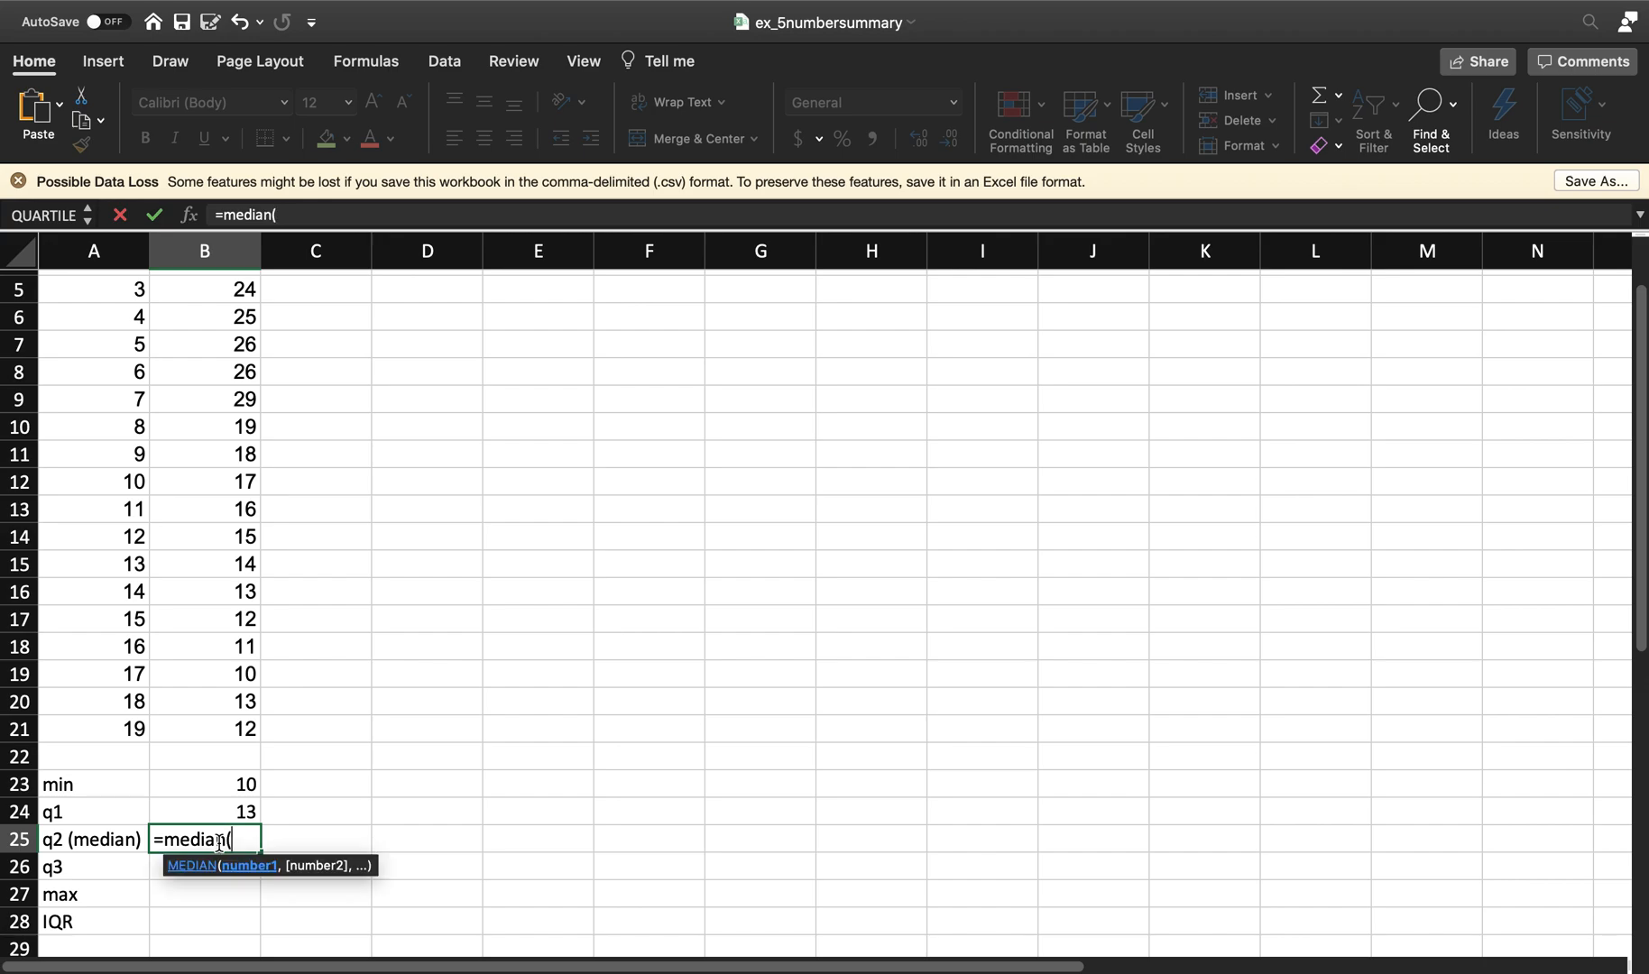
scroll(185, 376, up, 2)
drag(185, 339, 200, 835)
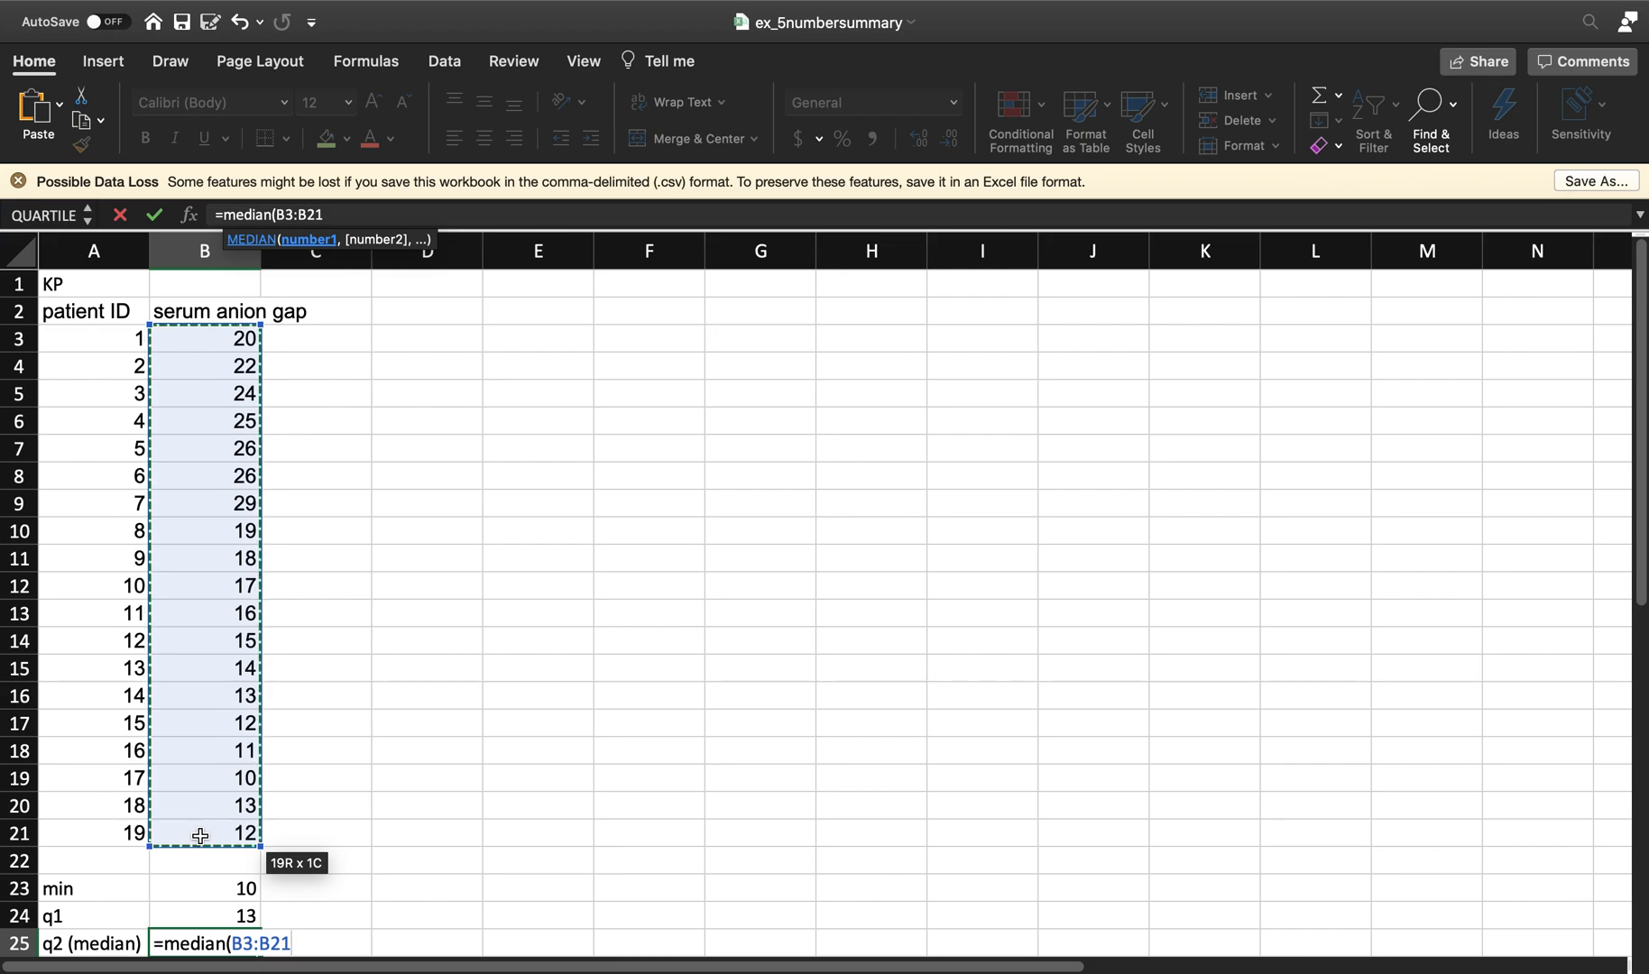
key(Return)
click(236, 916)
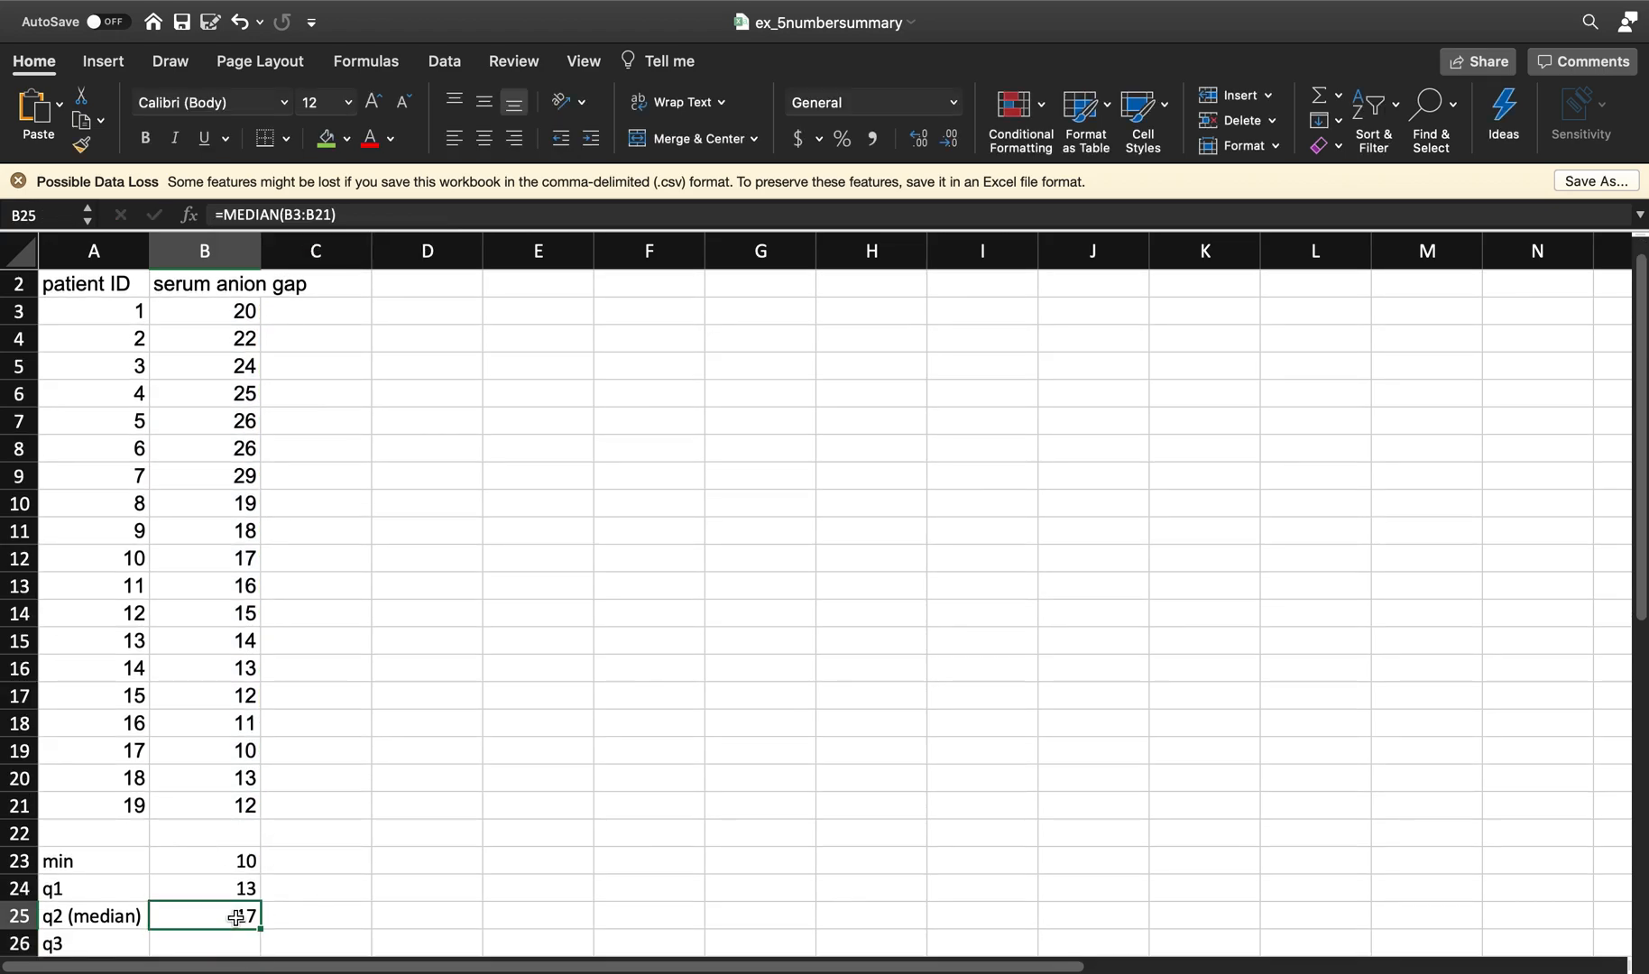
Step: Calculate q3 in cell B26 with a QUARTILE formula over B3:B21 and a quart value of 3
scroll(226, 906, down, 2)
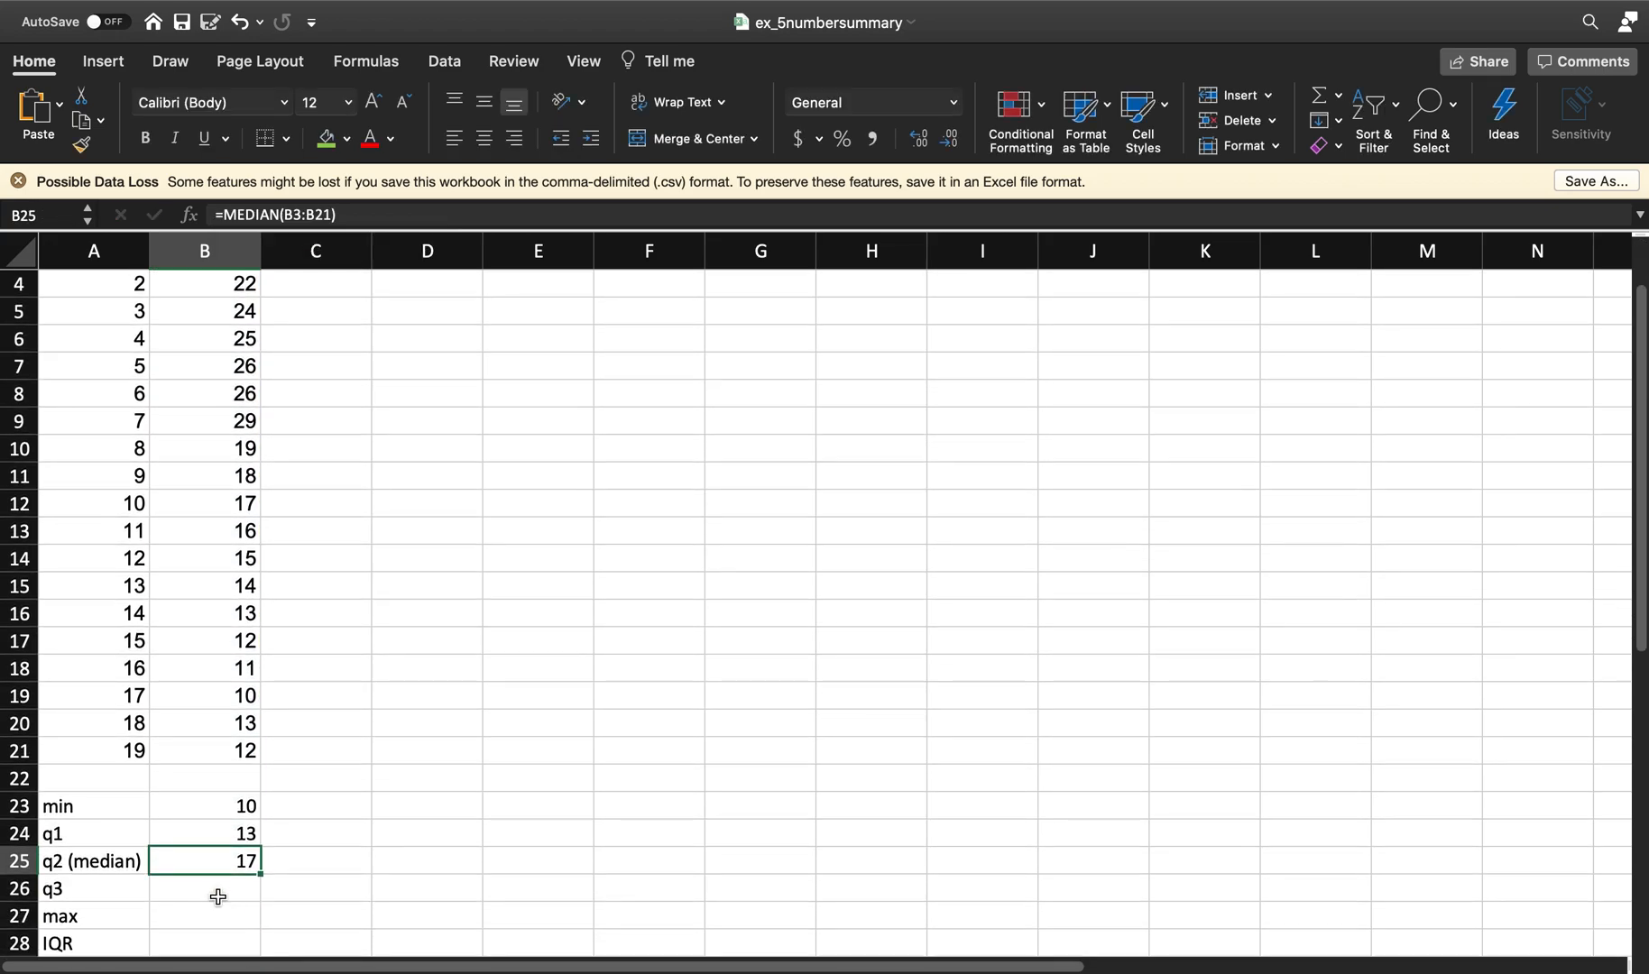
click(216, 893)
text(=)
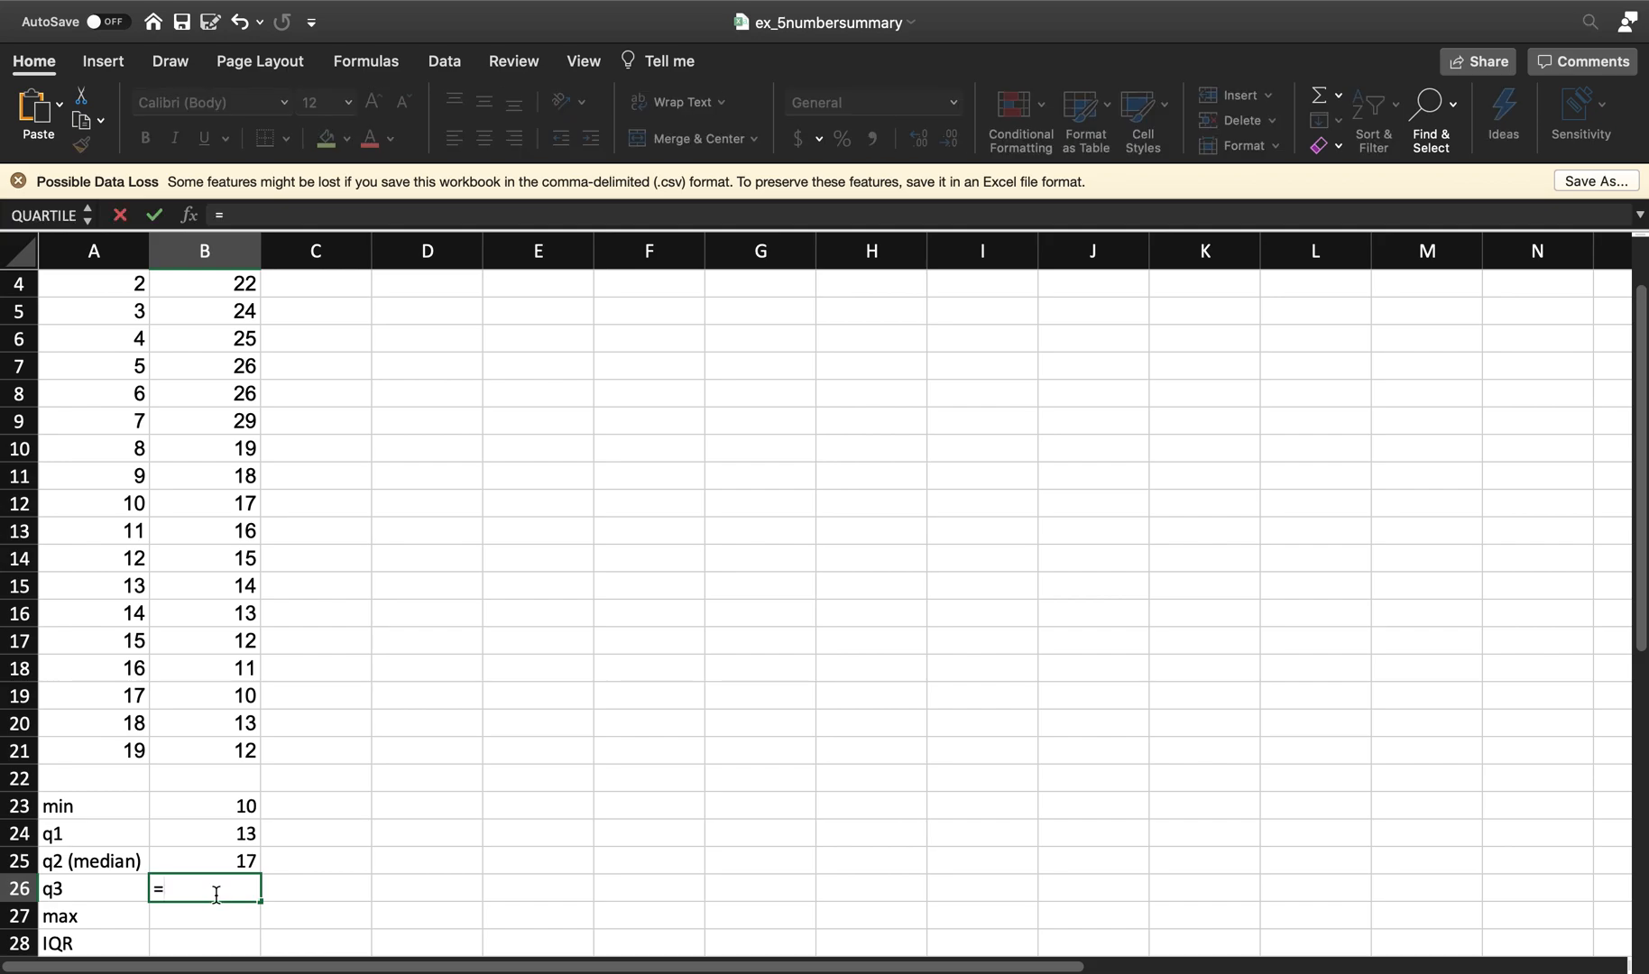
text(quartile()
scroll(211, 490, up, 3)
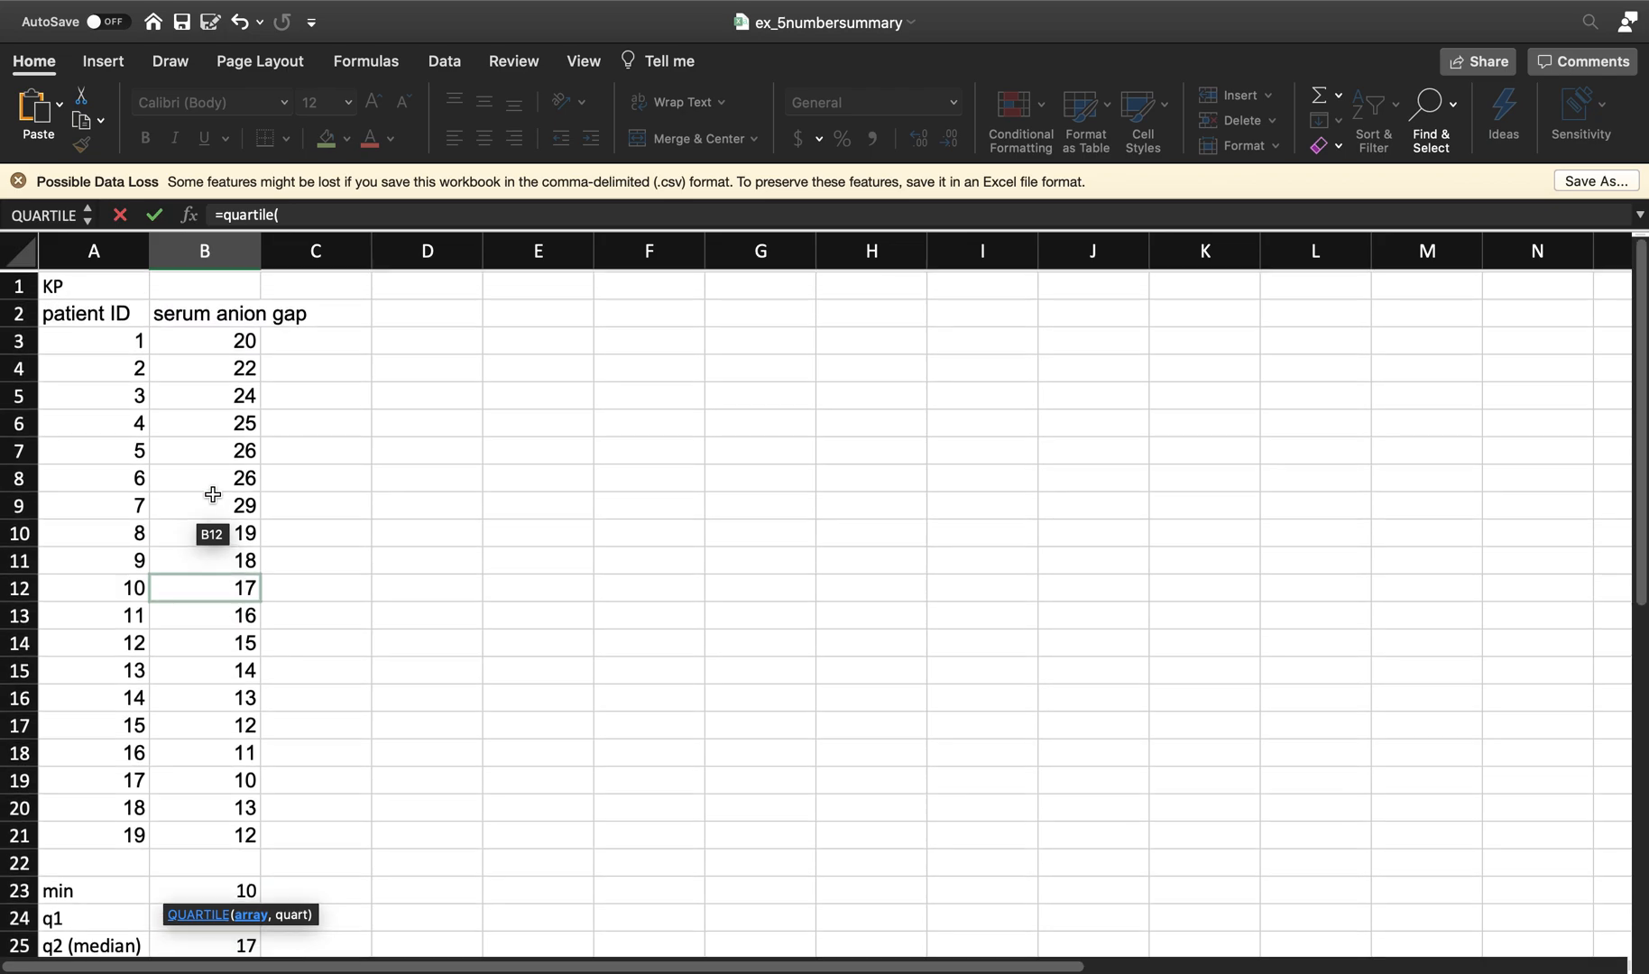
drag(225, 335, 232, 822)
scroll(231, 822, down, 5)
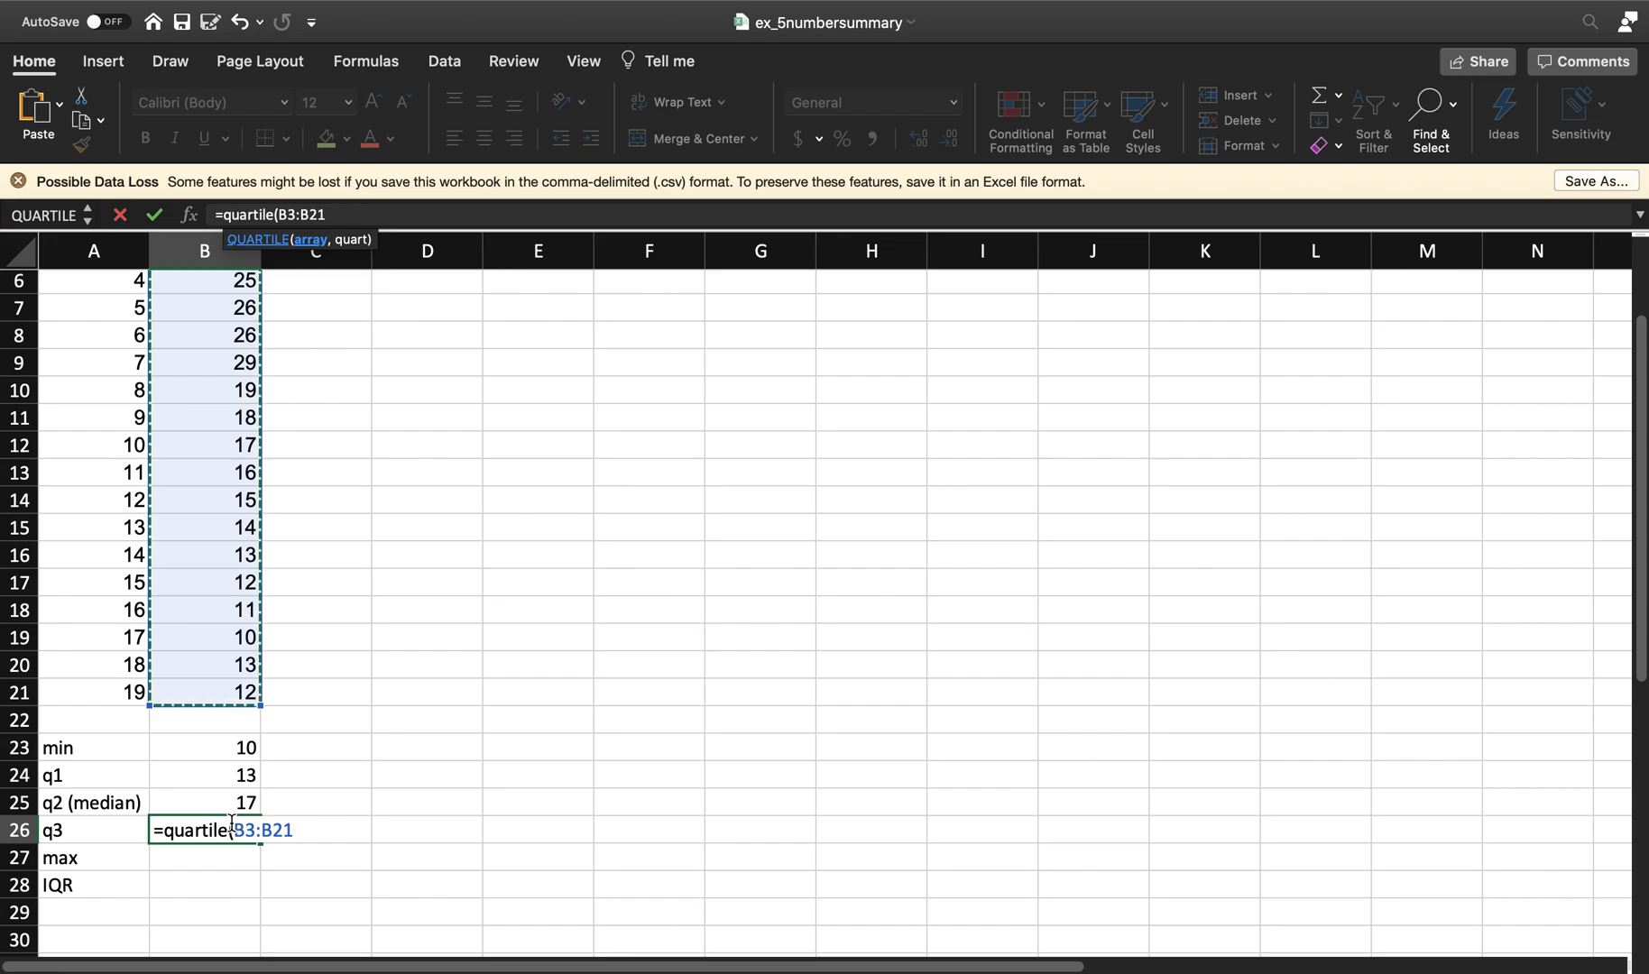
text(,)
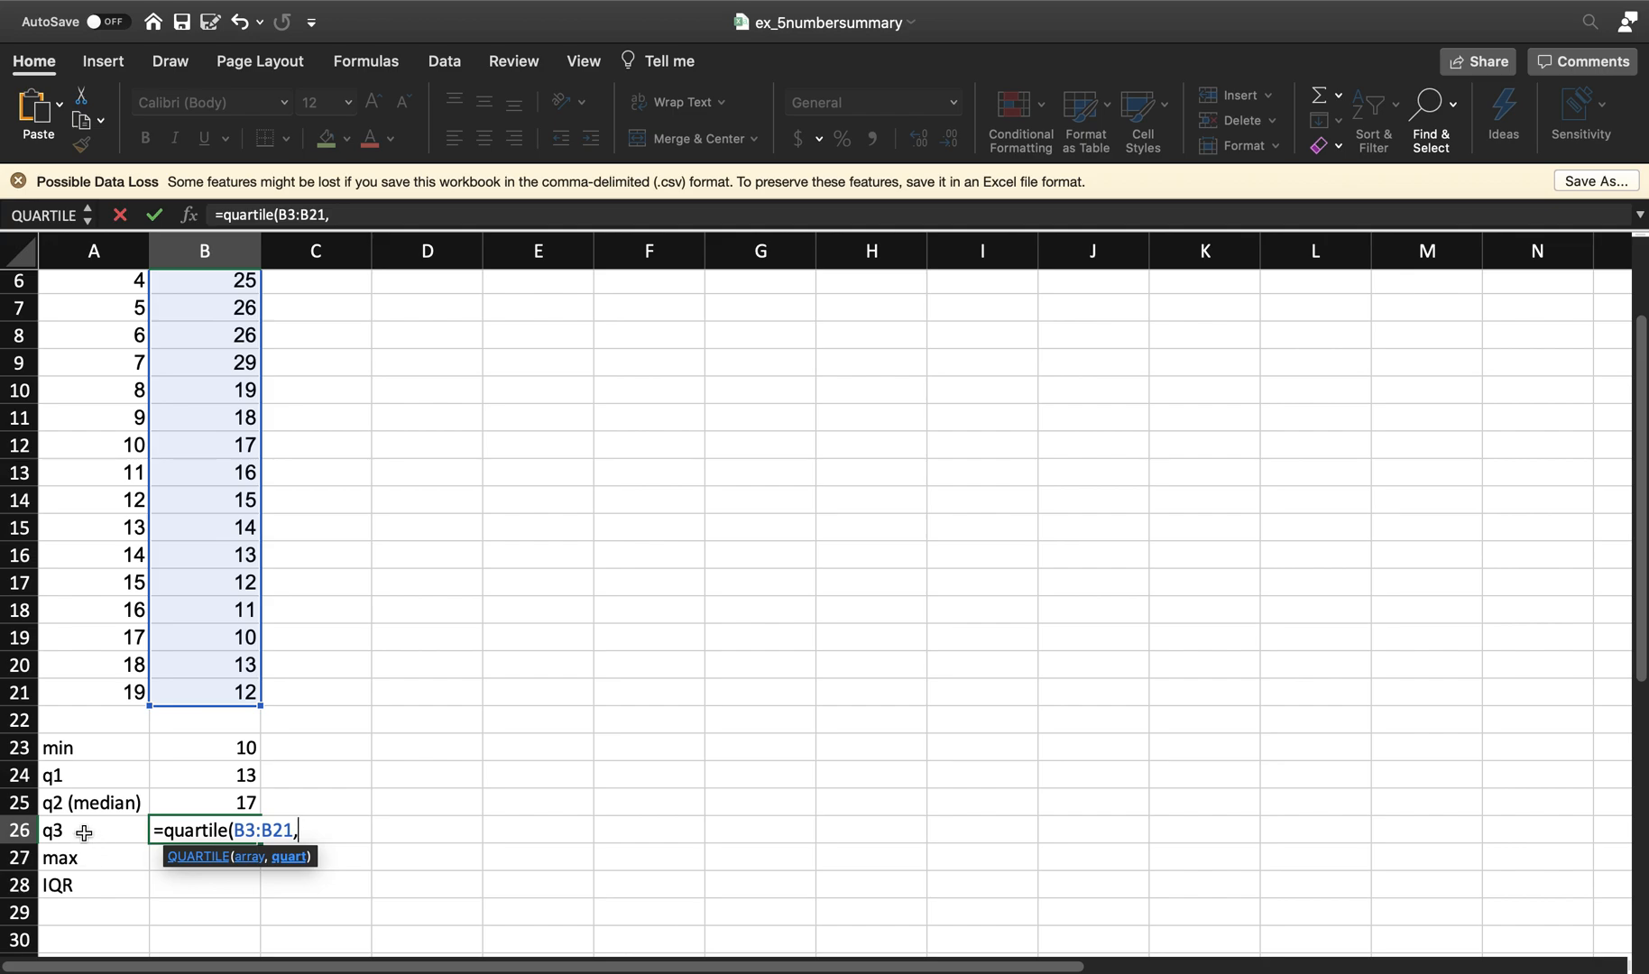
text(3)
key(Return)
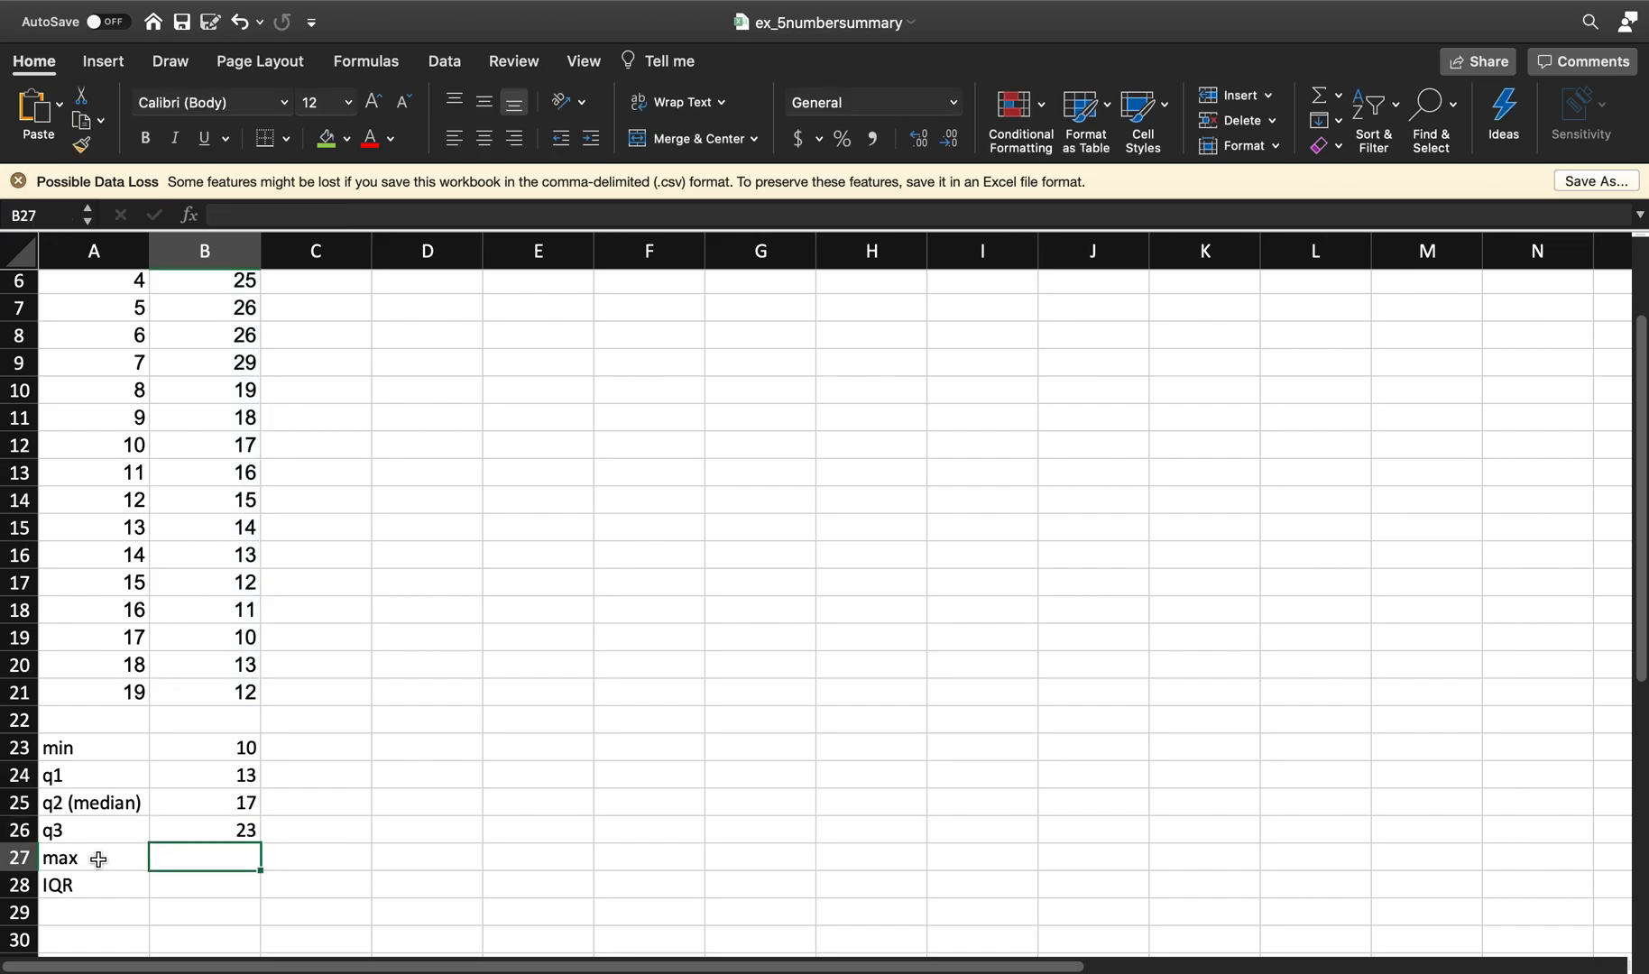
Step: Calculate the maximum serum anion gap in cell B27 with =MAX(B3:B21)
text(=max)
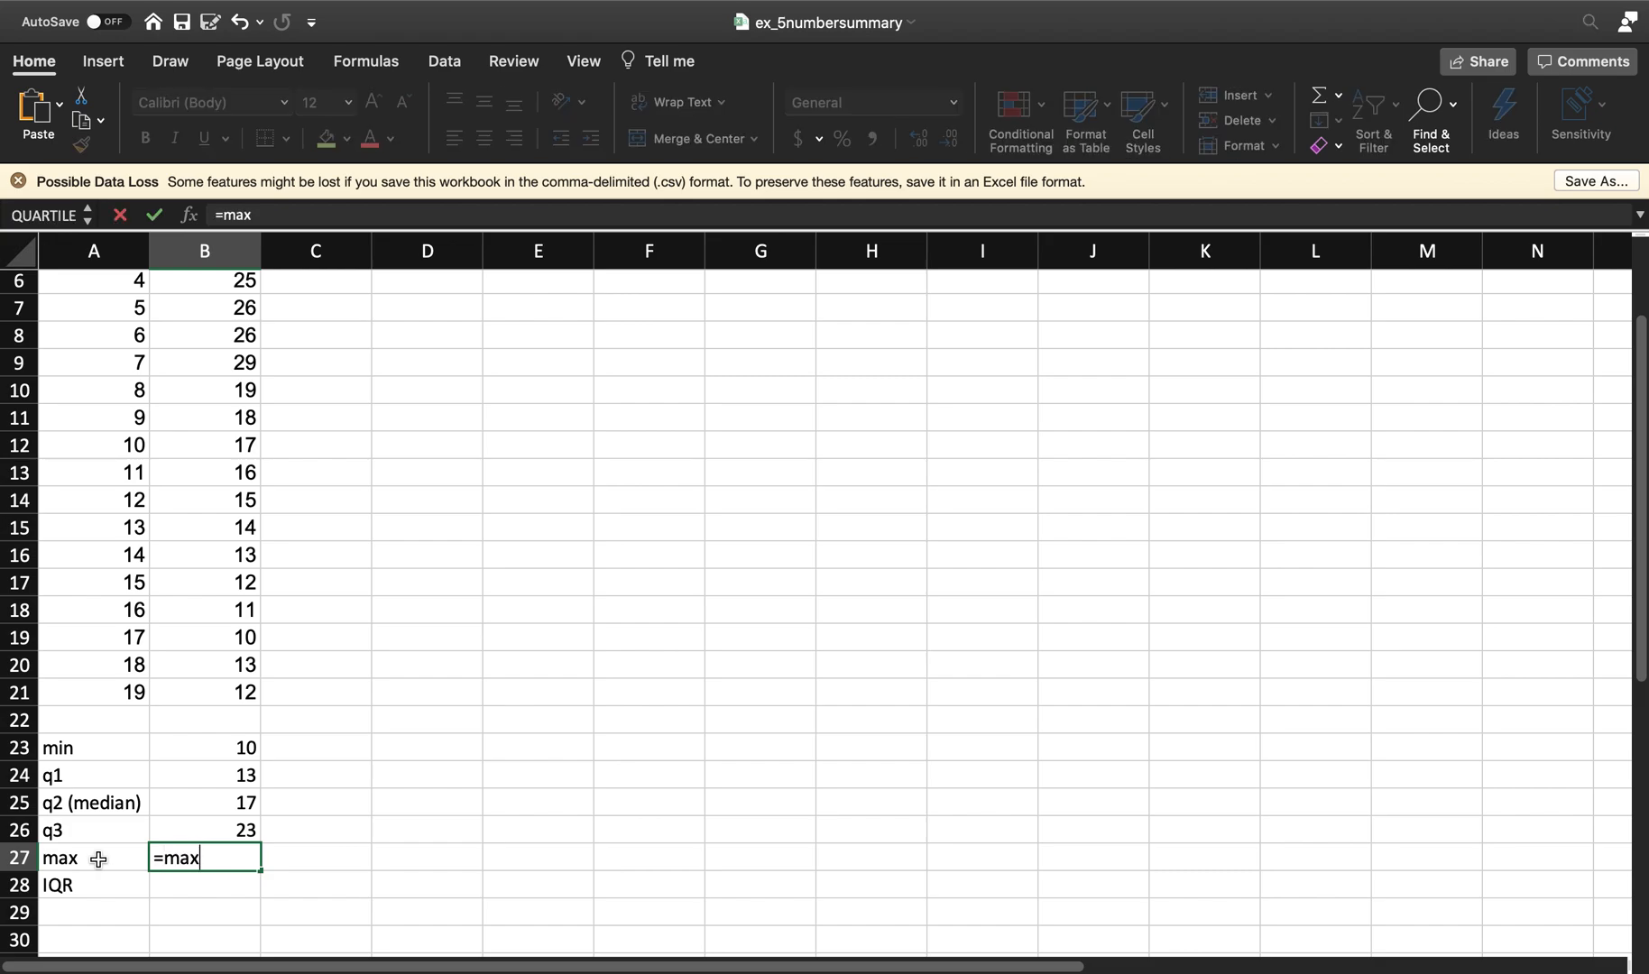
text(()
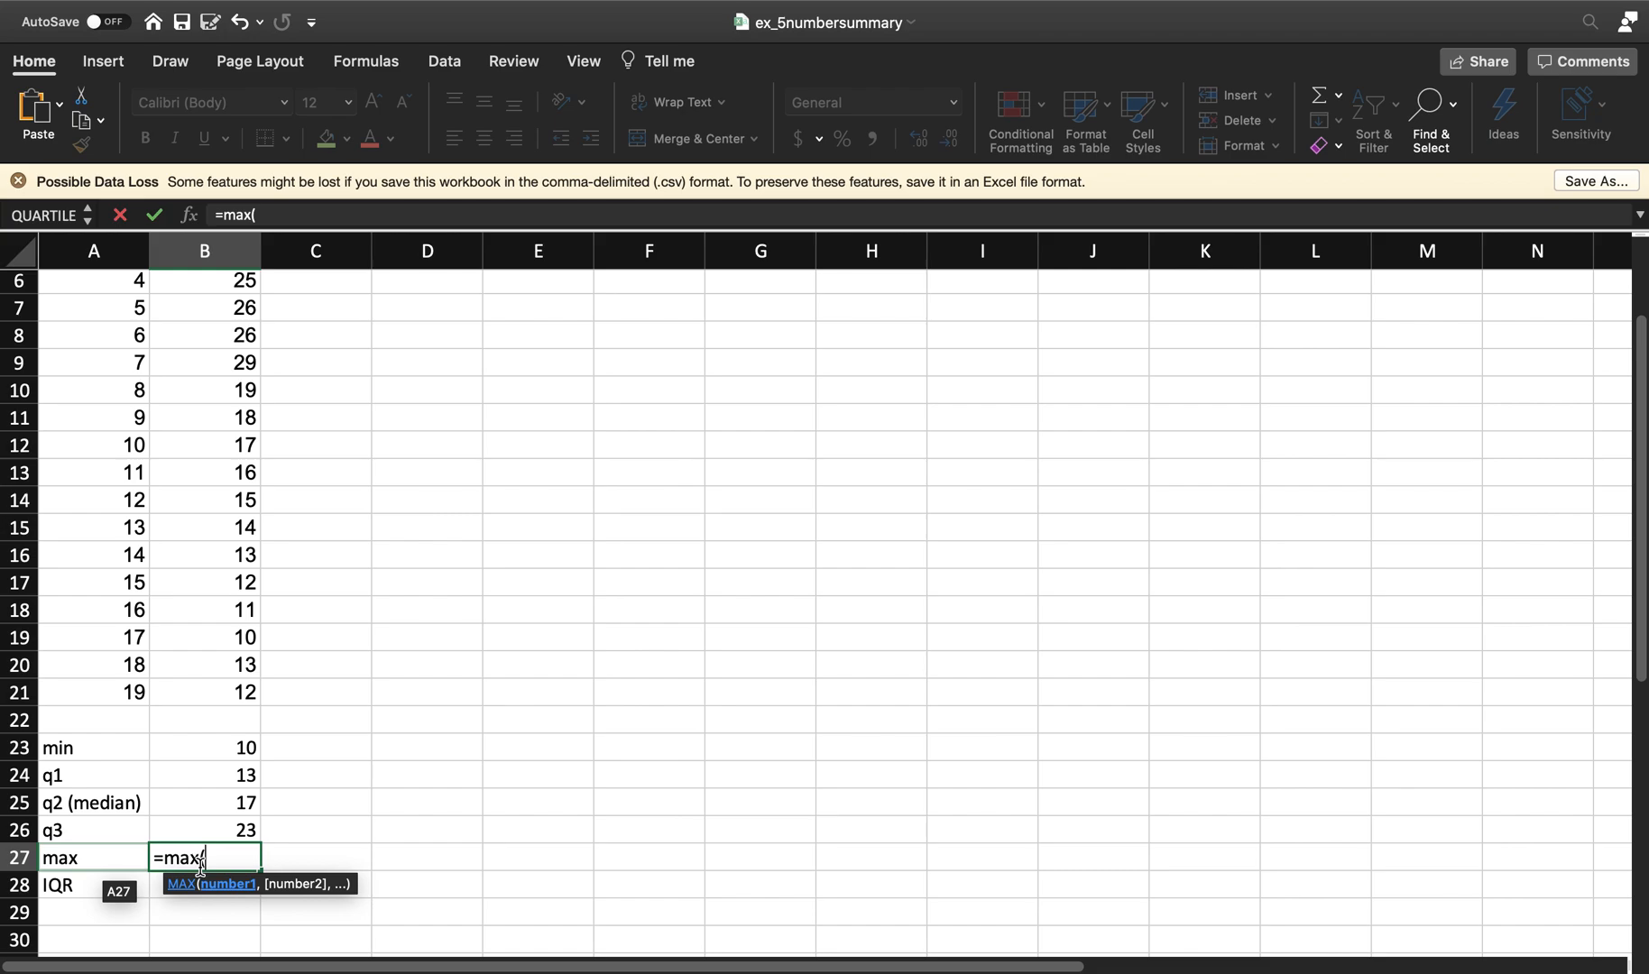
scroll(204, 333, up, 3)
drag(207, 331, 234, 839)
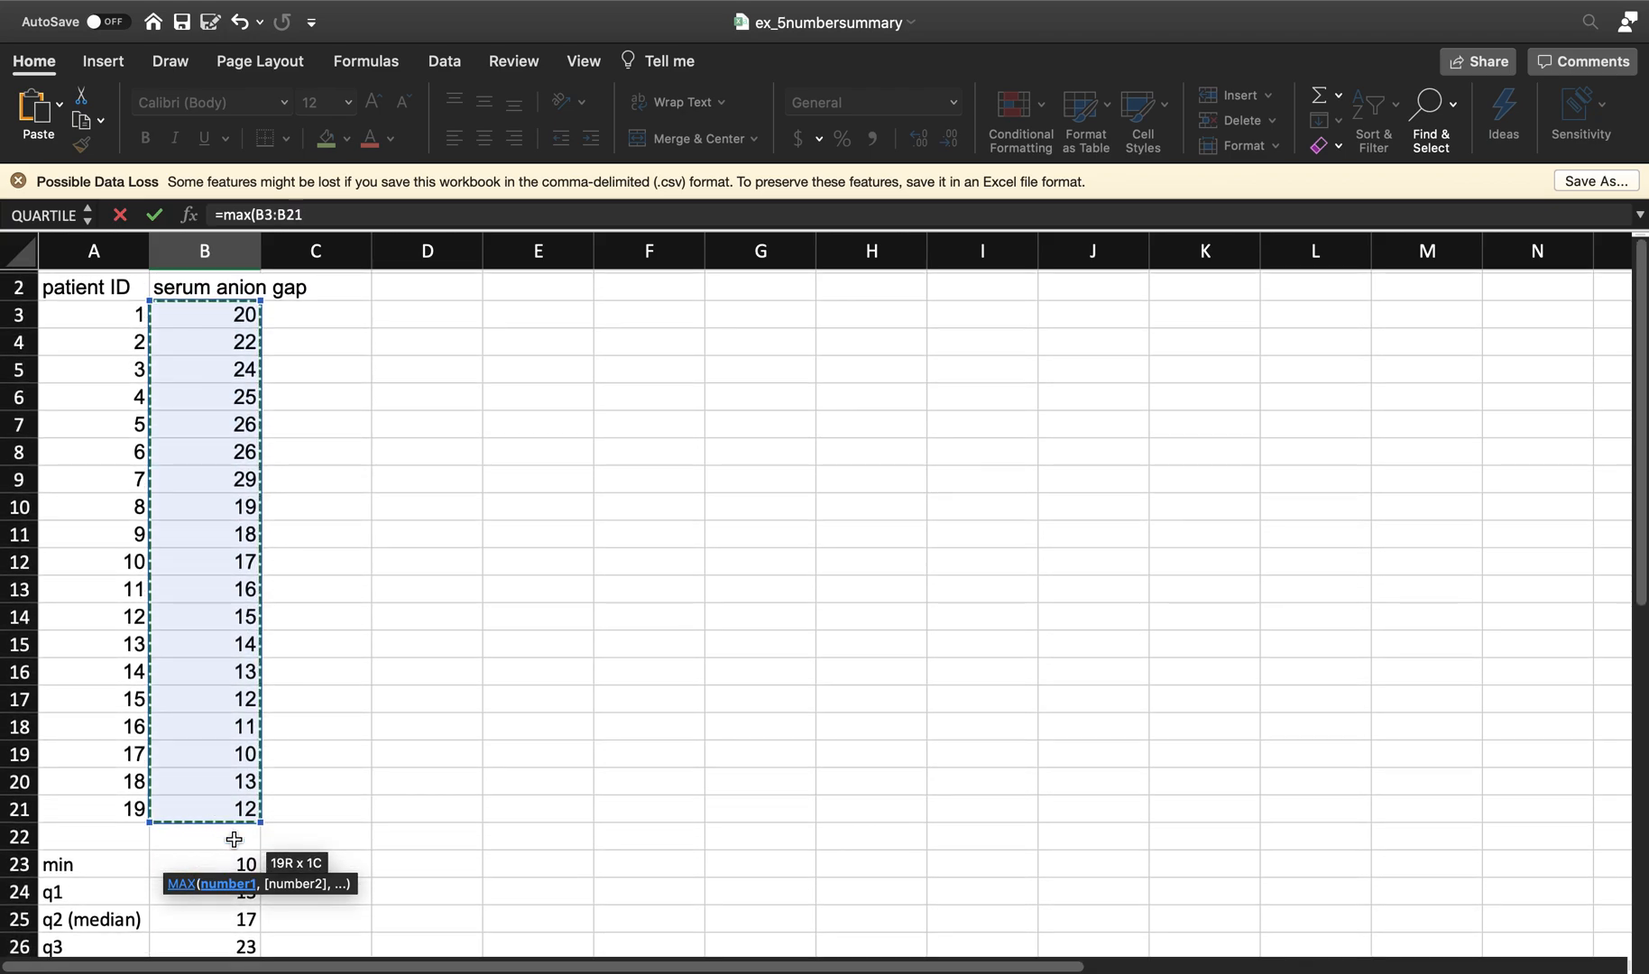
key(Return)
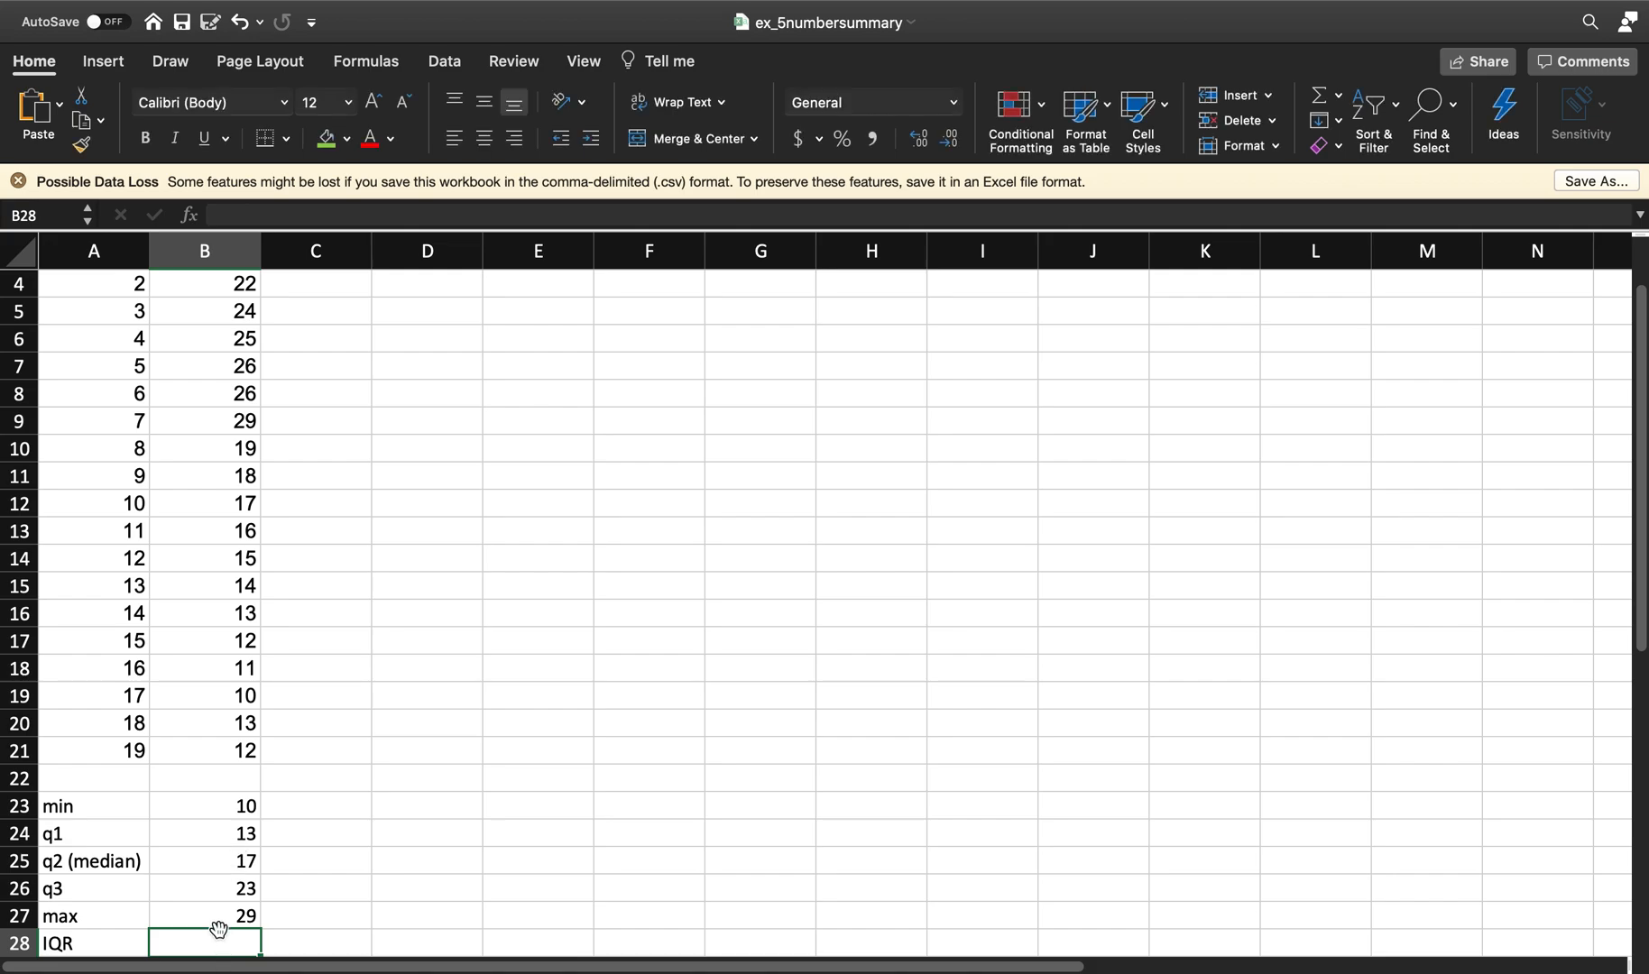
Step: Calculate the IQR in cell B28 by subtracting q1 from q3 with =B26-B24
text(=)
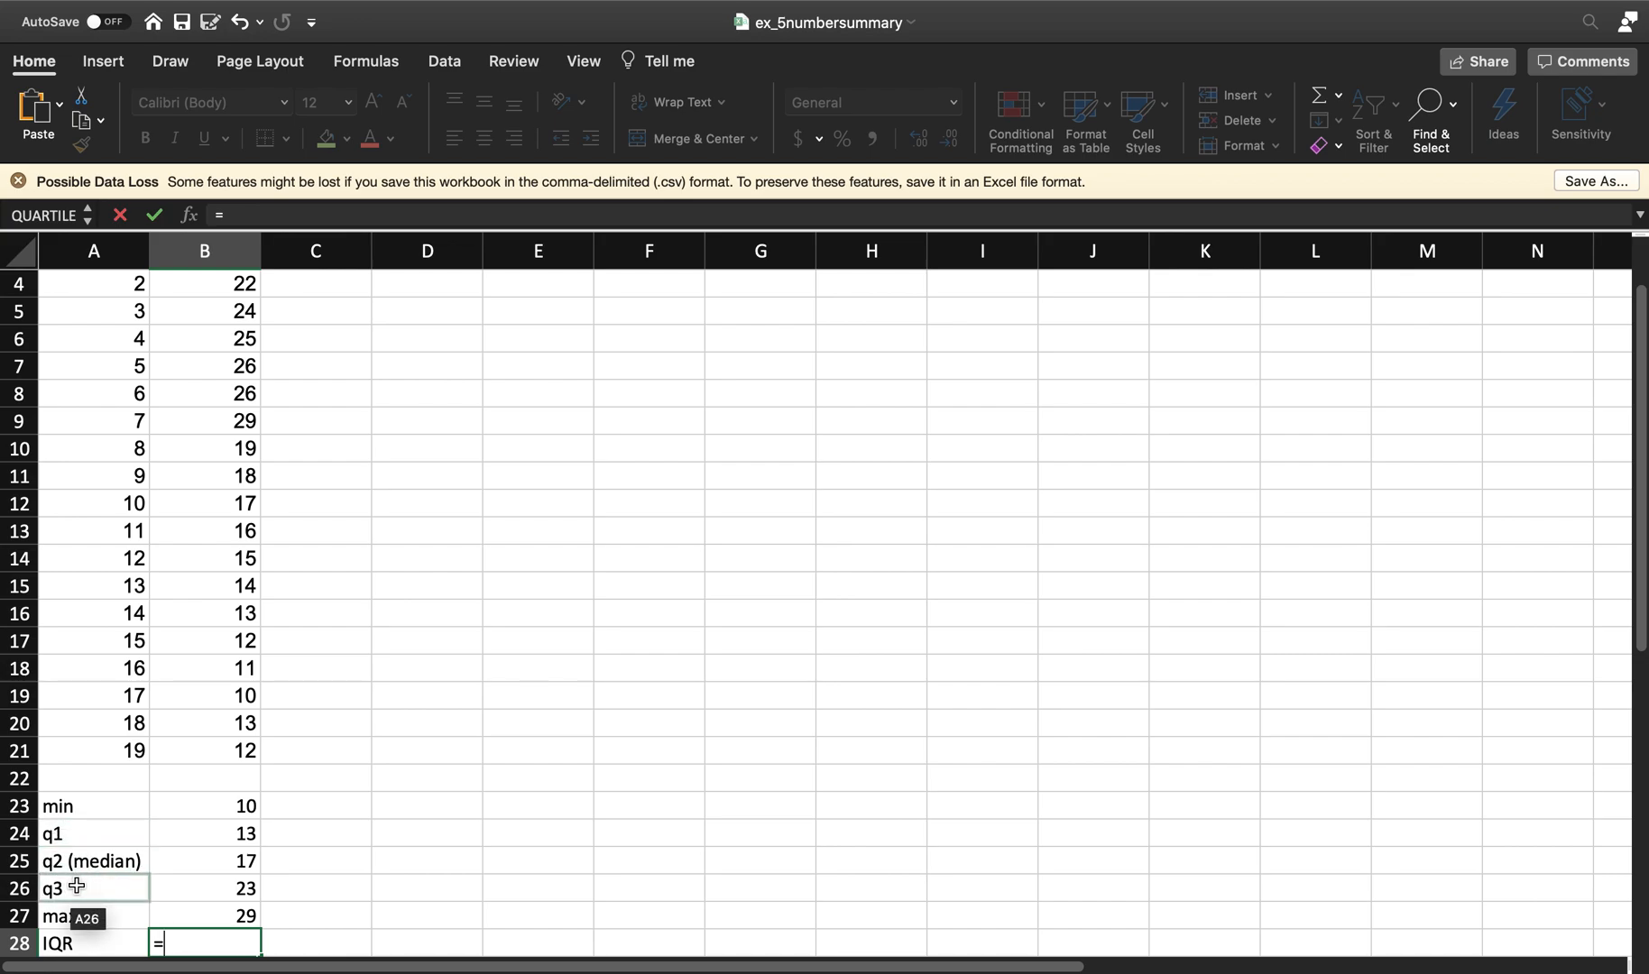
click(193, 892)
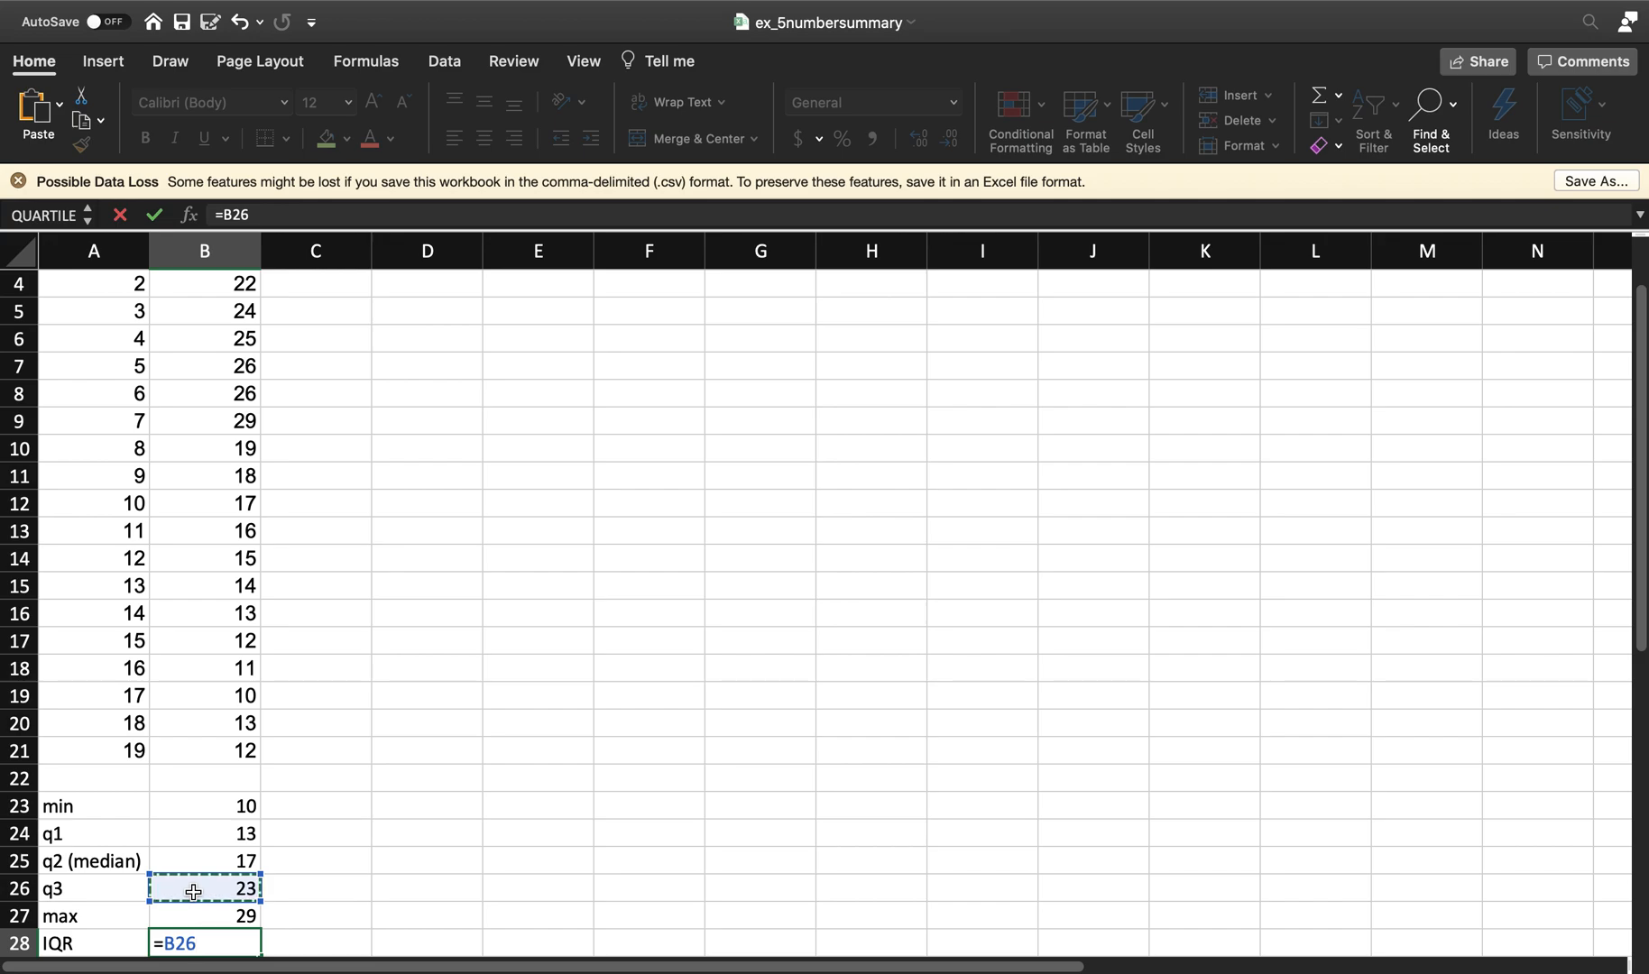
text(-)
click(216, 833)
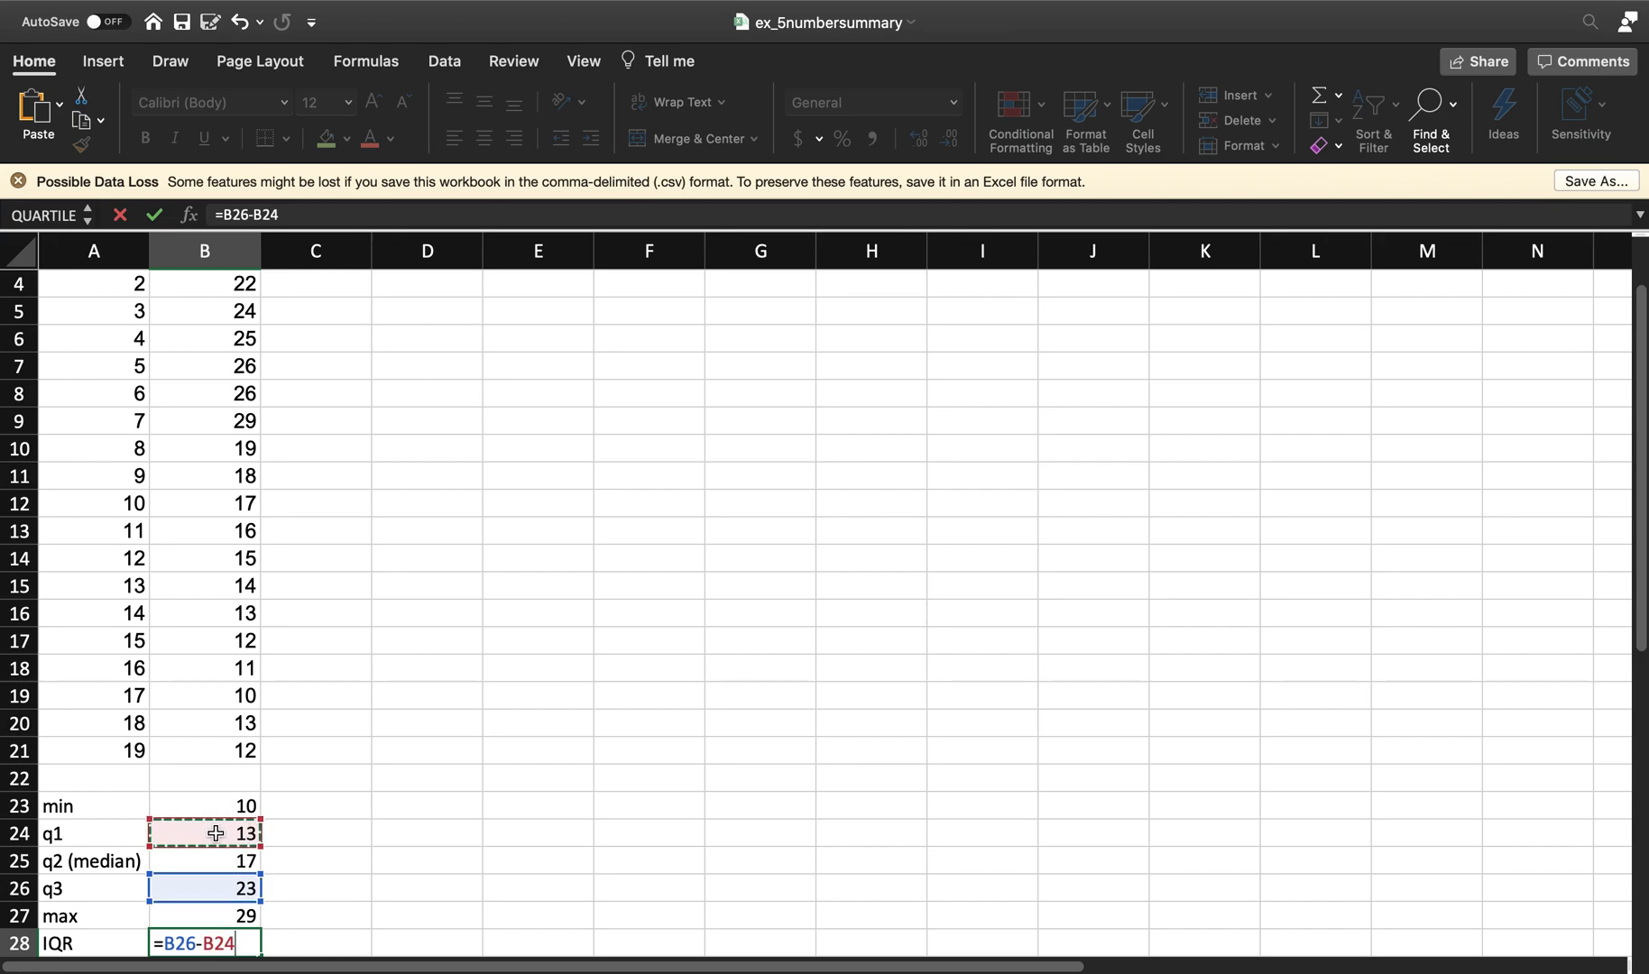
key(Return)
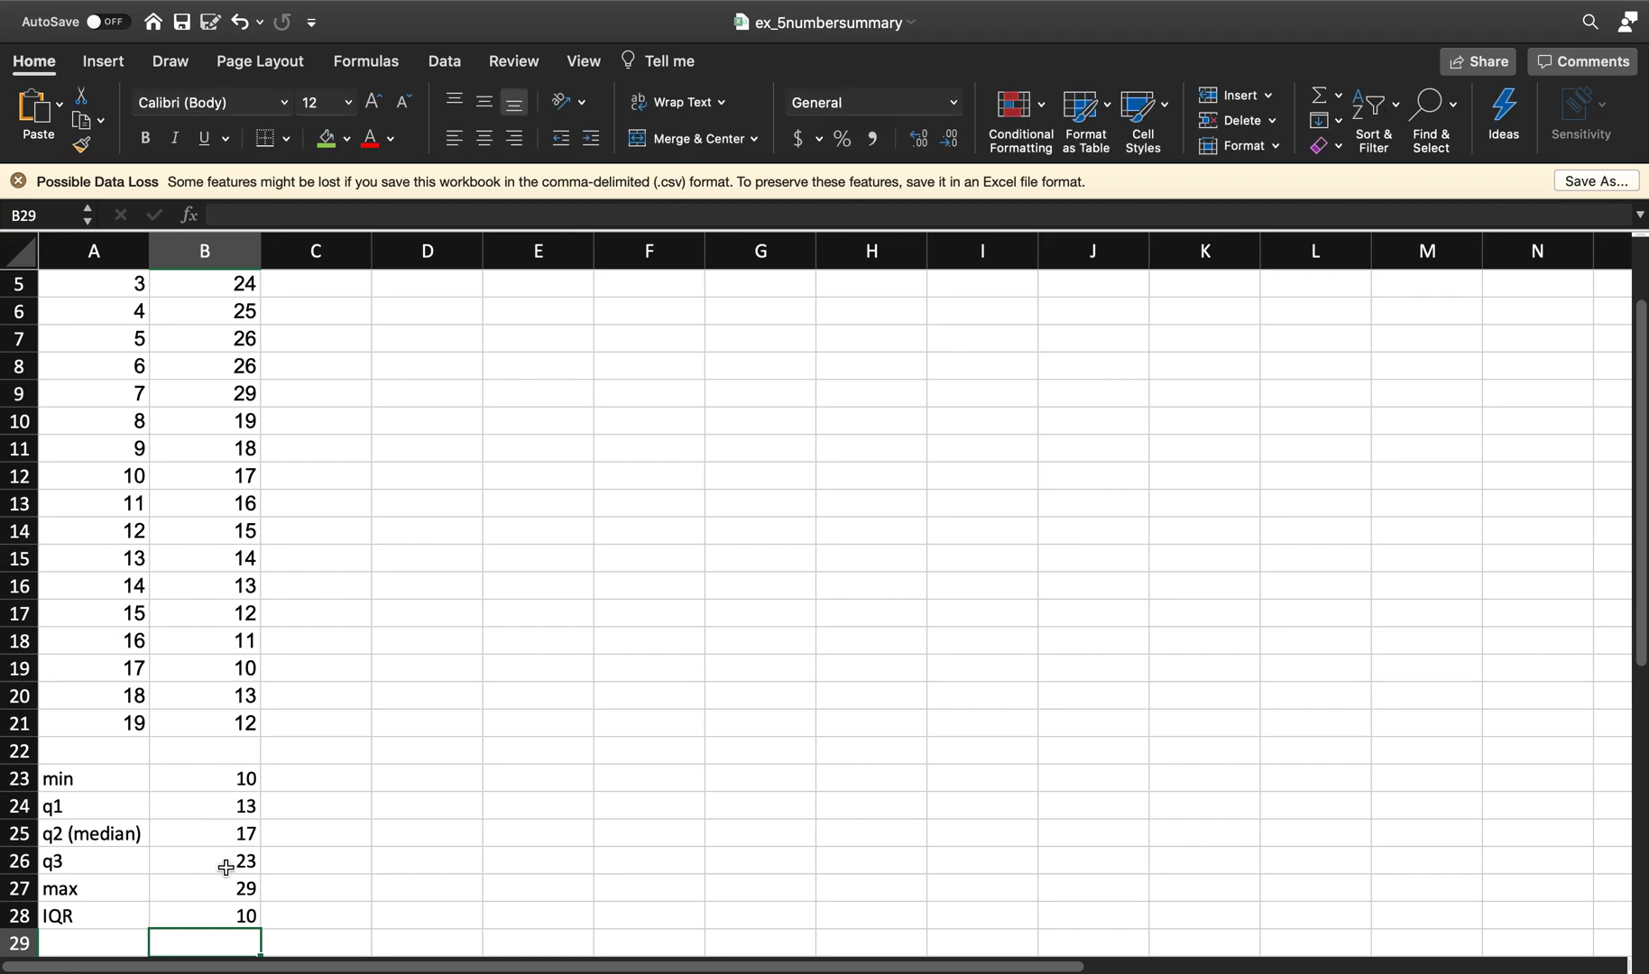
click(235, 915)
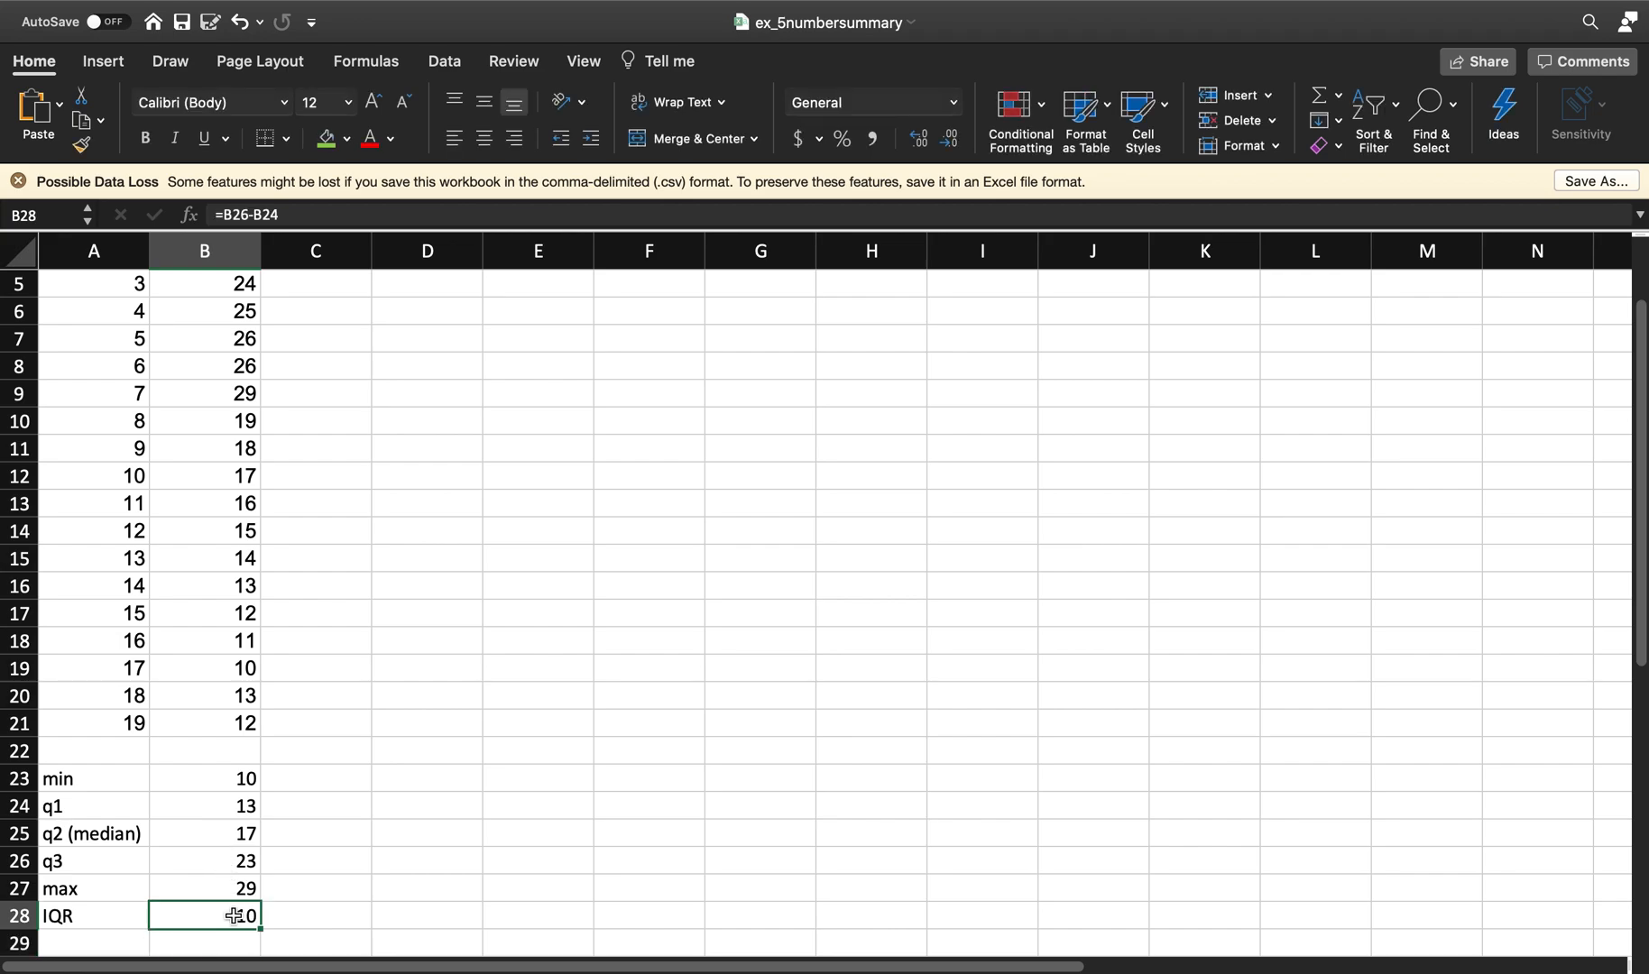
Step: Review the summary block in A23:B28 against the serum anion gap data above it
scroll(269, 863, up, 3)
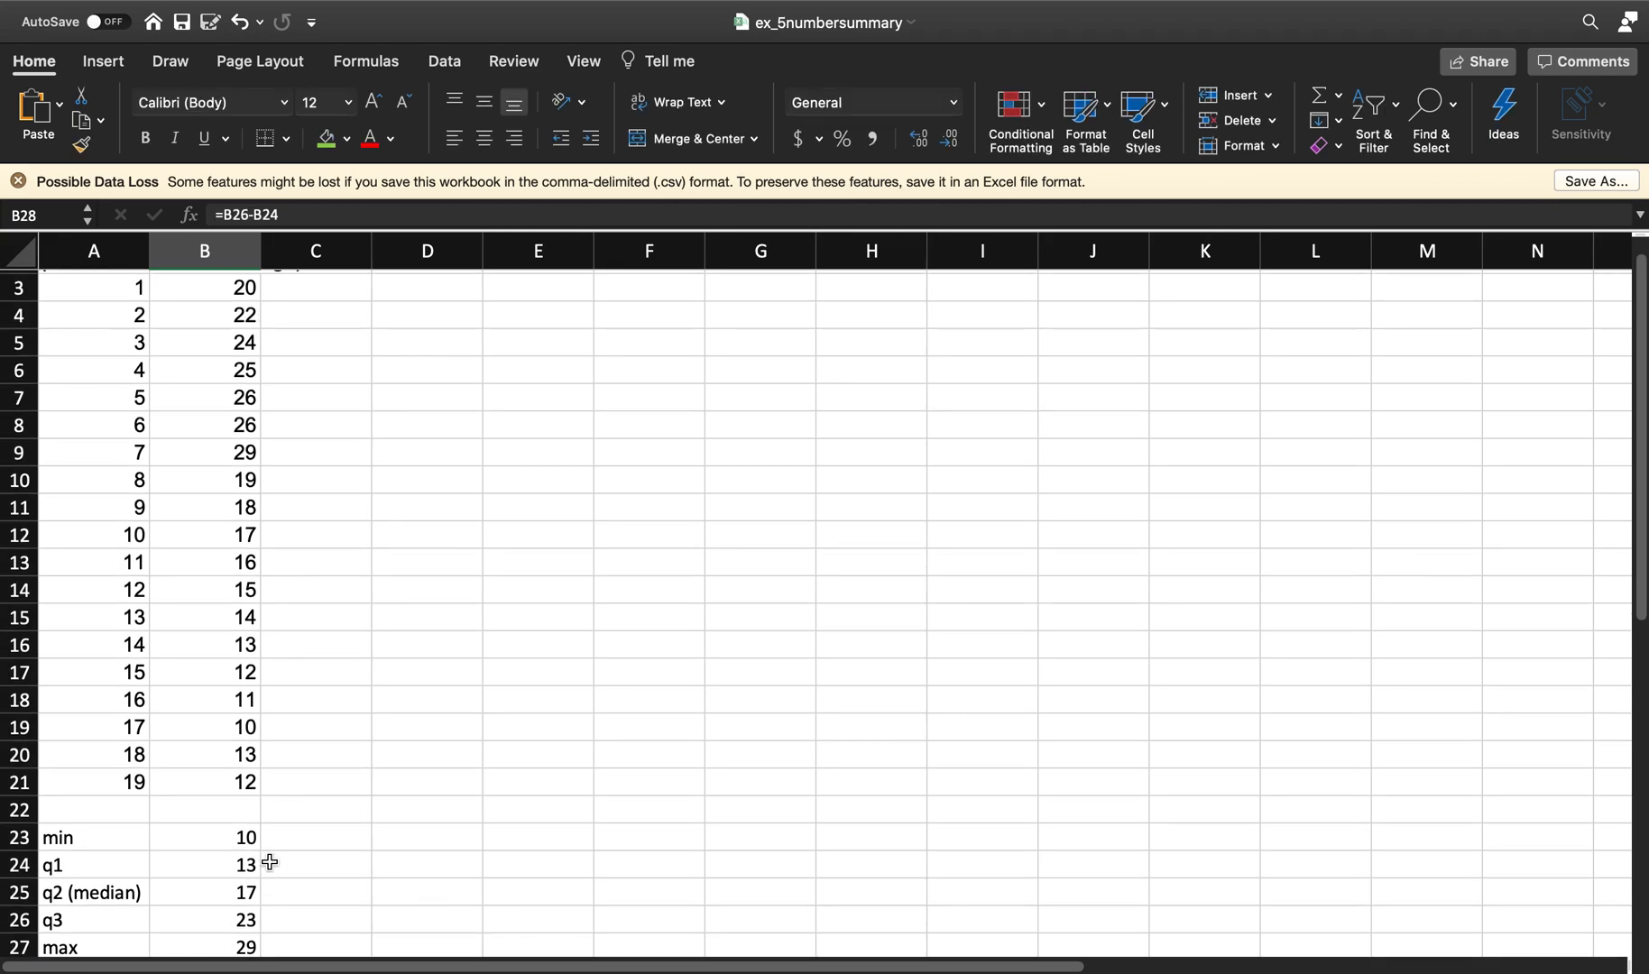
scroll(270, 862, down, 3)
drag(80, 729, 227, 871)
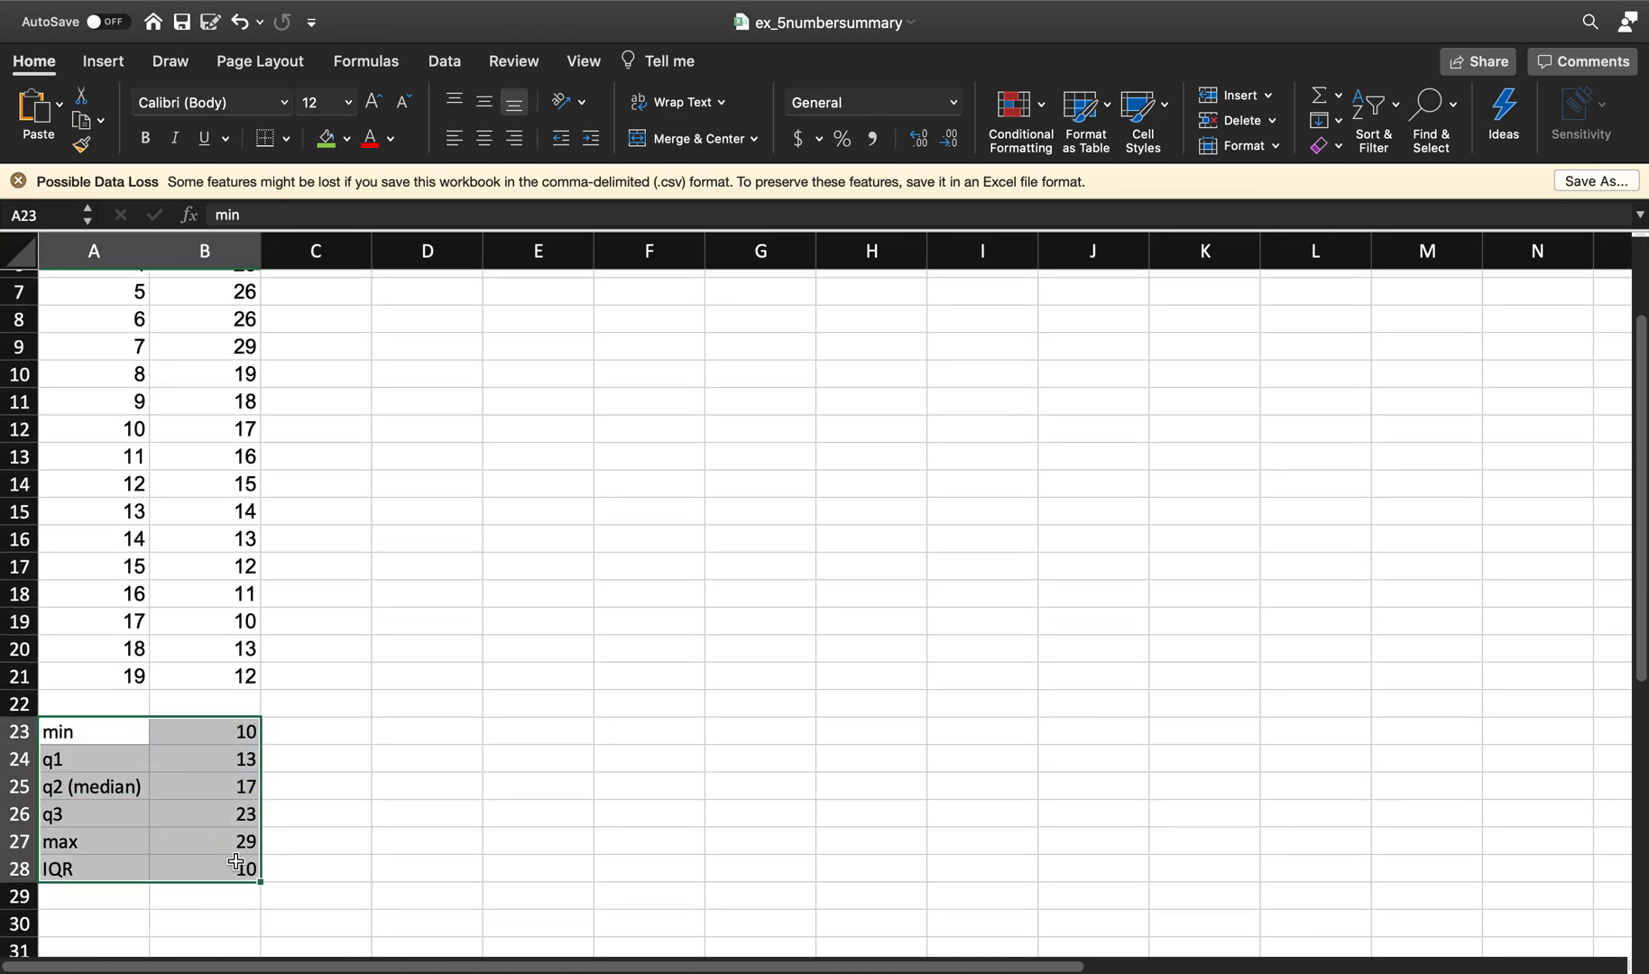
scroll(221, 586, up, 3)
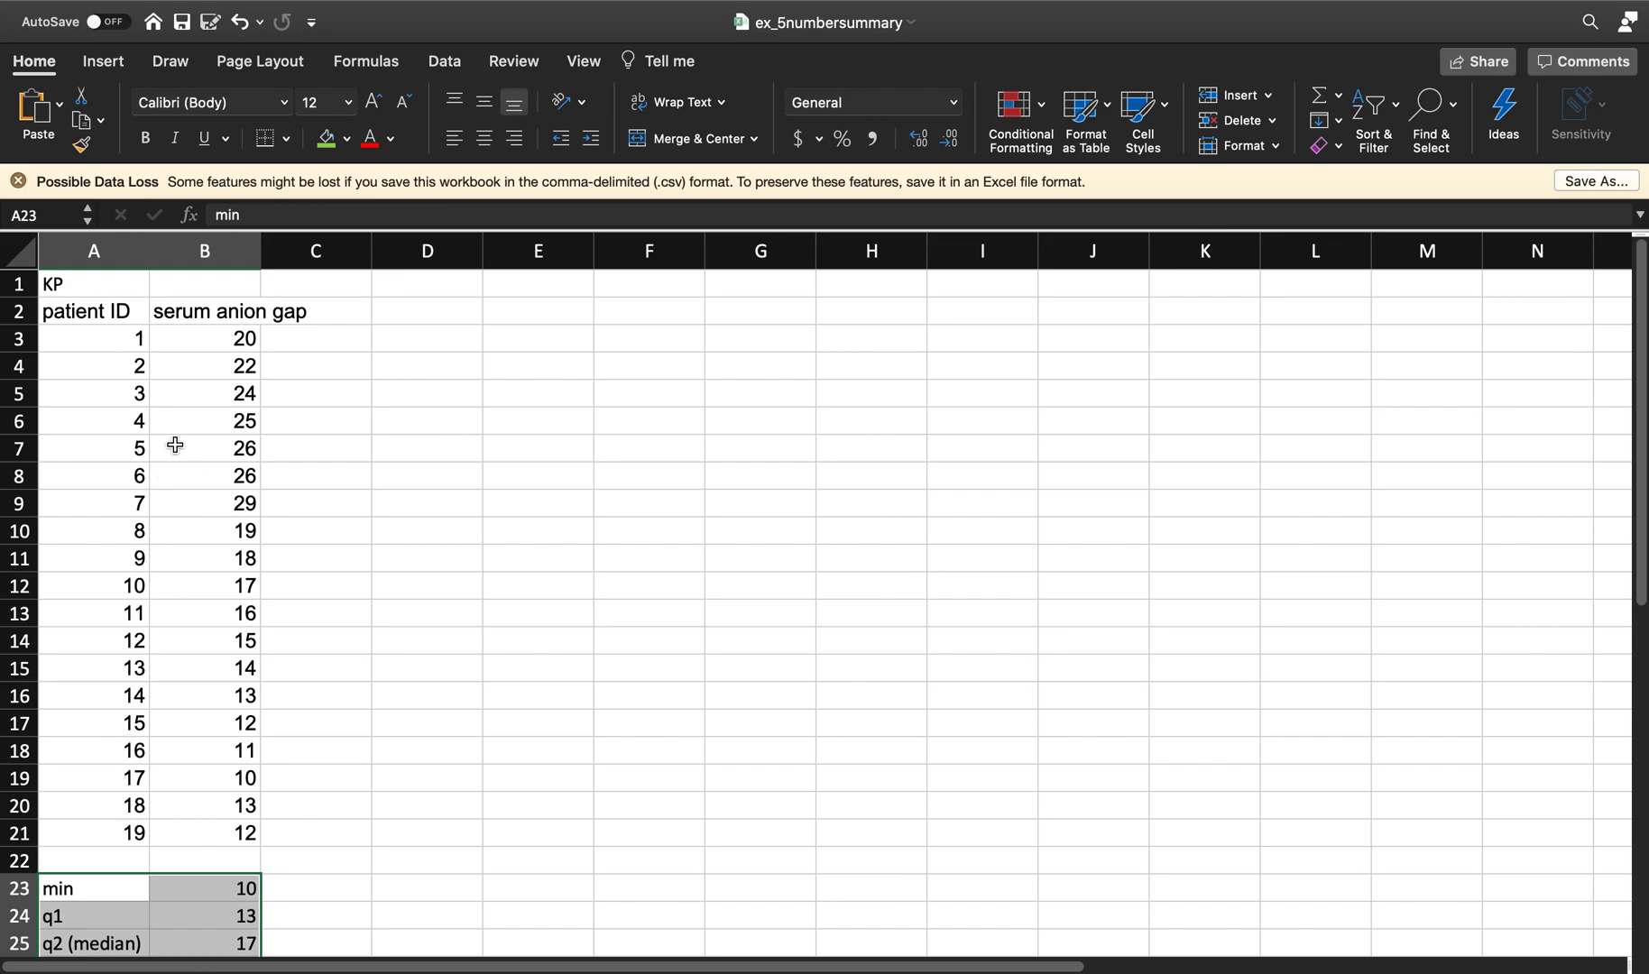
mouse_move(561, 7)
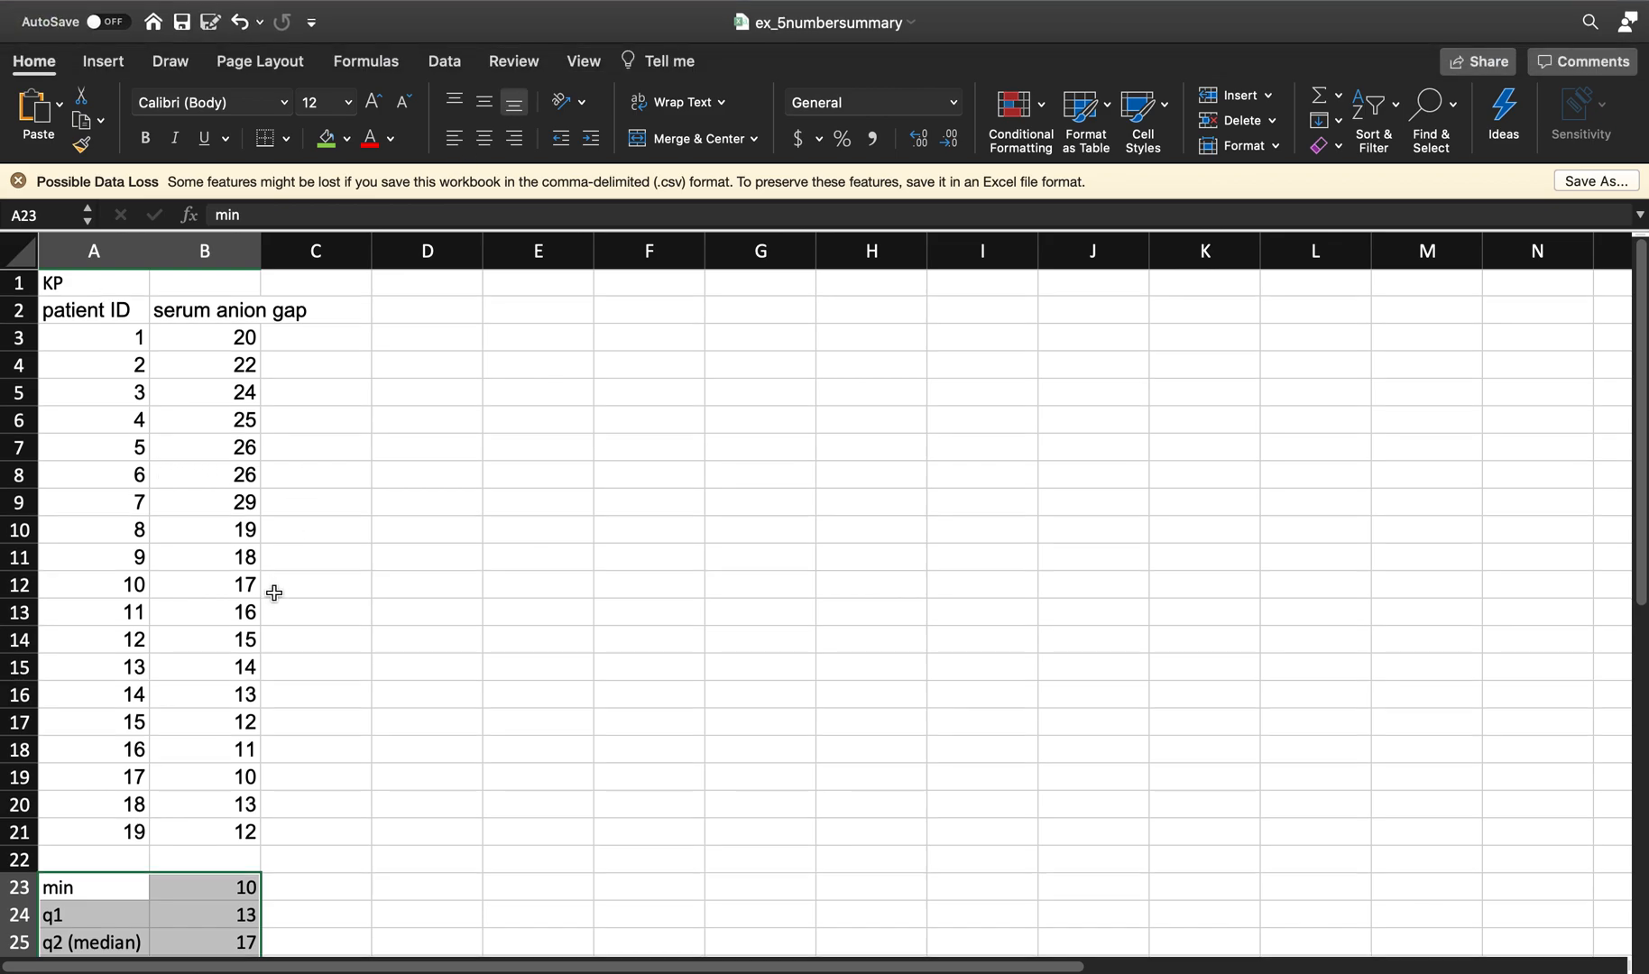
scroll(272, 593, down, 3)
click(190, 926)
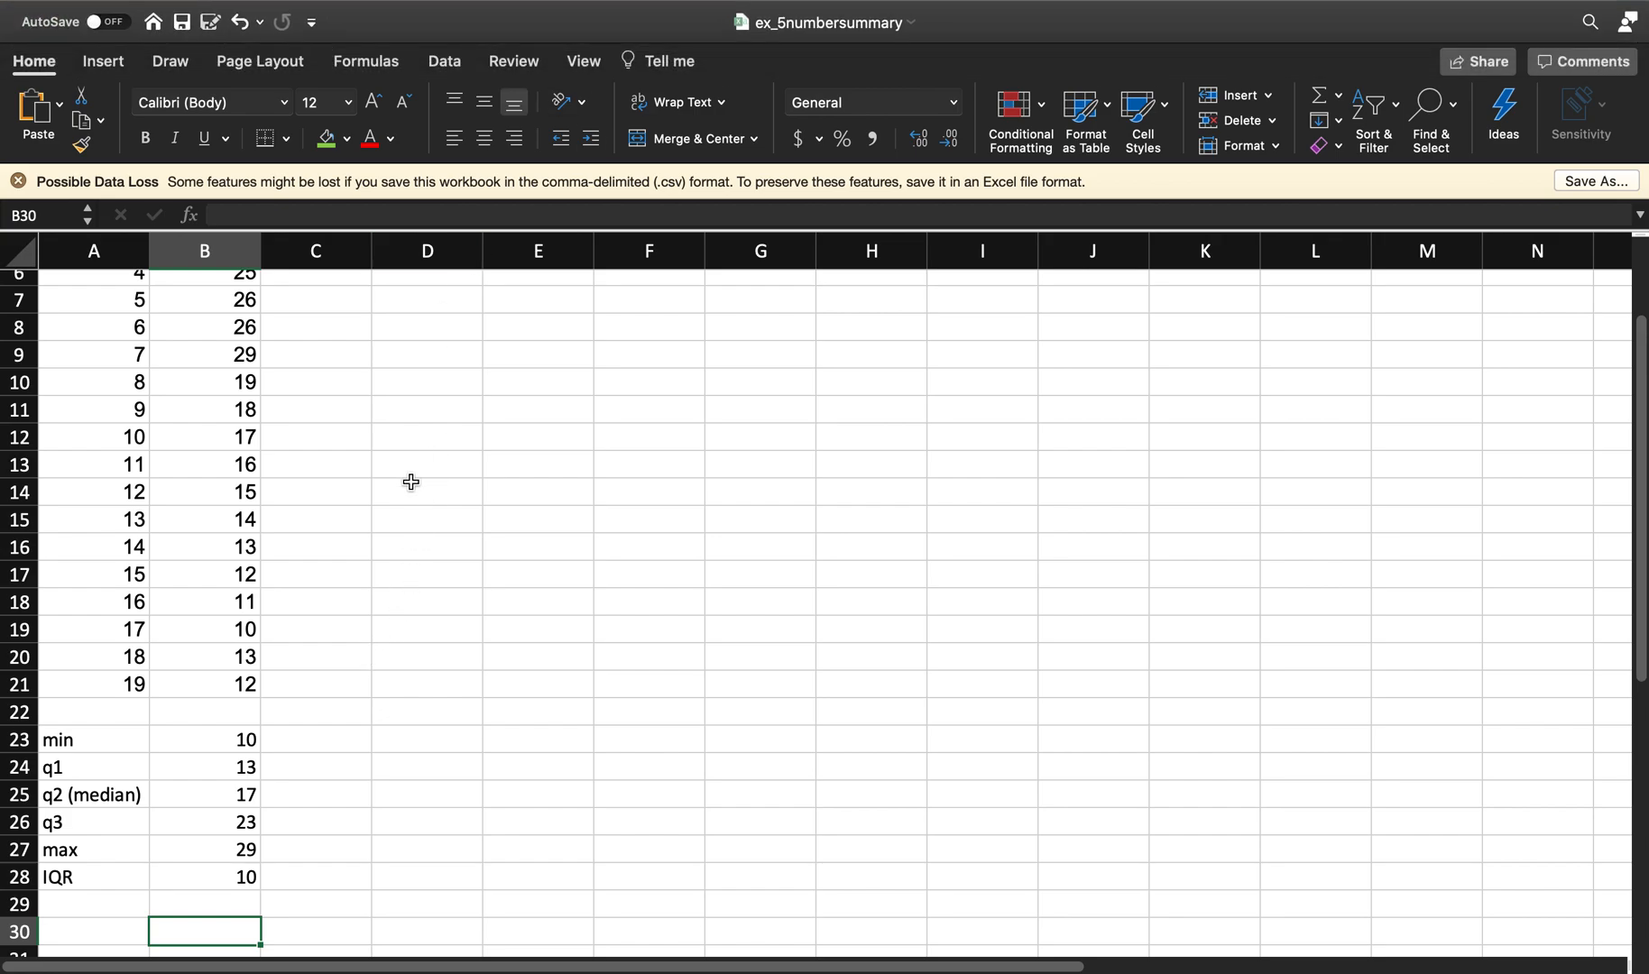
Step: Start the Descriptive Statistics analysis tool and set its input range to $B$3:$B$21
click(448, 66)
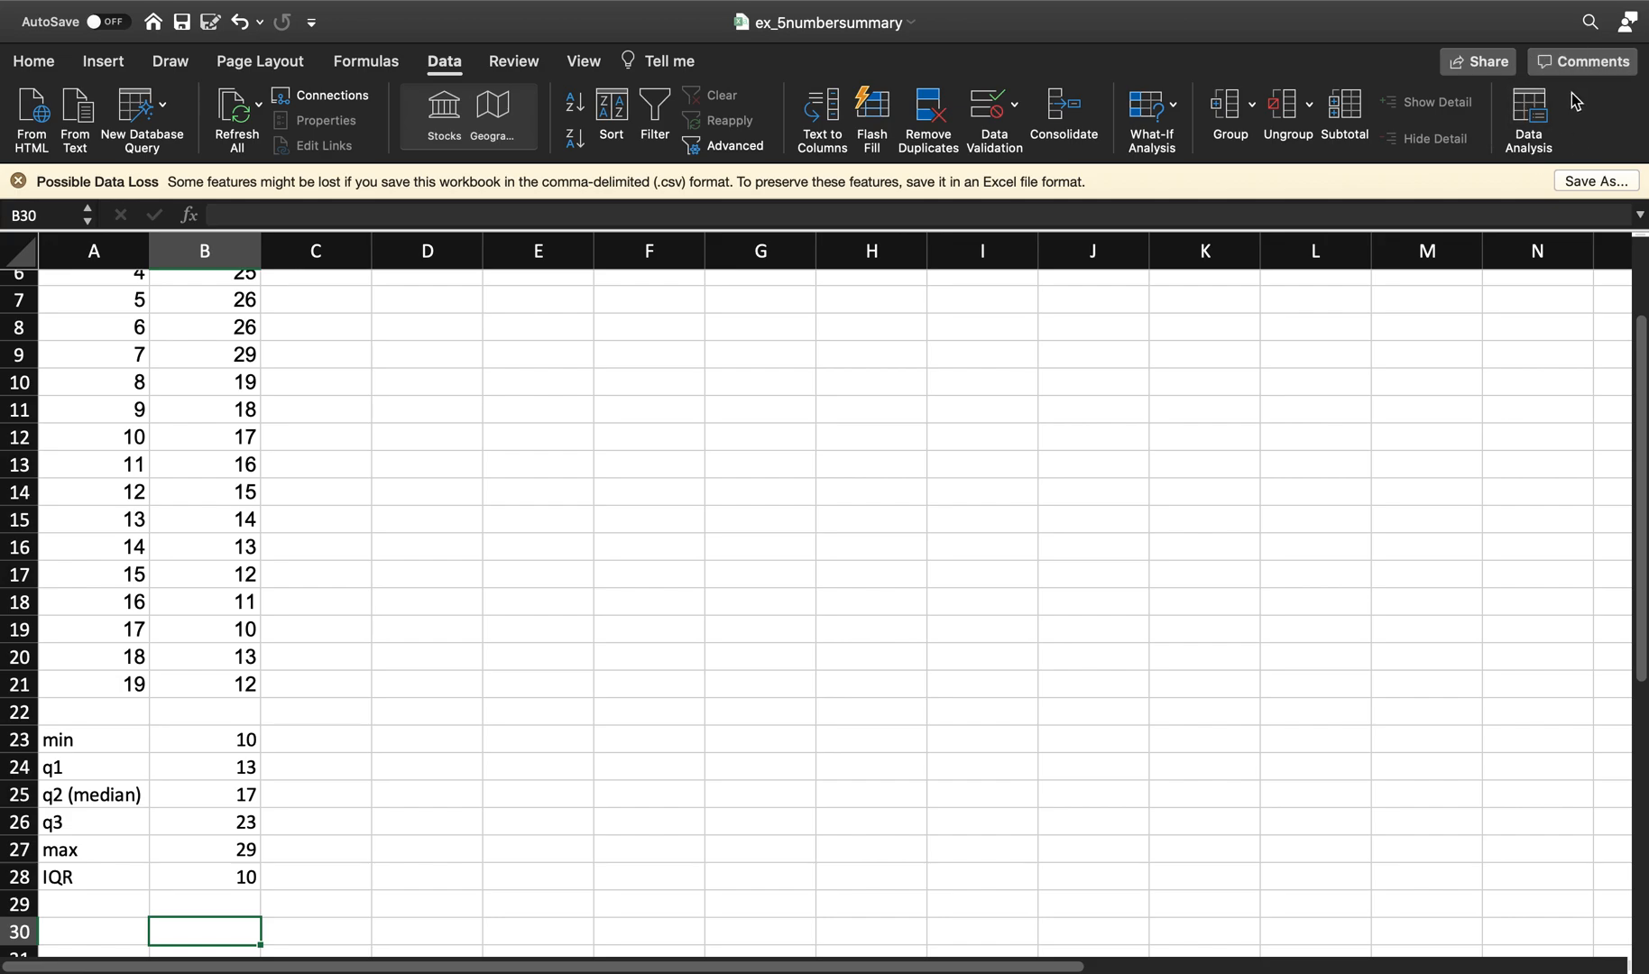
click(1532, 131)
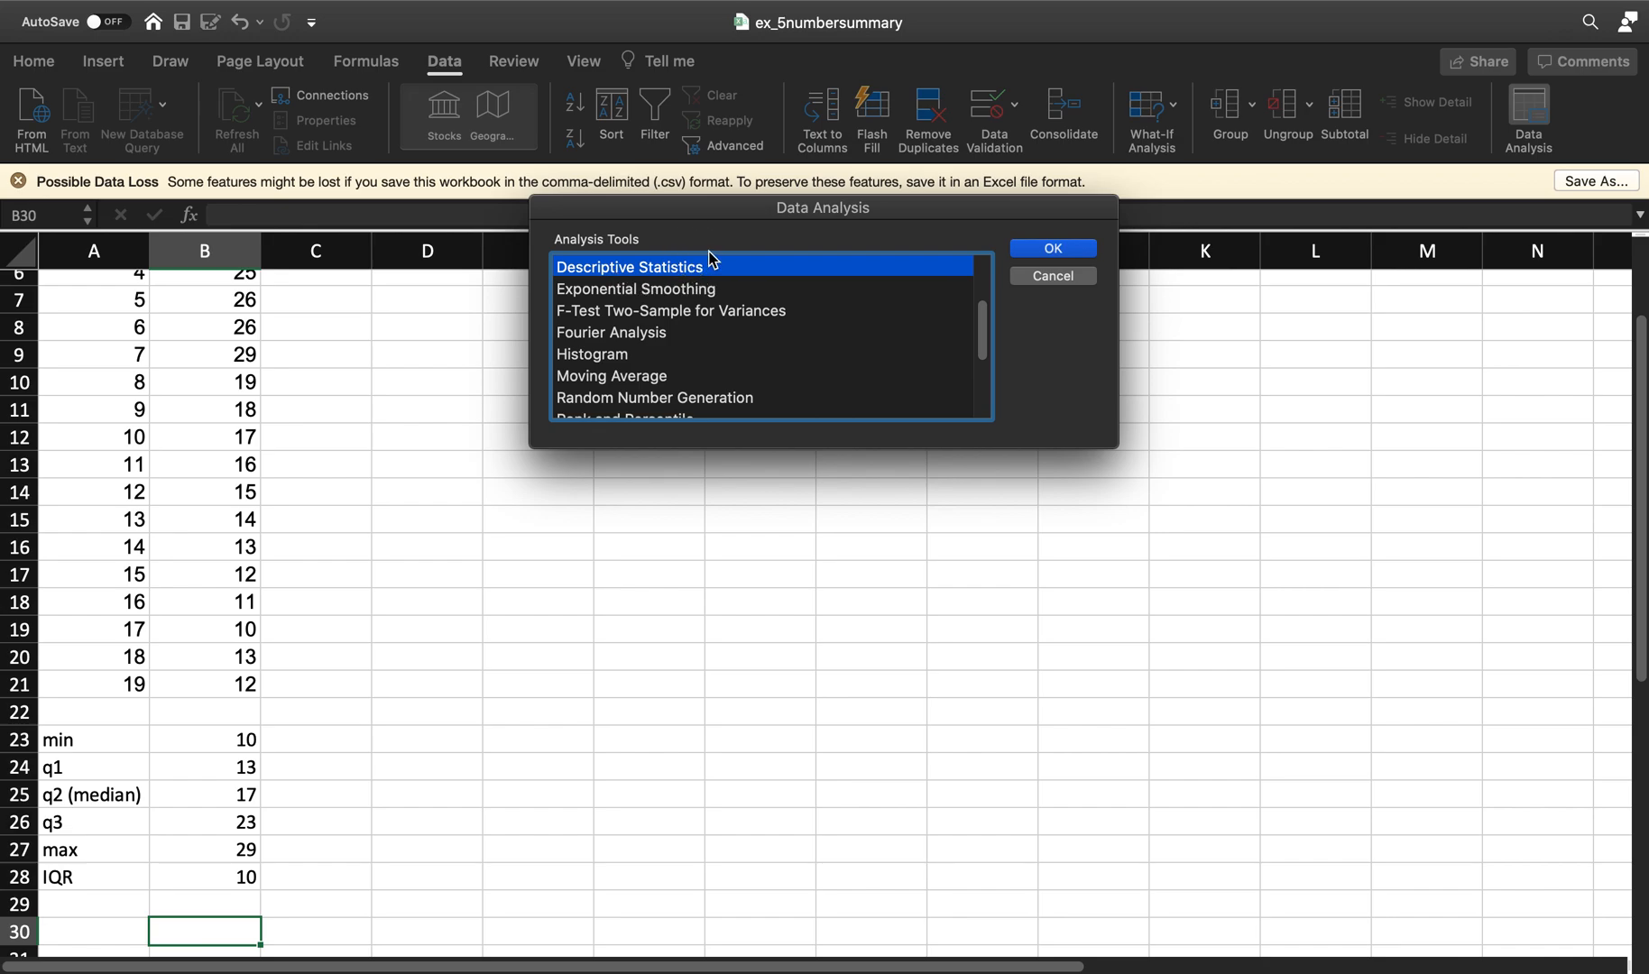
click(1053, 250)
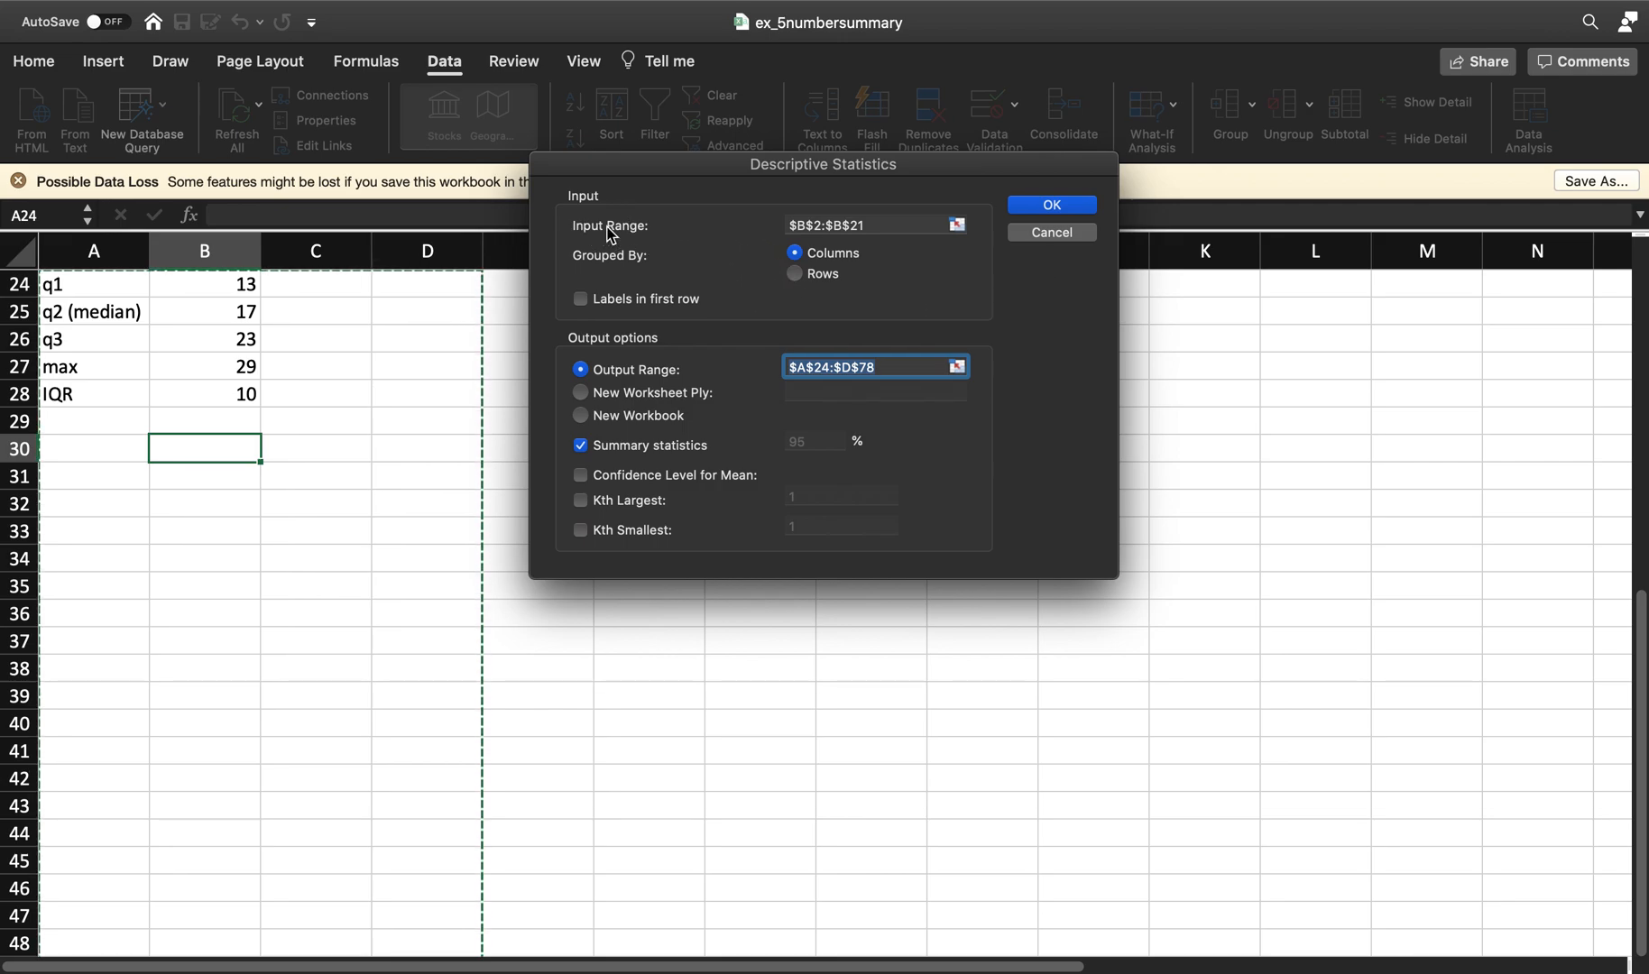
click(879, 226)
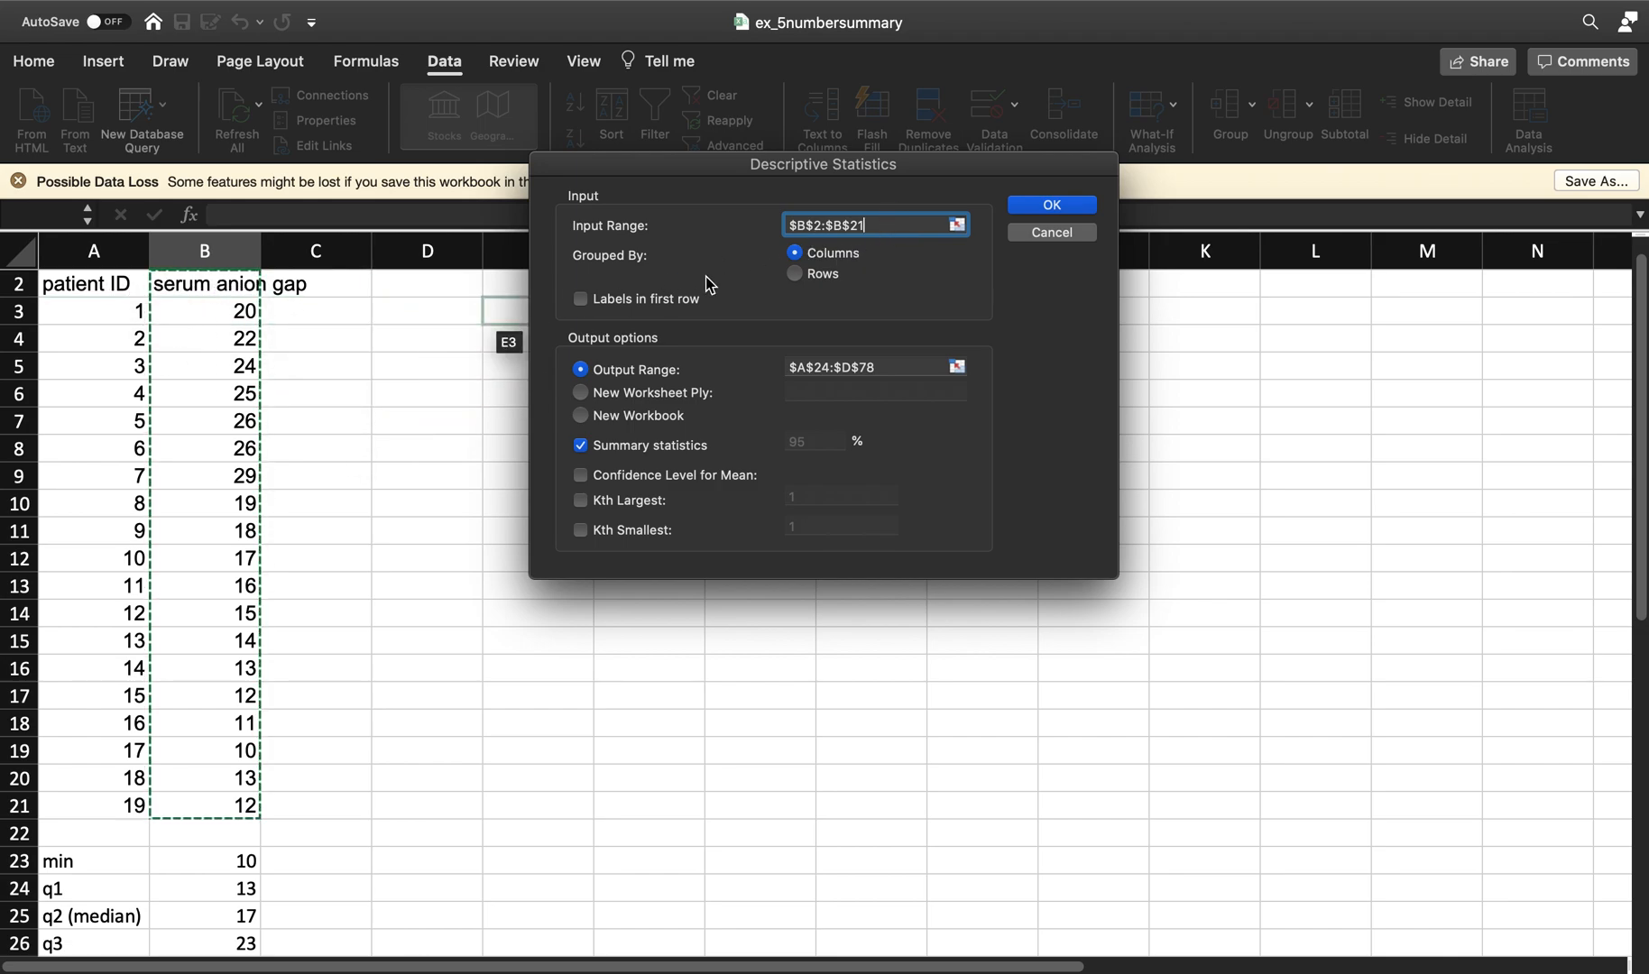
drag(869, 229, 624, 225)
key(BackSpace)
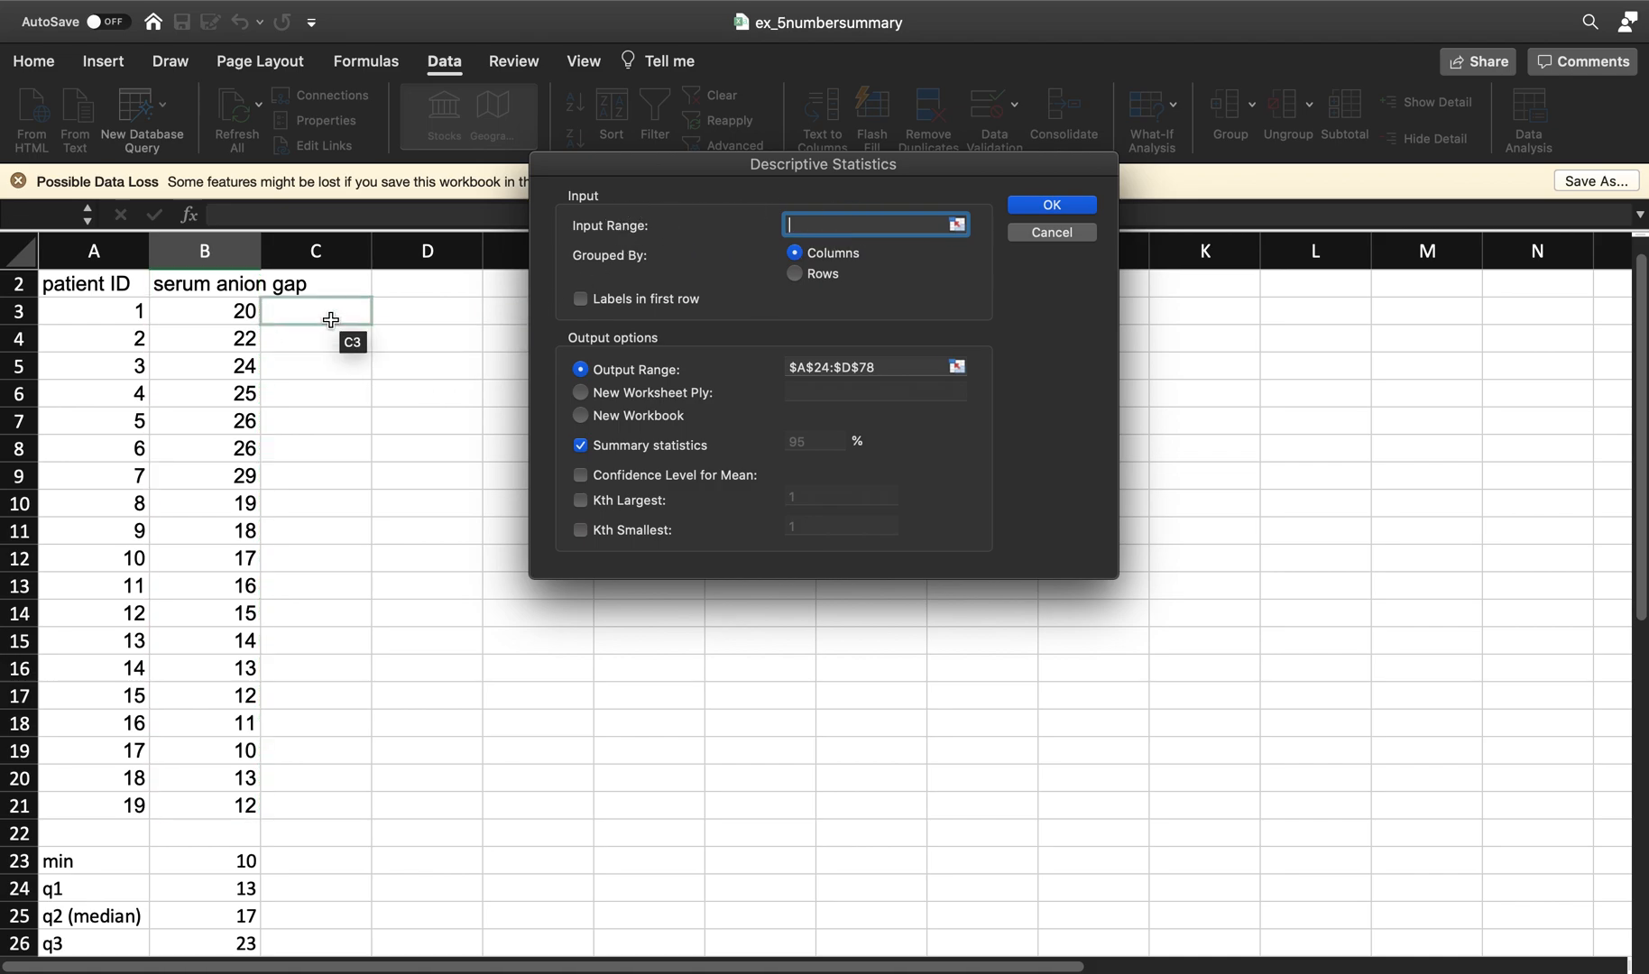
drag(214, 302, 230, 805)
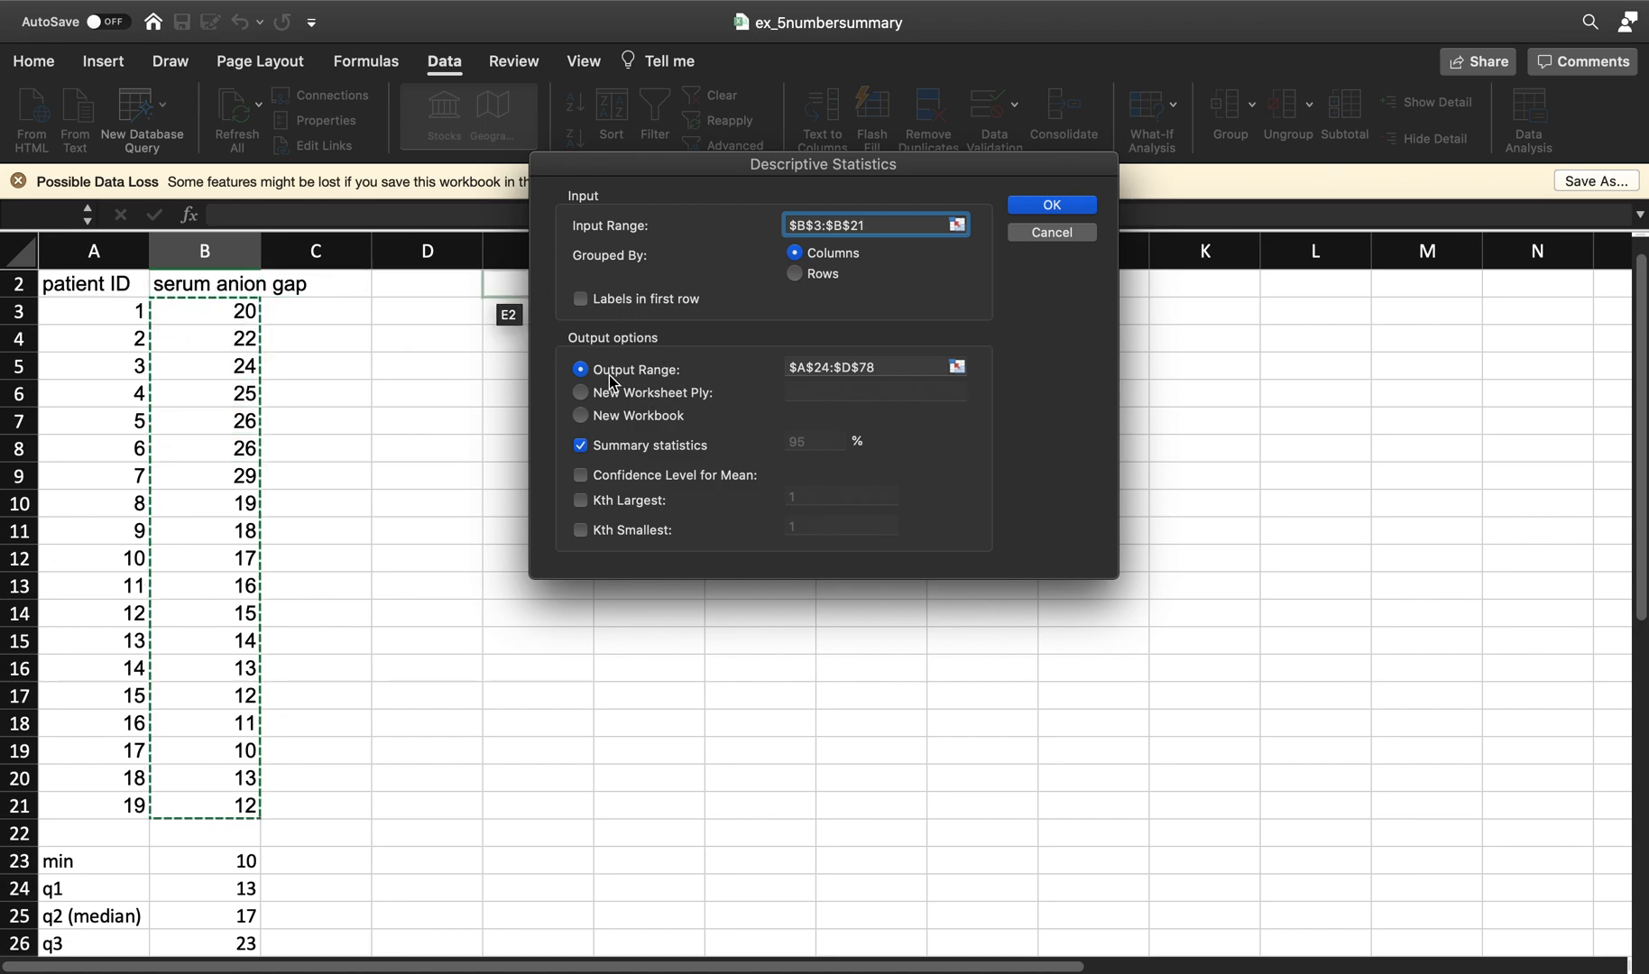
Step: Set the output range to $A$30:$B$45, keep Summary statistics enabled, and generate the descriptive statistics table
click(880, 366)
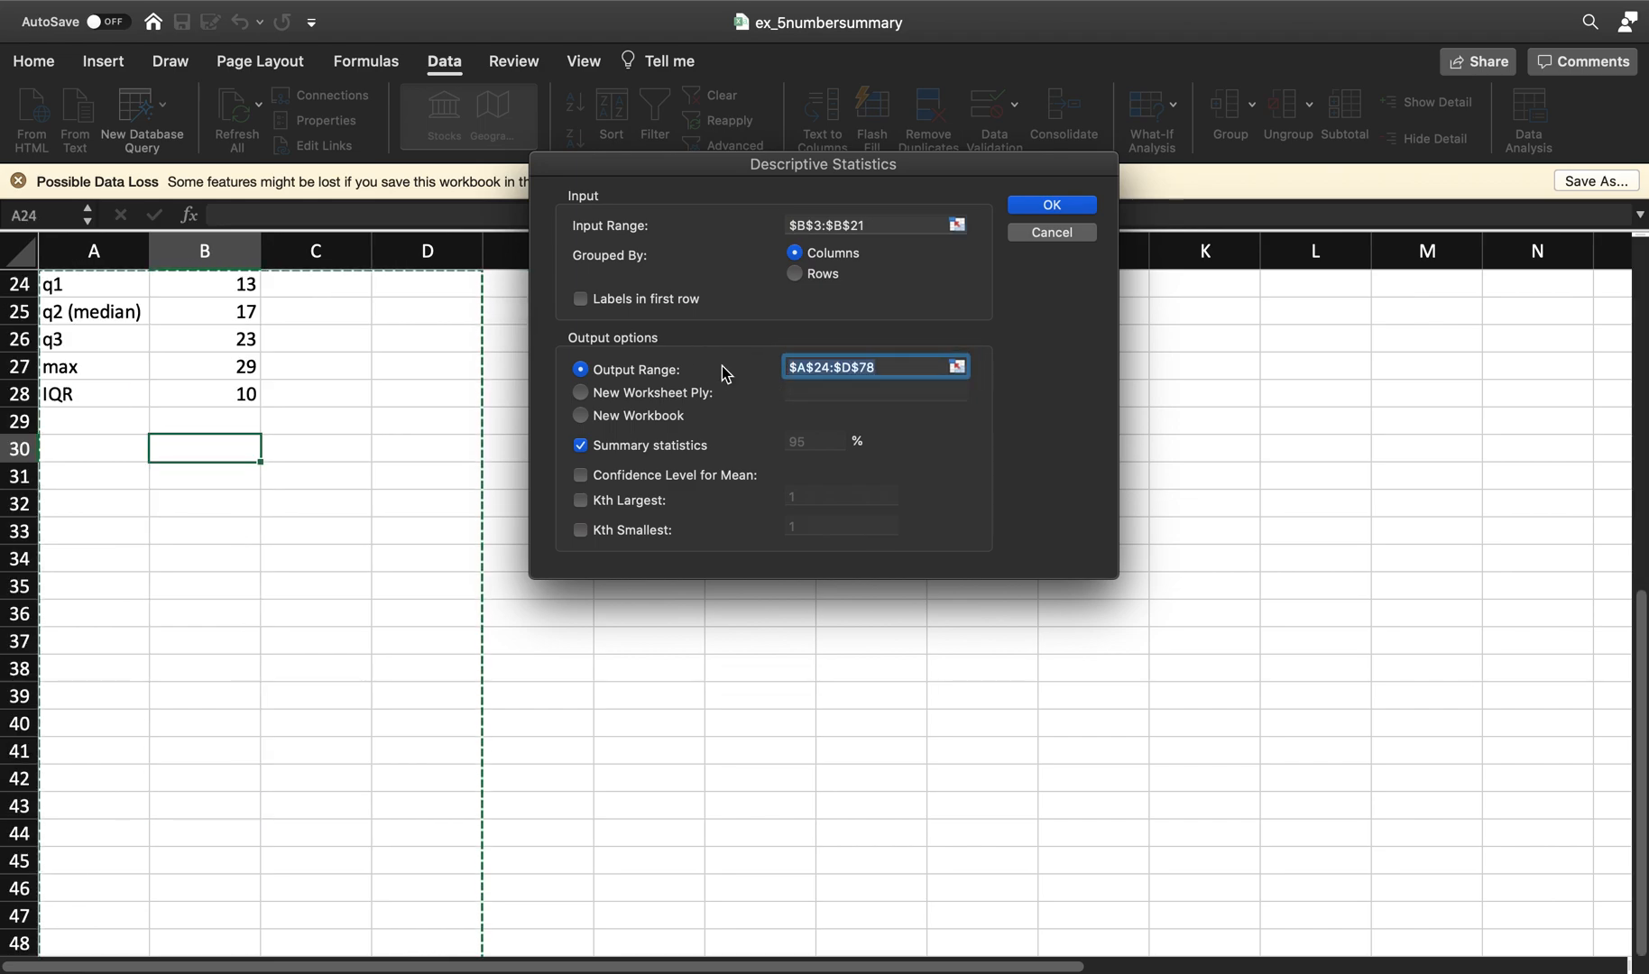
key(BackSpace)
drag(126, 456, 243, 872)
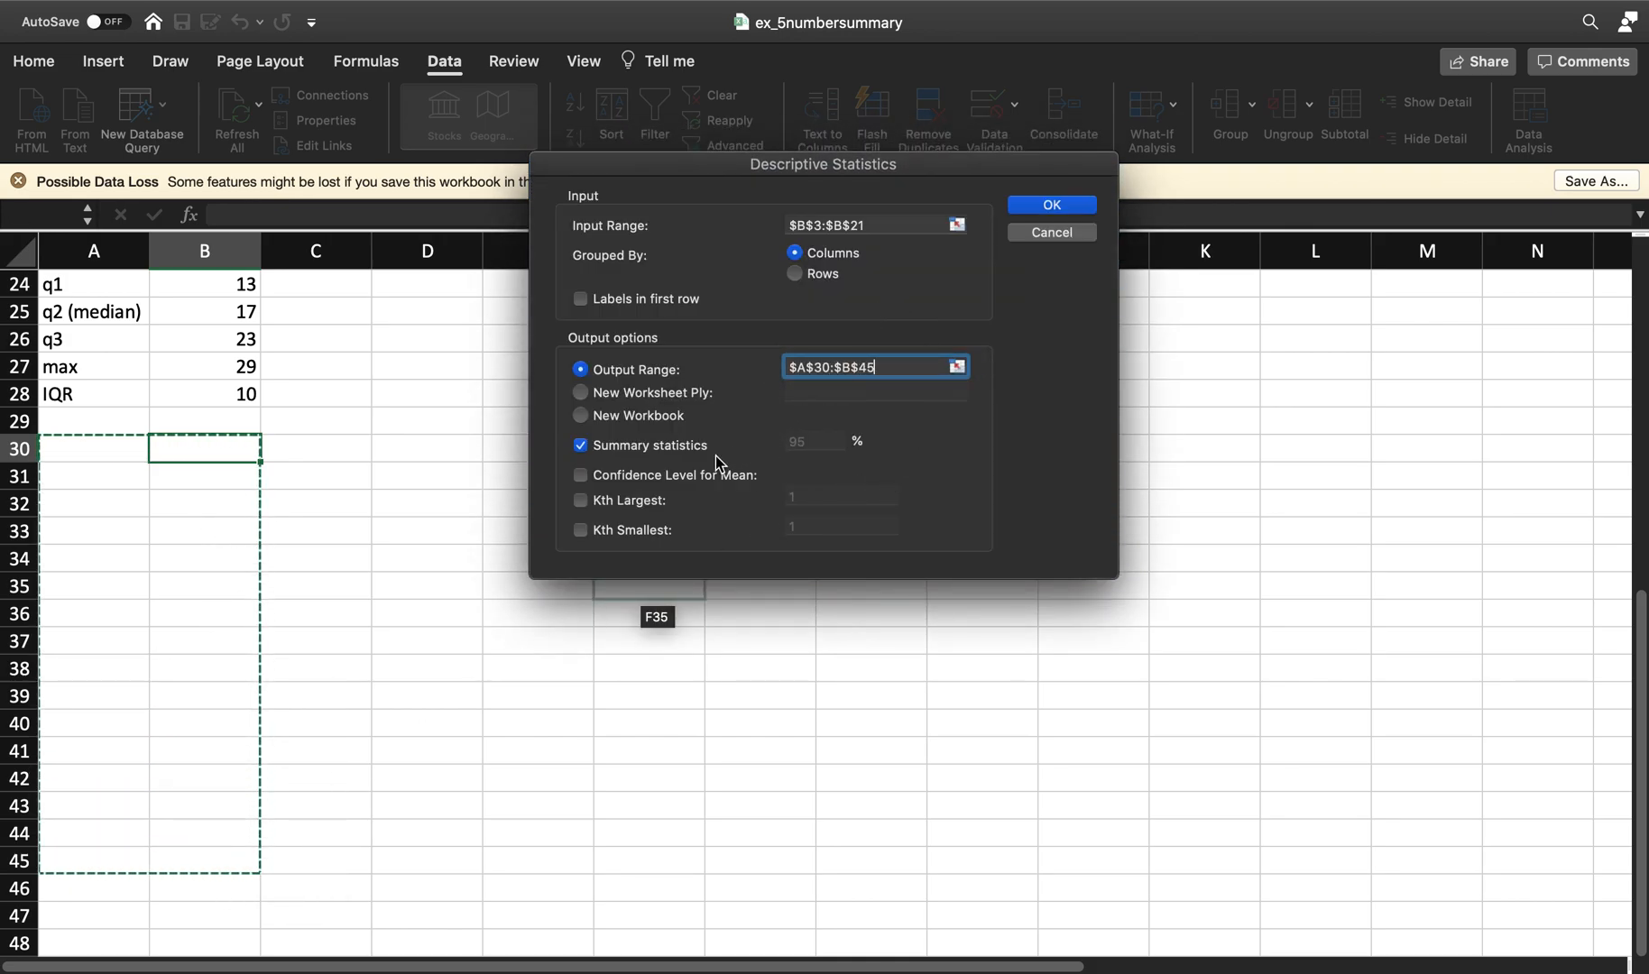
click(592, 452)
click(592, 451)
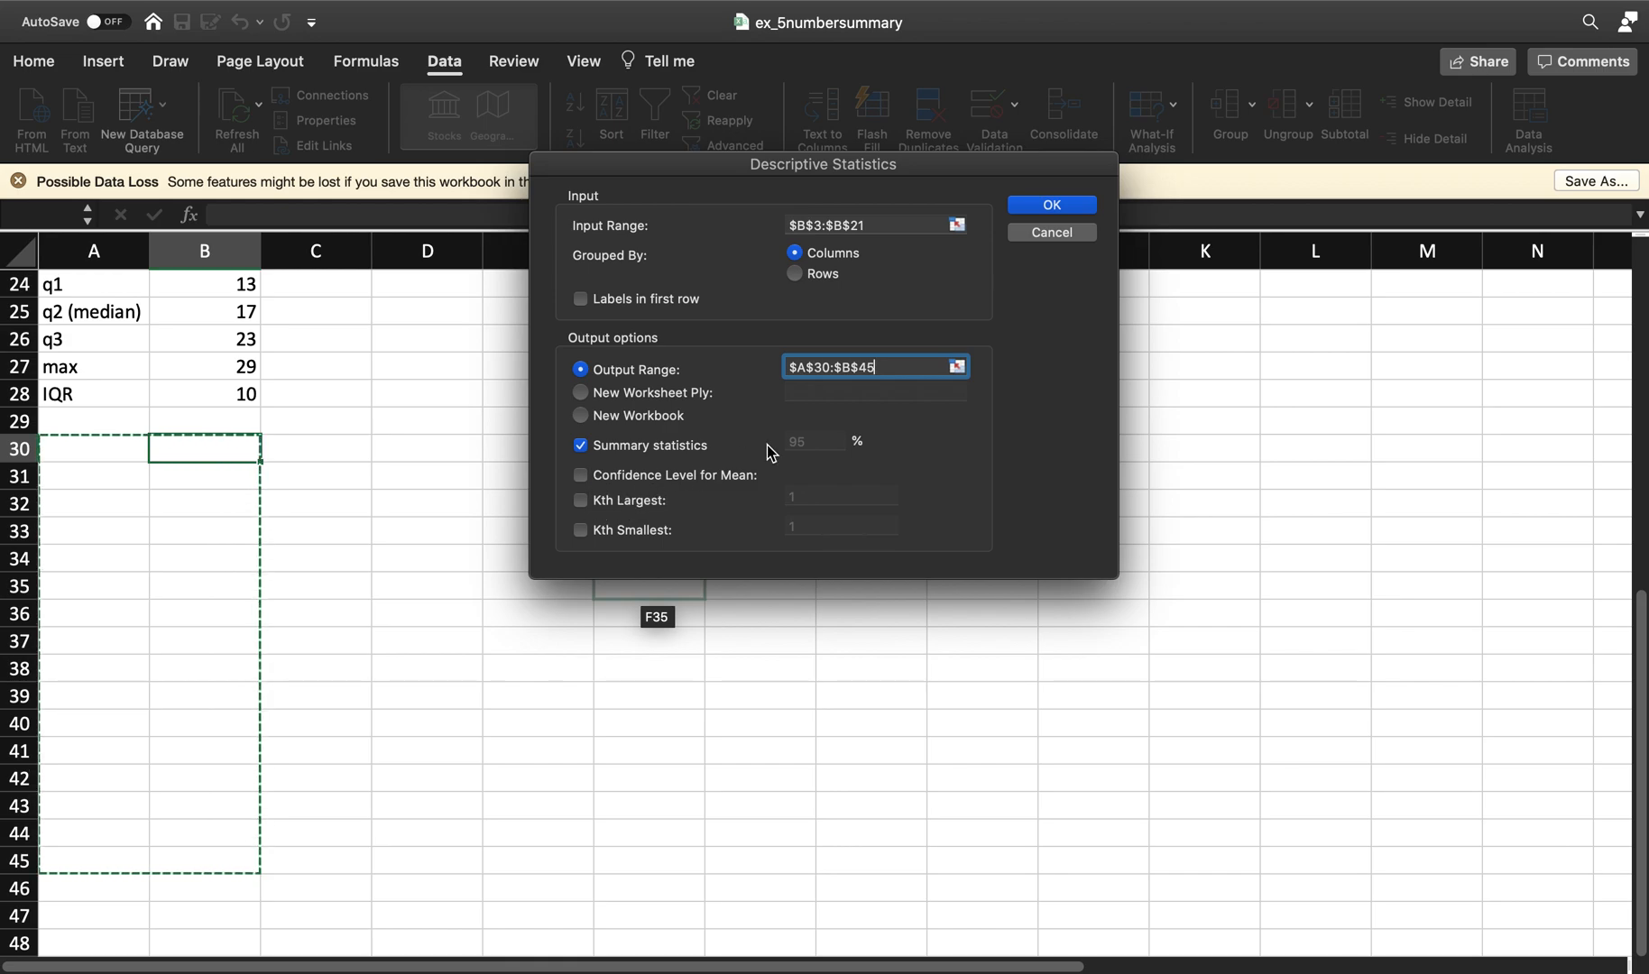
click(1046, 206)
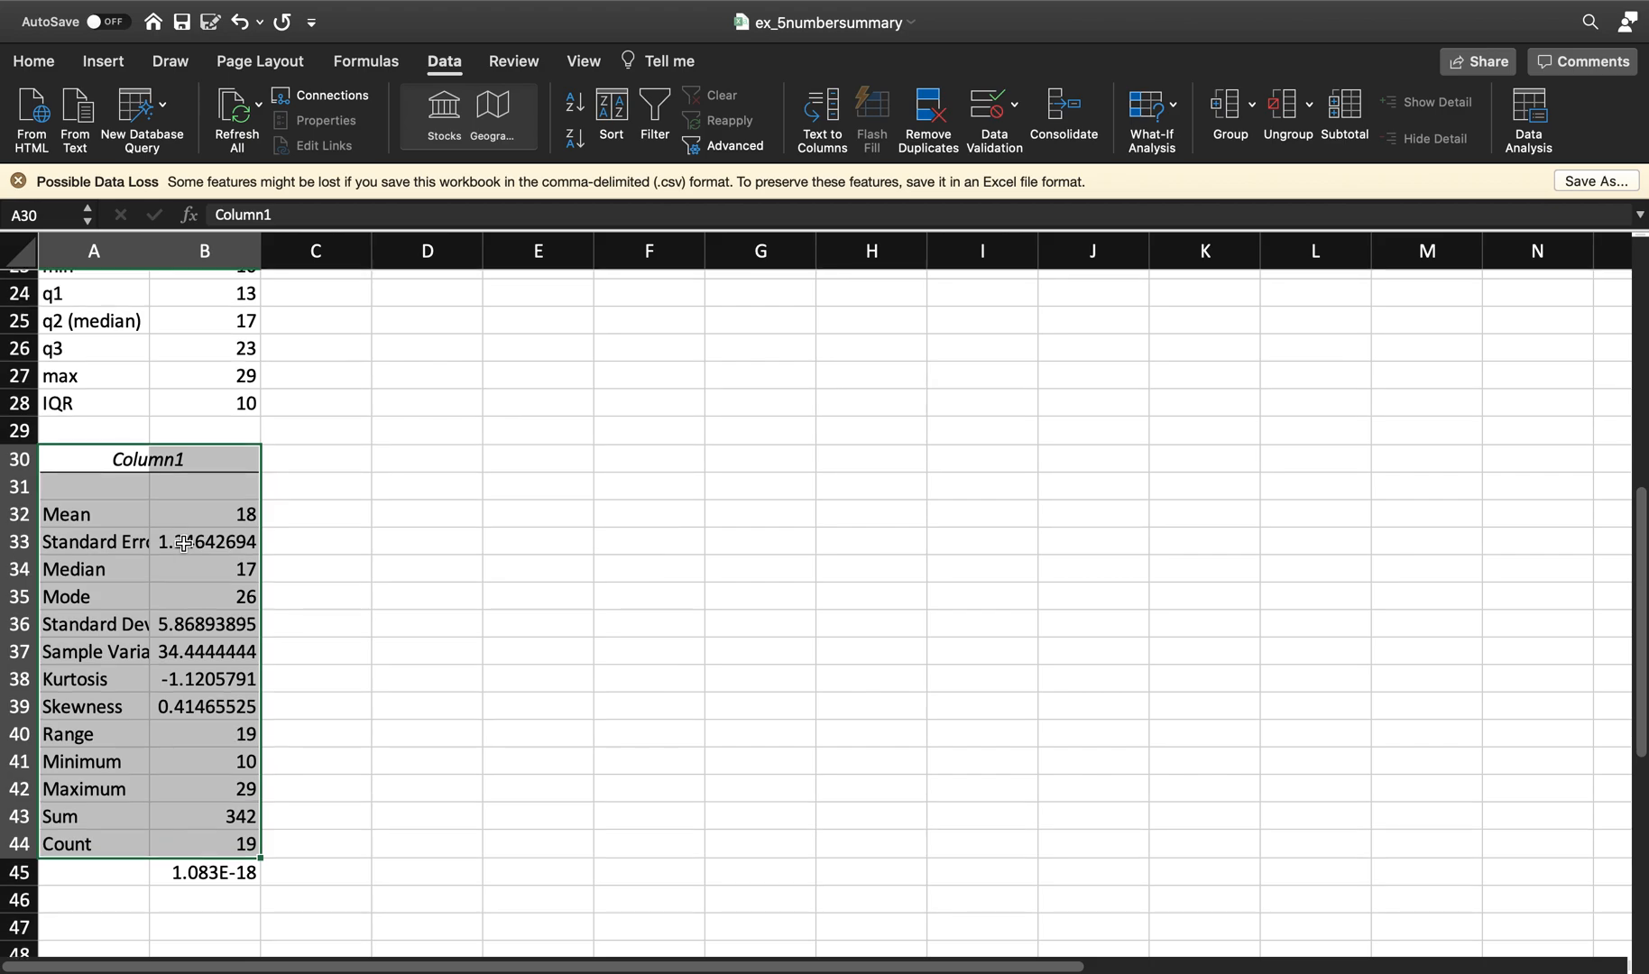
Step: Compare the serum anion gap values in B3:B21 with the mean, median, mode, standard deviation and skewness rows of the descriptive statistics table
scroll(184, 543, up, 10)
drag(217, 343, 249, 805)
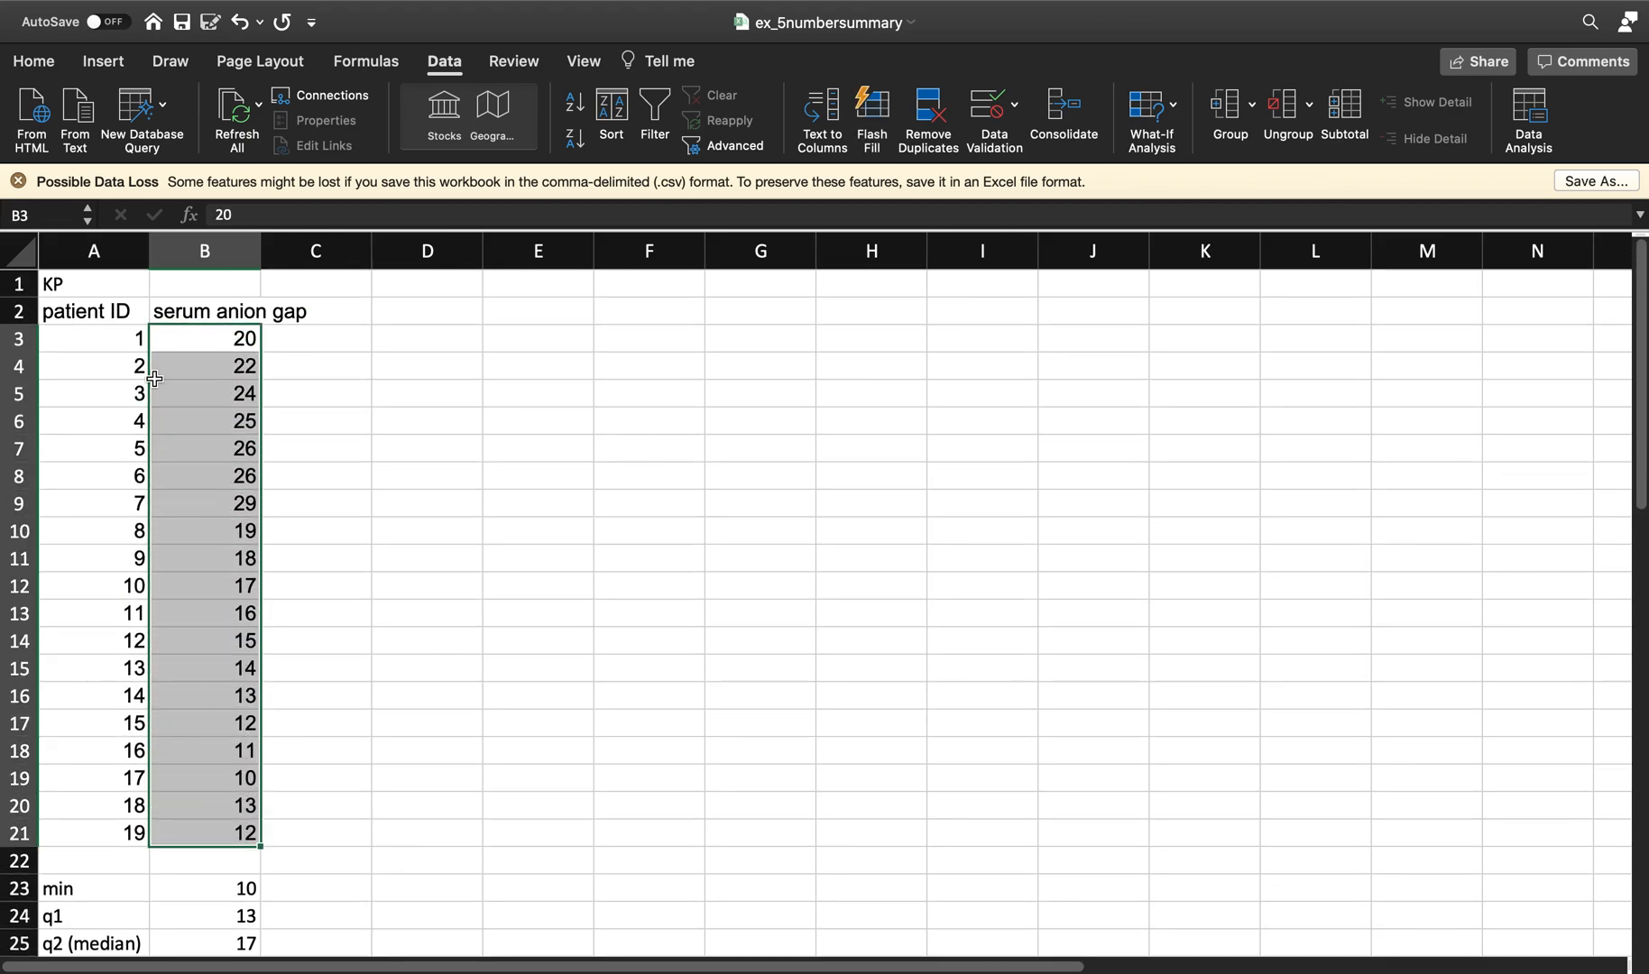
scroll(232, 334, down, 8)
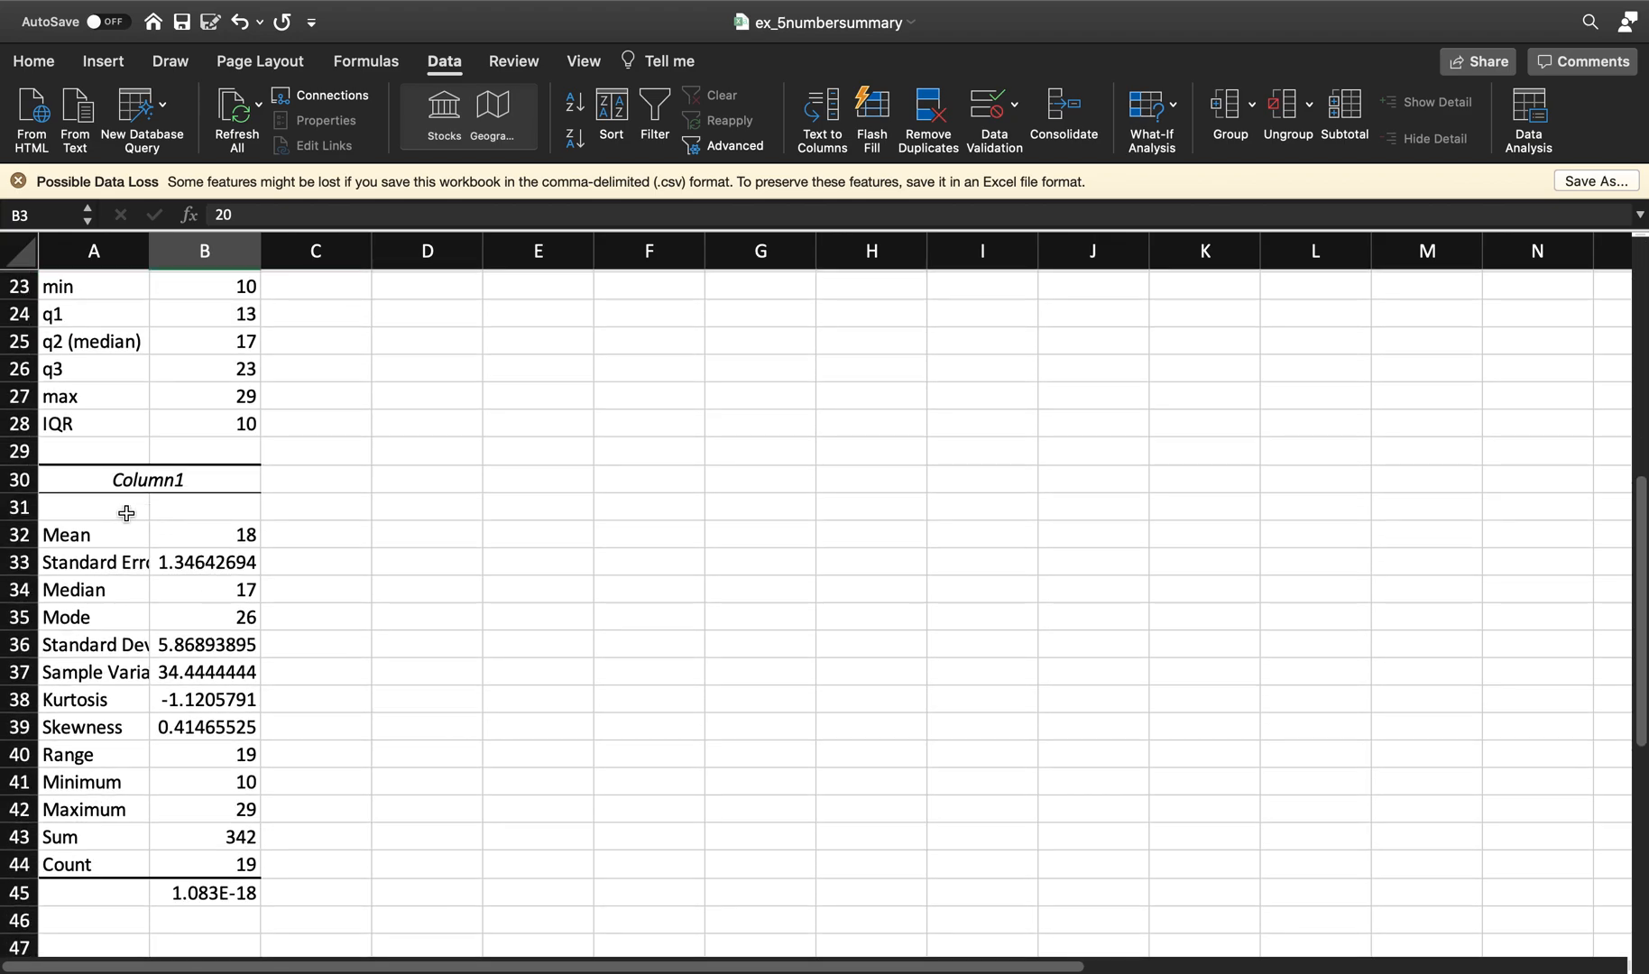
drag(109, 534, 210, 534)
drag(108, 562, 222, 616)
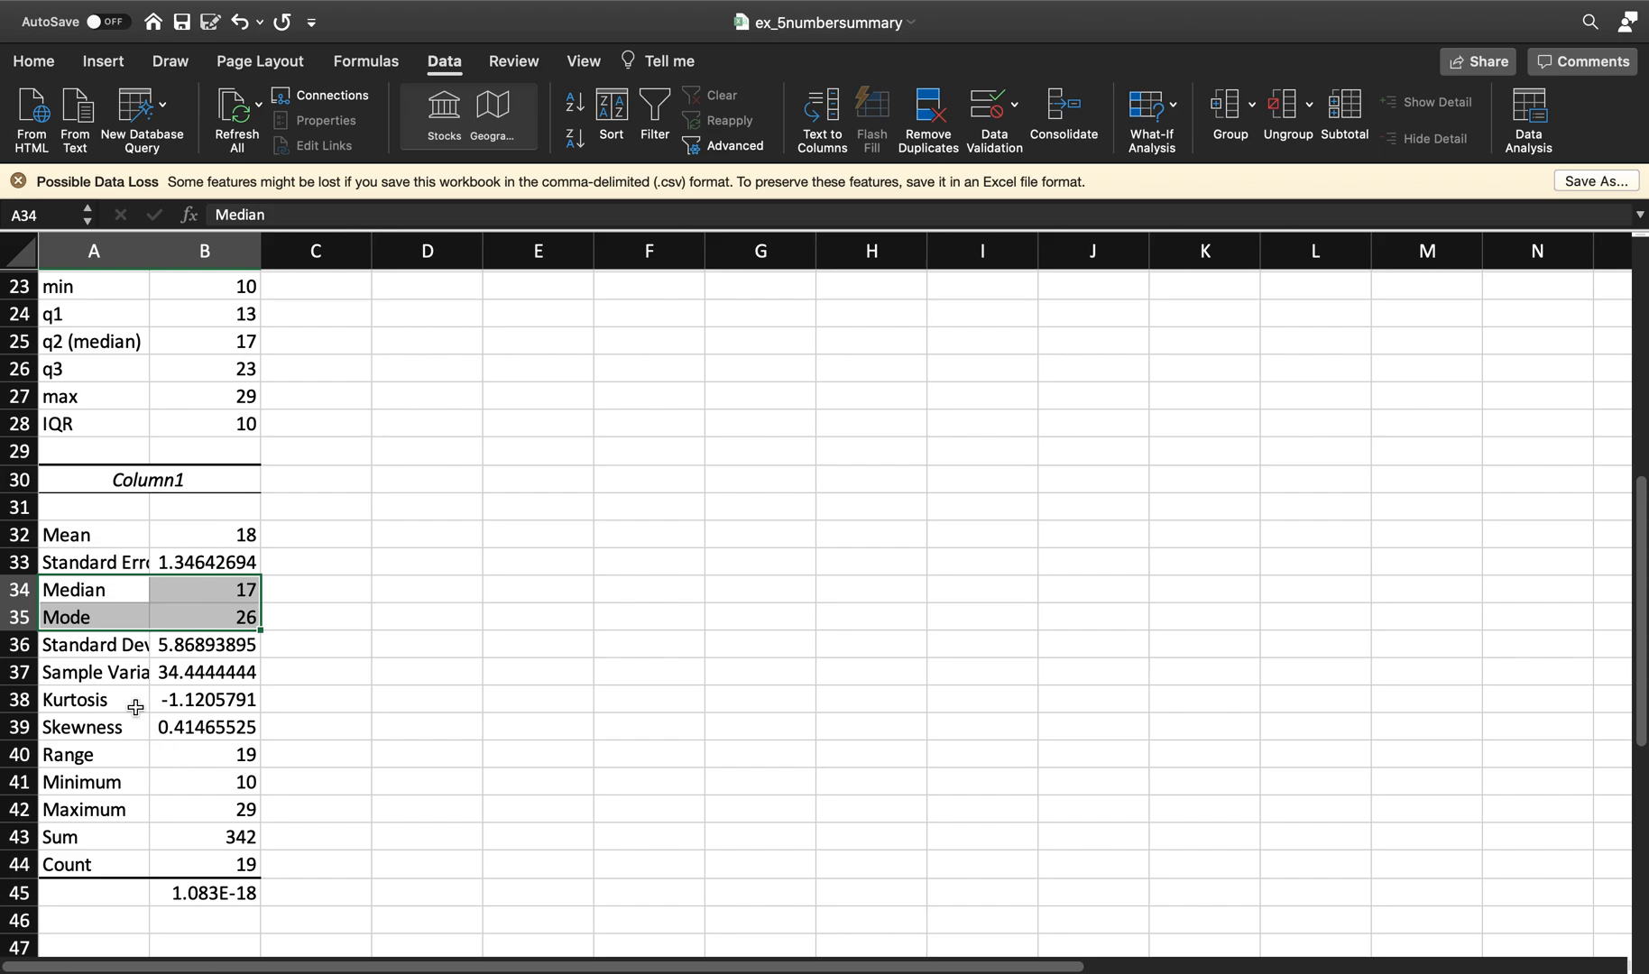
click(101, 646)
click(189, 644)
drag(90, 646, 186, 664)
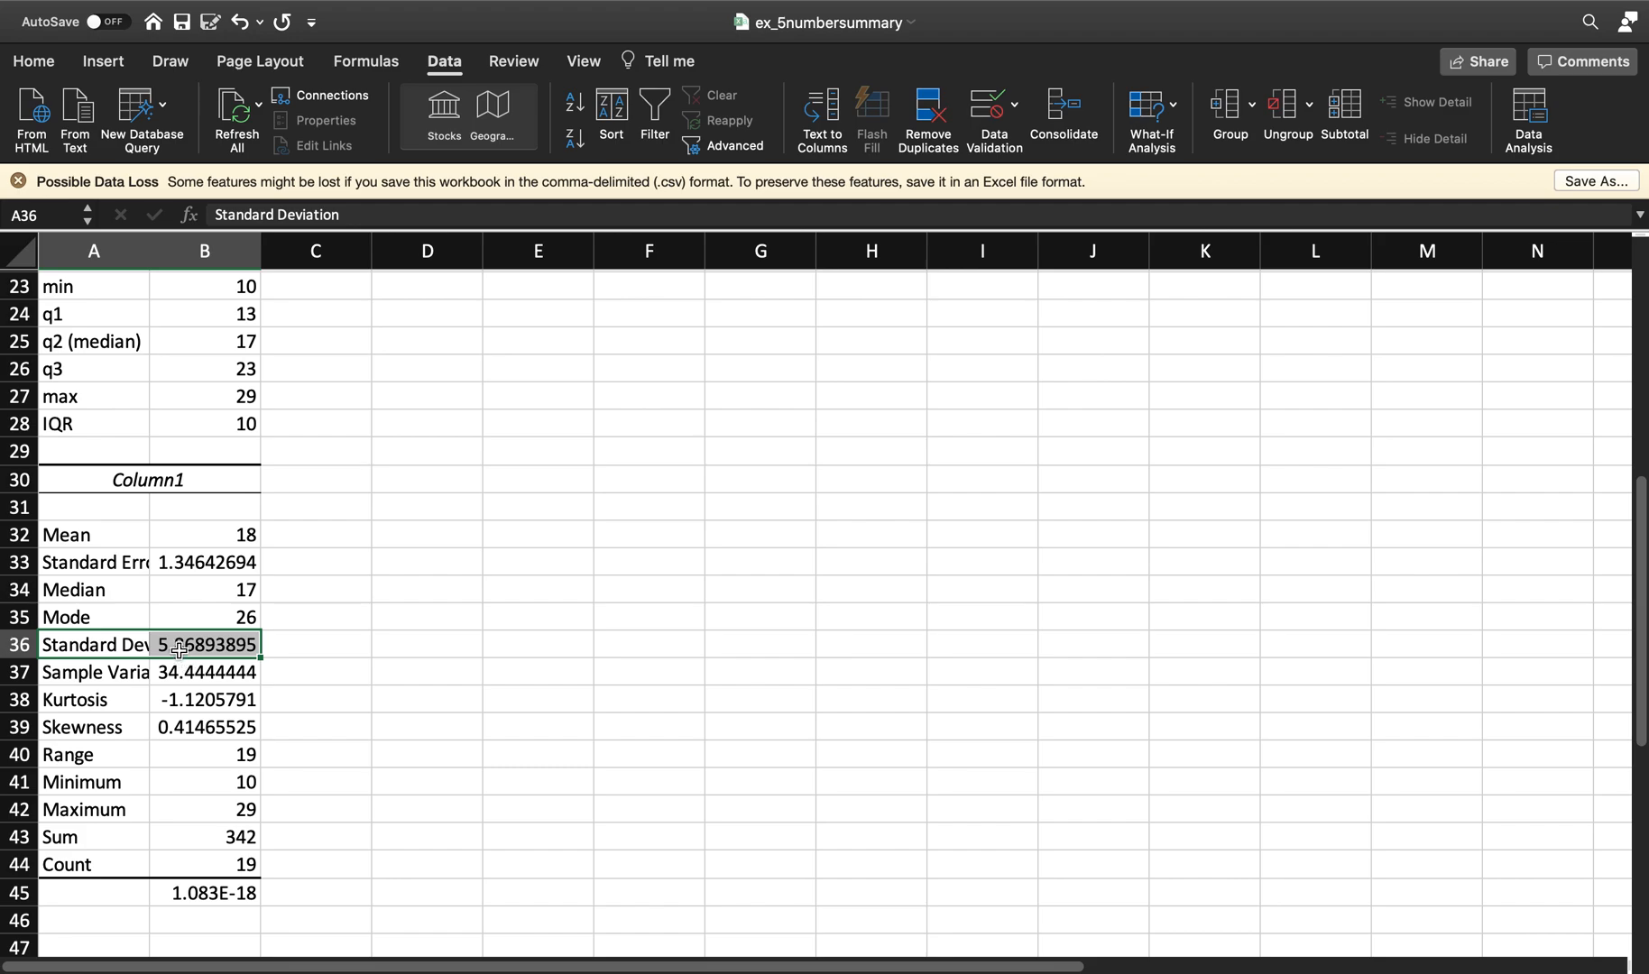
drag(120, 728, 194, 721)
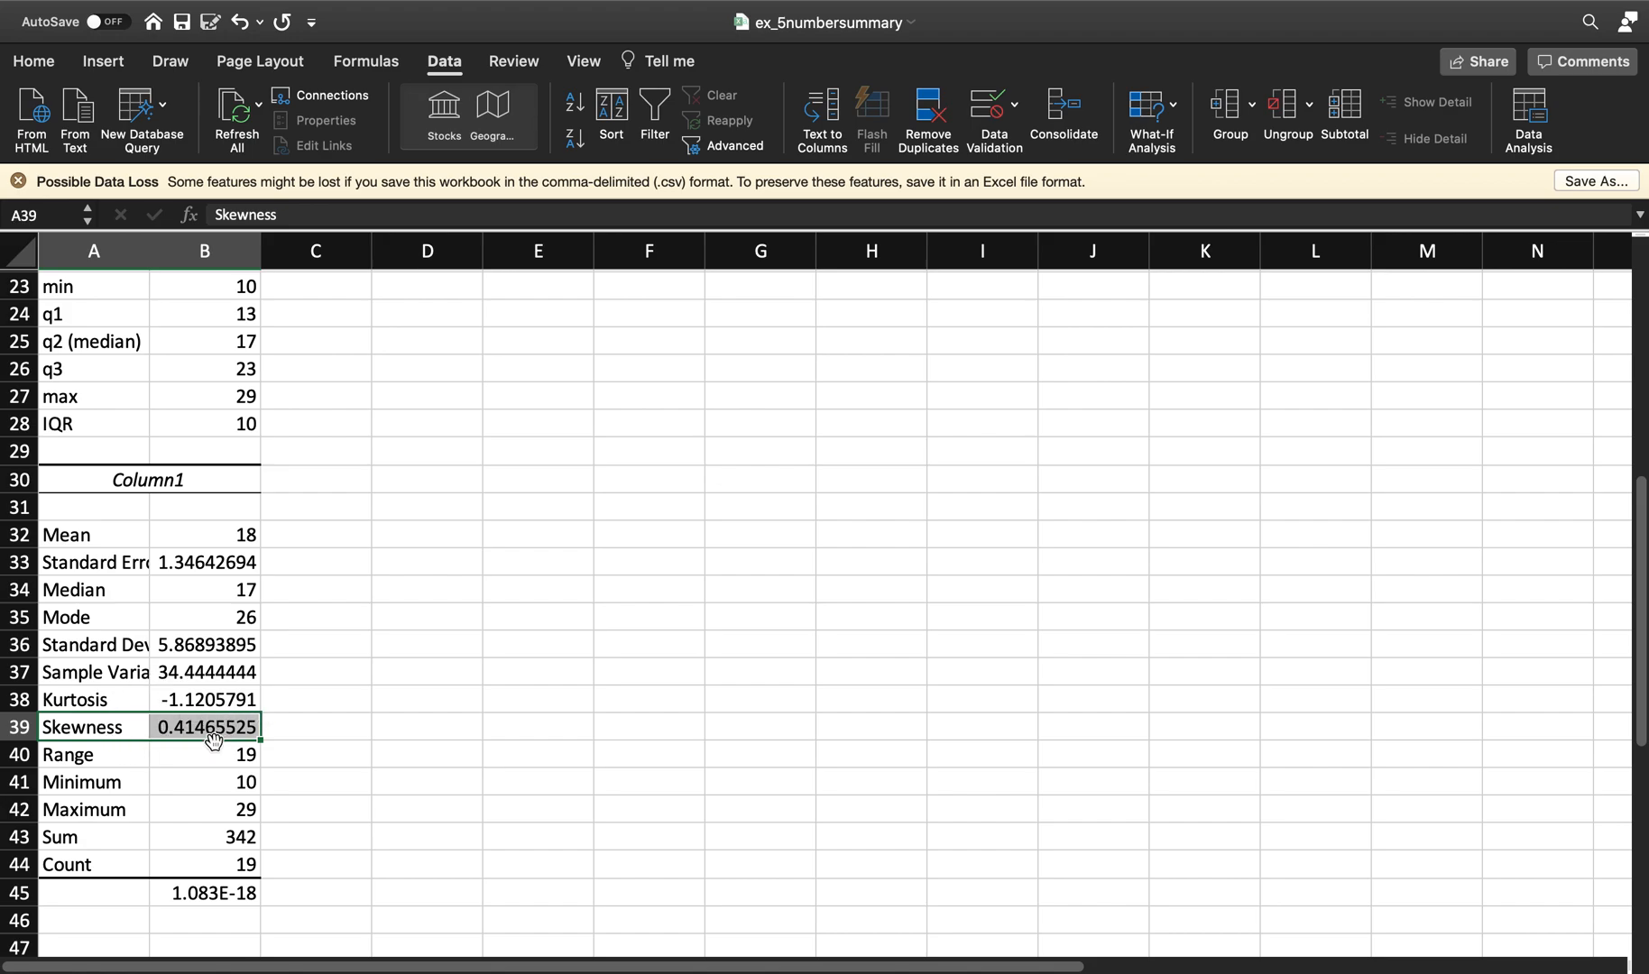
mouse_move(679, 9)
scroll(670, 471, up, 10)
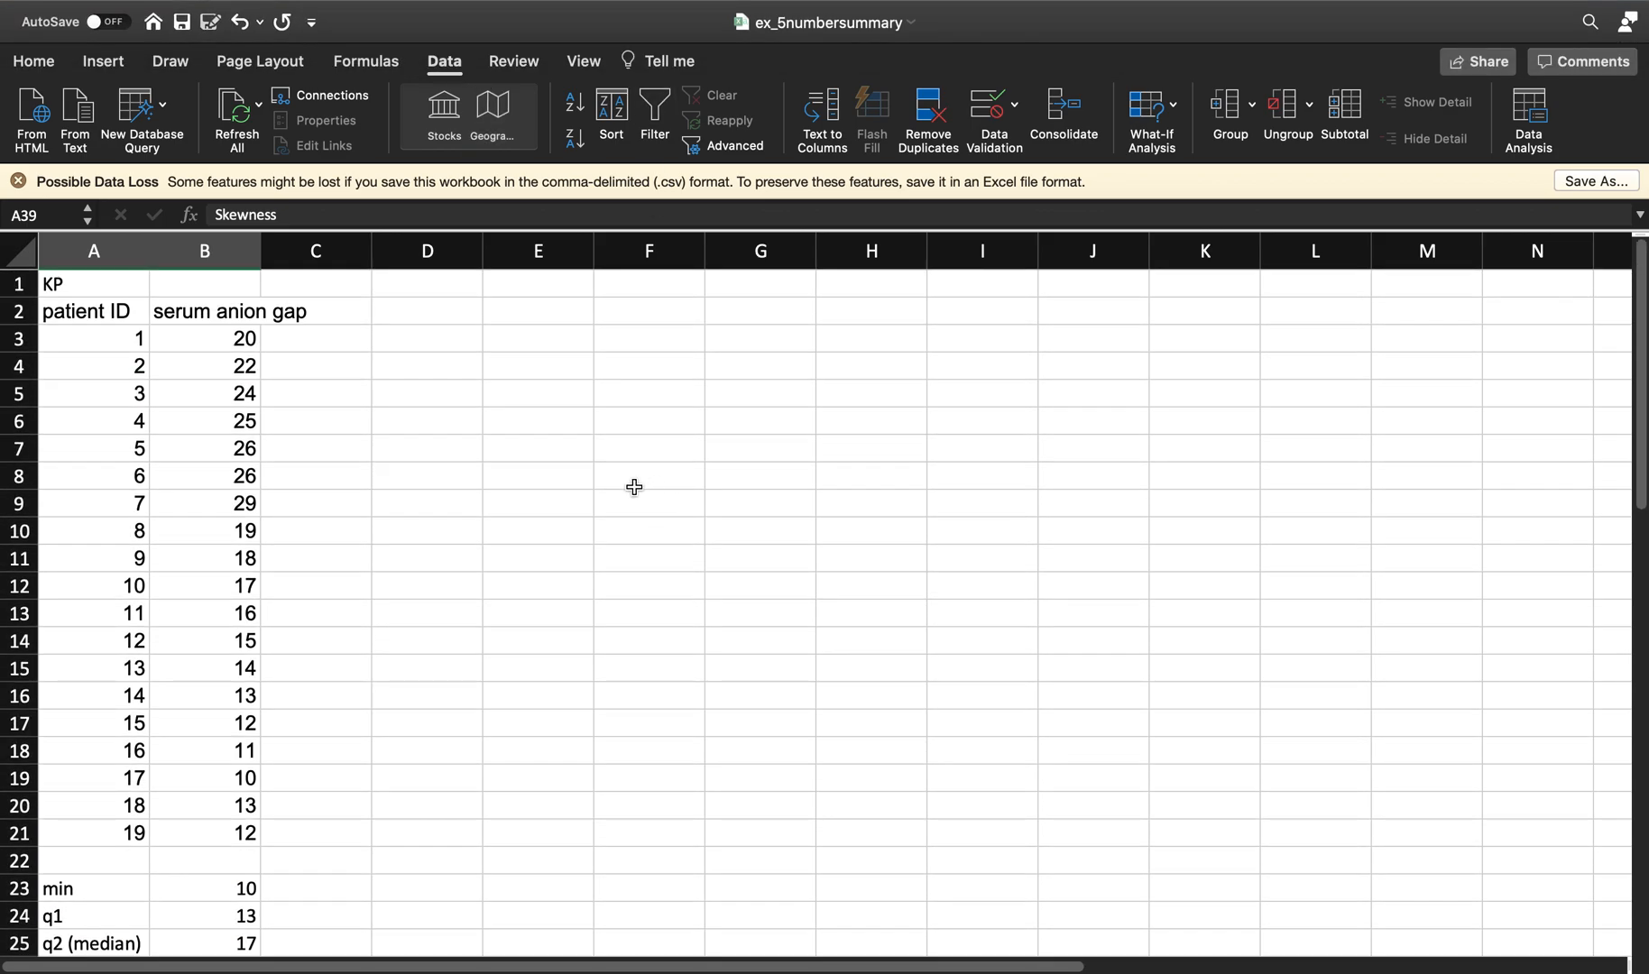
mouse_move(843, 4)
scroll(497, 406, down, 3)
scroll(496, 406, up, 3)
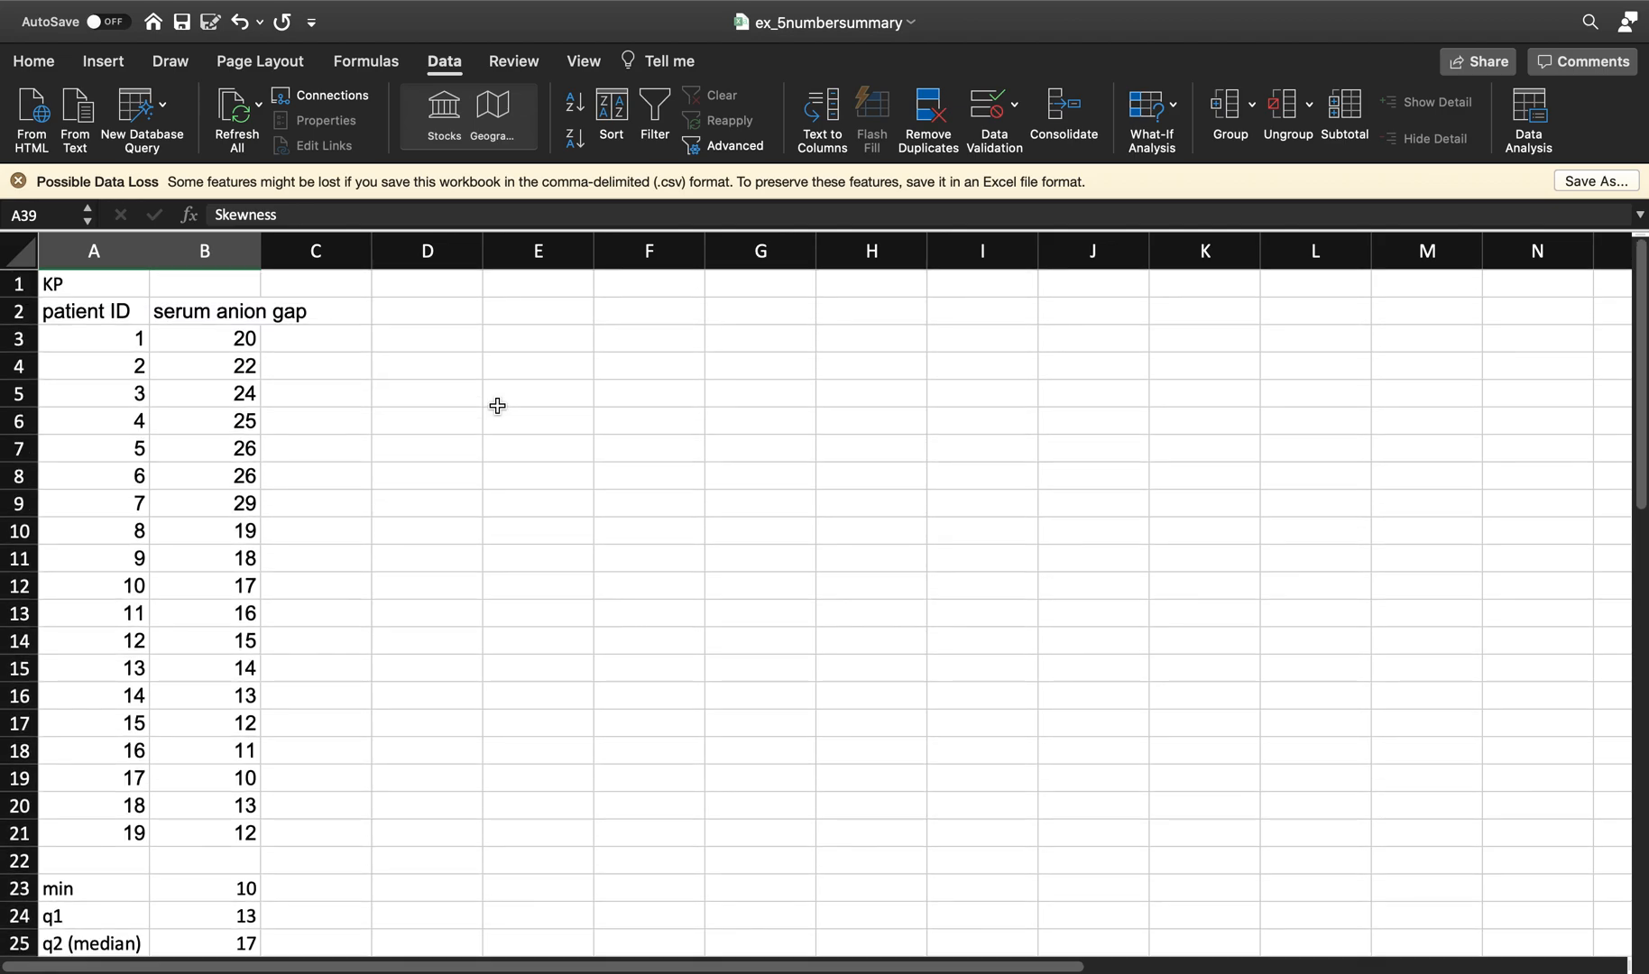